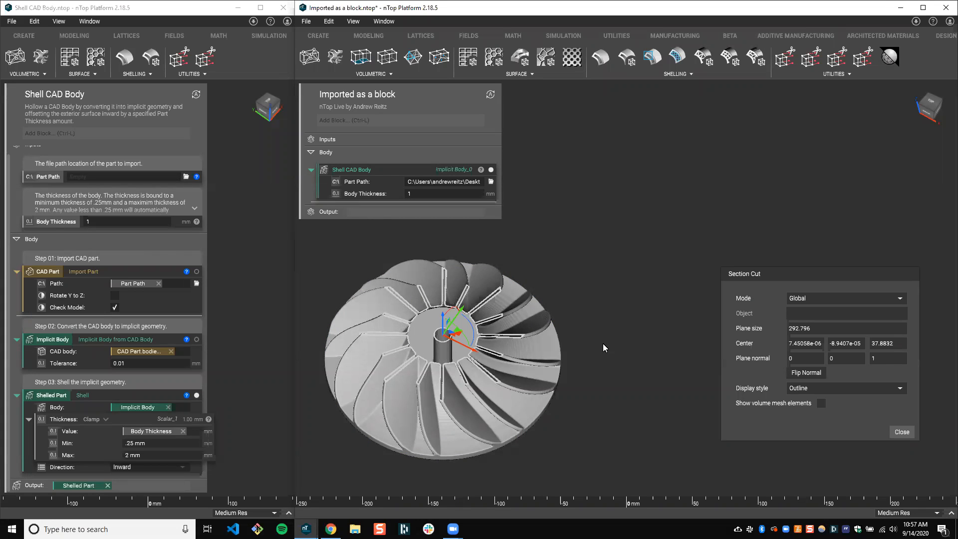
View the nTopology videos page in Chrome, and return to the open notebooks in nTop Platform
left_click(331, 529)
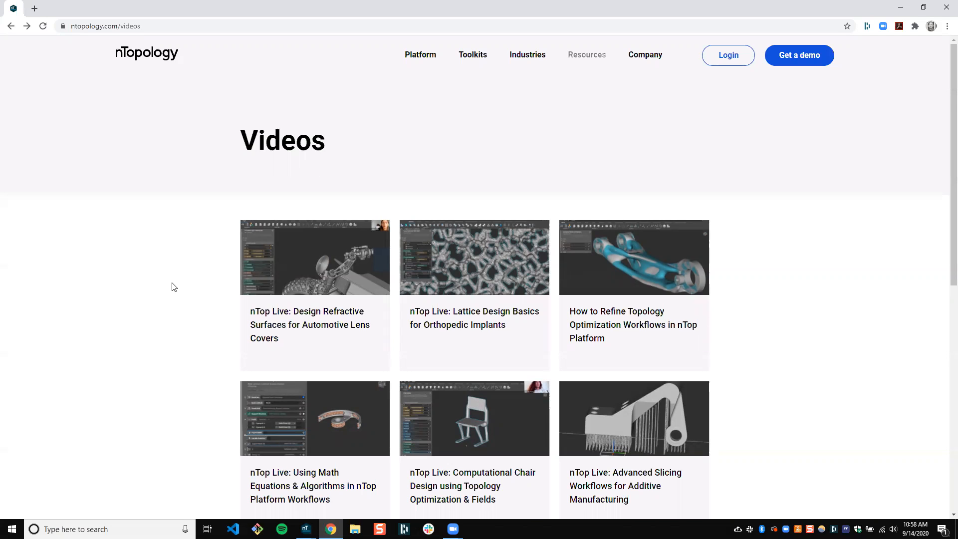
left_click(901, 10)
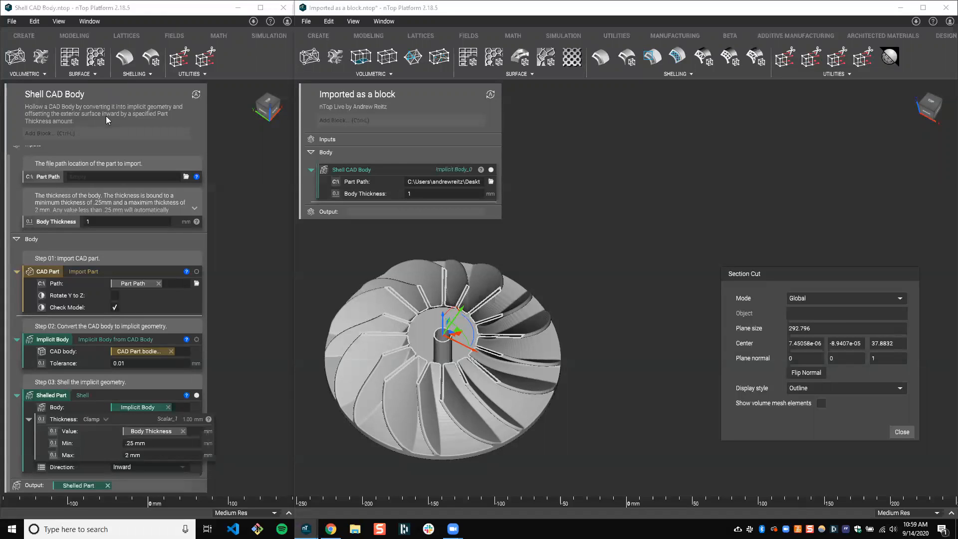
Examine the Import Part, Implicit Body from CAD Body and Shell blocks of the Shell CAD Body notebook
left_click(90, 275)
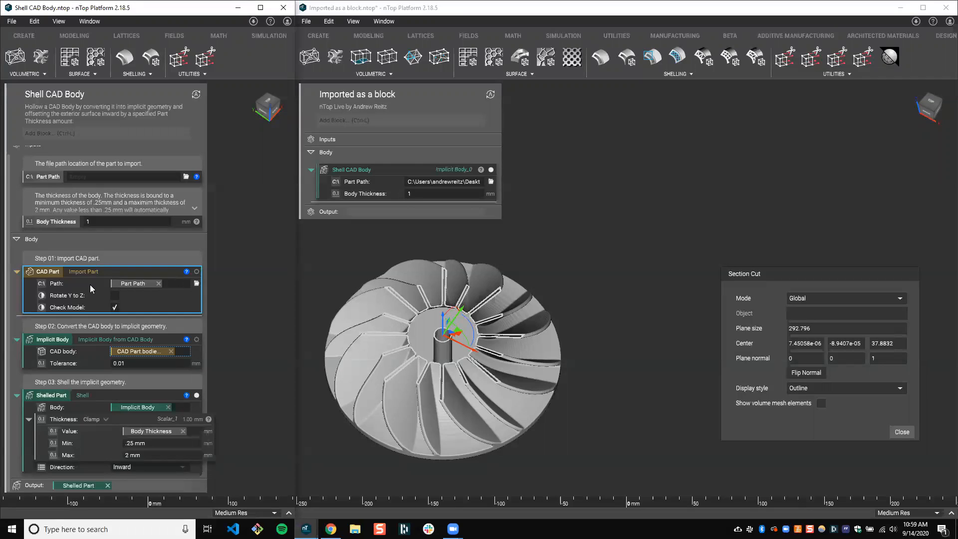
left_click(98, 346)
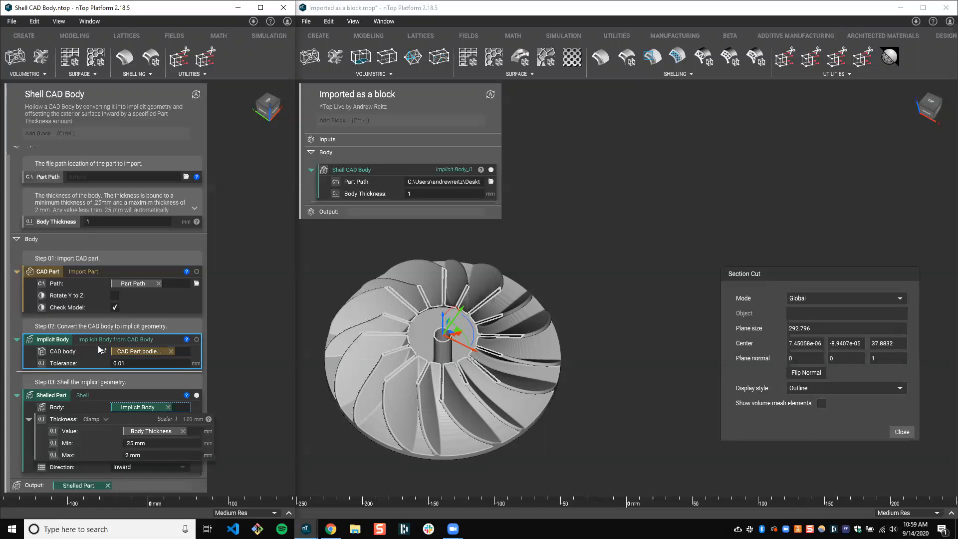
left_click(82, 396)
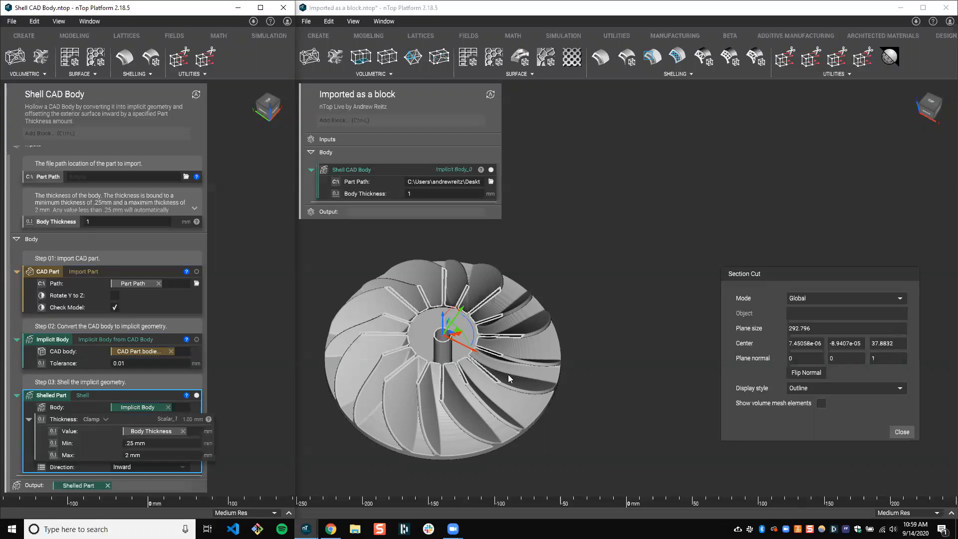
Examine the sectioned impeller from several angles to inspect the shelled blades and hub
middle_click_drag(507, 371, 505, 392)
scroll(474, 353, "up", 3)
scroll(471, 350, "down", 2)
right_click_drag(464, 334, 451, 316)
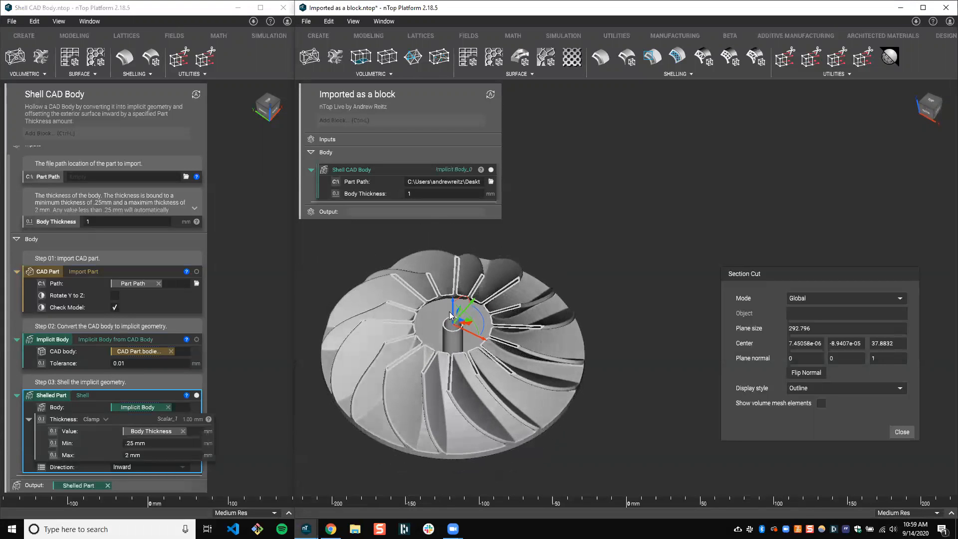
middle_click_drag(450, 313, 464, 312)
mouse_move(409, 312)
right_mouse_down()
mouse_move(416, 327)
mouse_move(412, 311)
right_mouse_up()
scroll(417, 326, "down", 1)
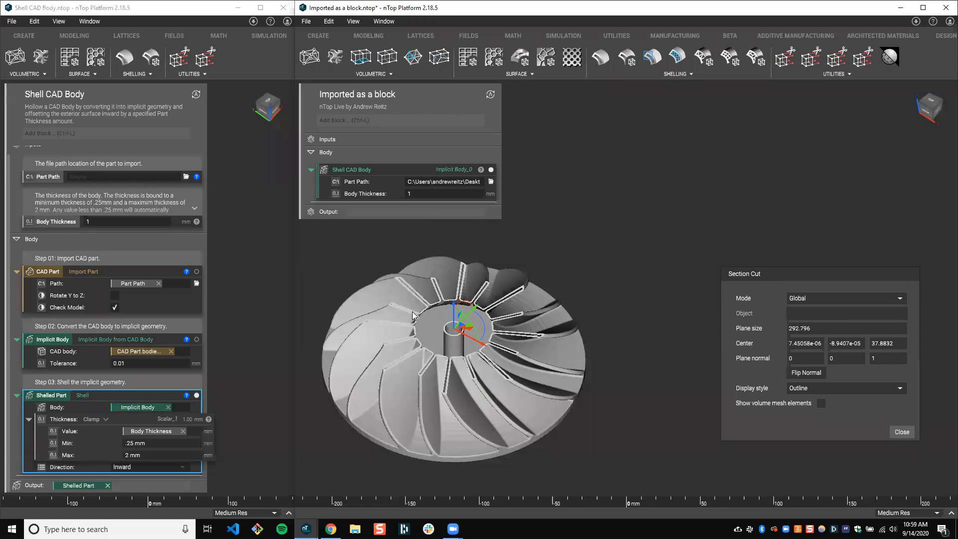
right_click_drag(504, 335, 503, 339)
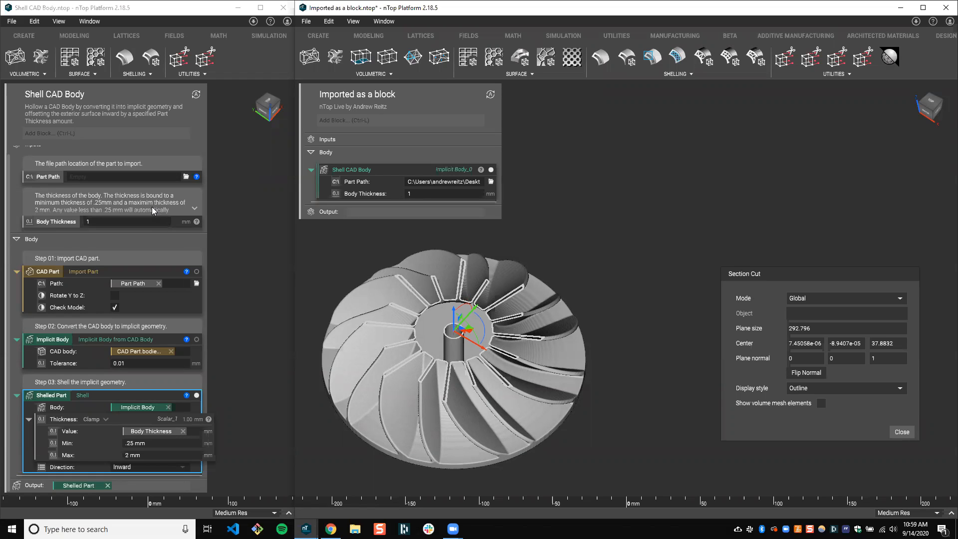
Review the Shell CAD Body notebook's input descriptions and its CAD part import block
scroll(155, 393, "up", 1)
scroll(155, 392, "down", 1)
scroll(156, 396, "up", 1)
left_click(159, 308)
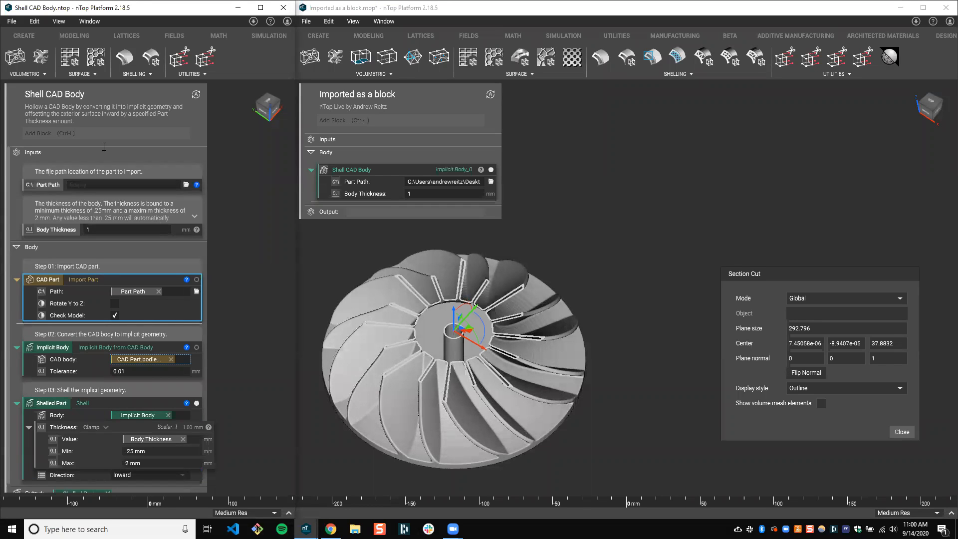
Select the imported Shell CAD Body block and read its description and input information
left_click(375, 173)
left_click_drag(385, 170, 386, 169)
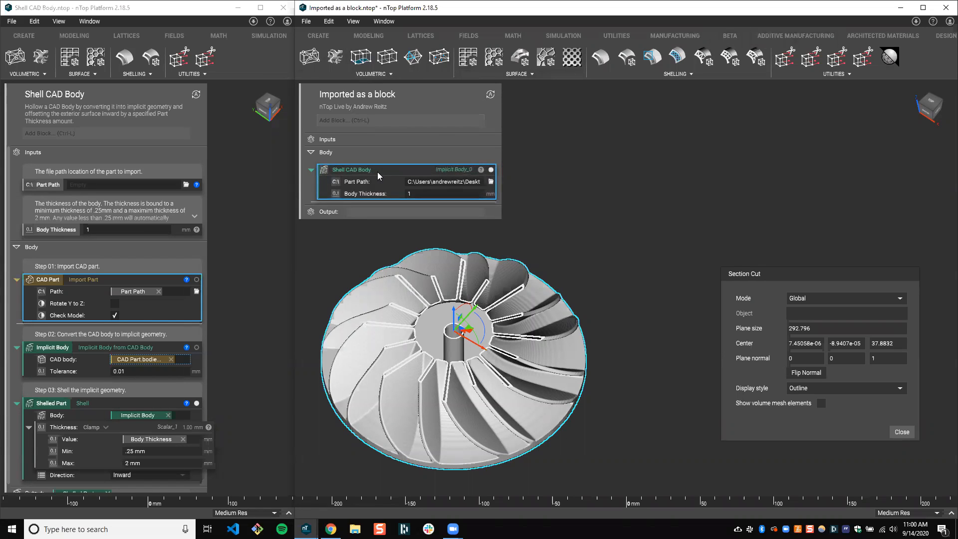
middle_click_drag(446, 283, 443, 278)
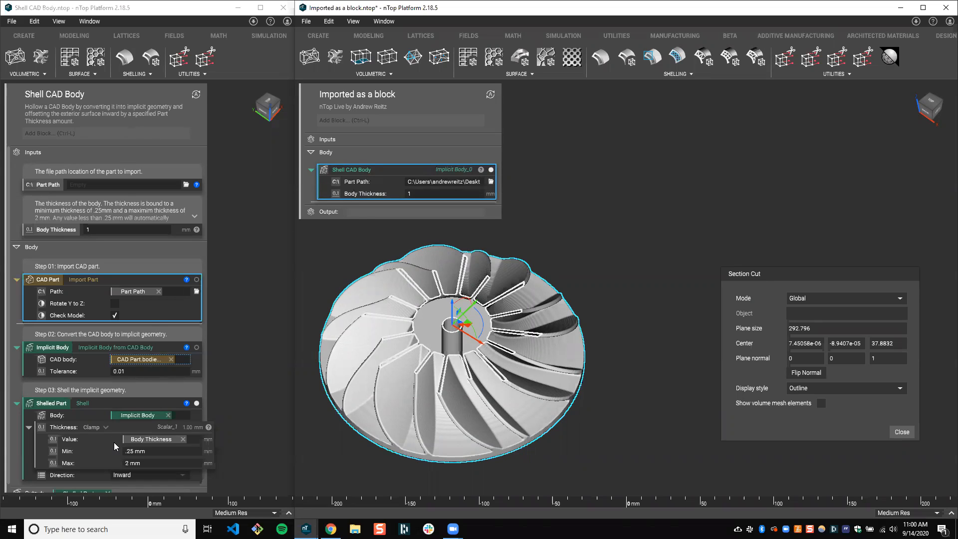
left_click_drag(390, 173, 389, 174)
left_click(481, 170)
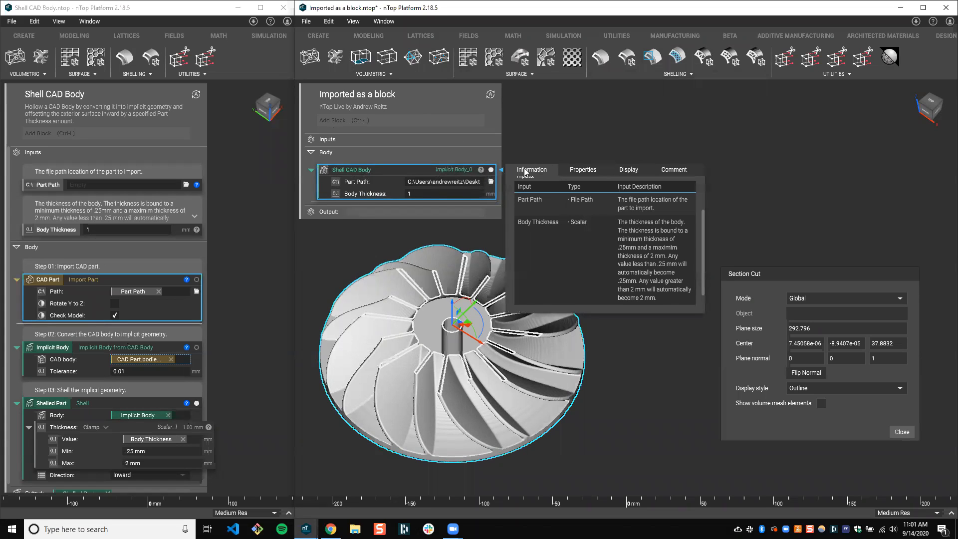
scroll(593, 249, "up", 3)
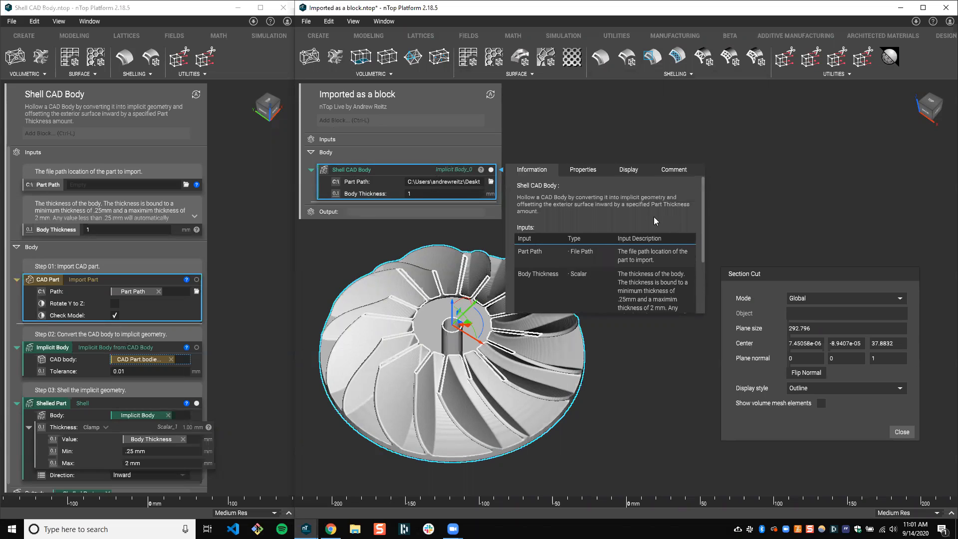
scroll(694, 235, "down", 2)
key("super+Left")
left_click(417, 95)
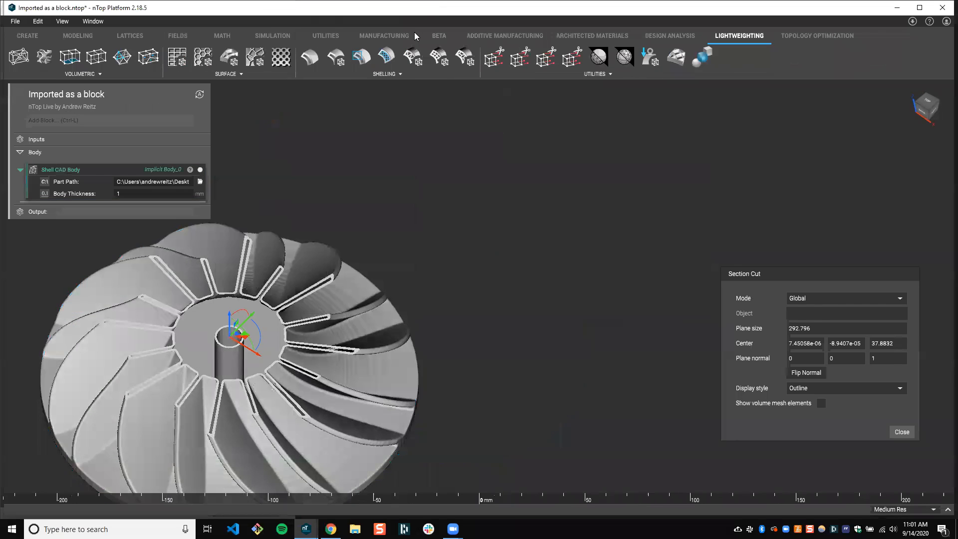
double_click(384, 8)
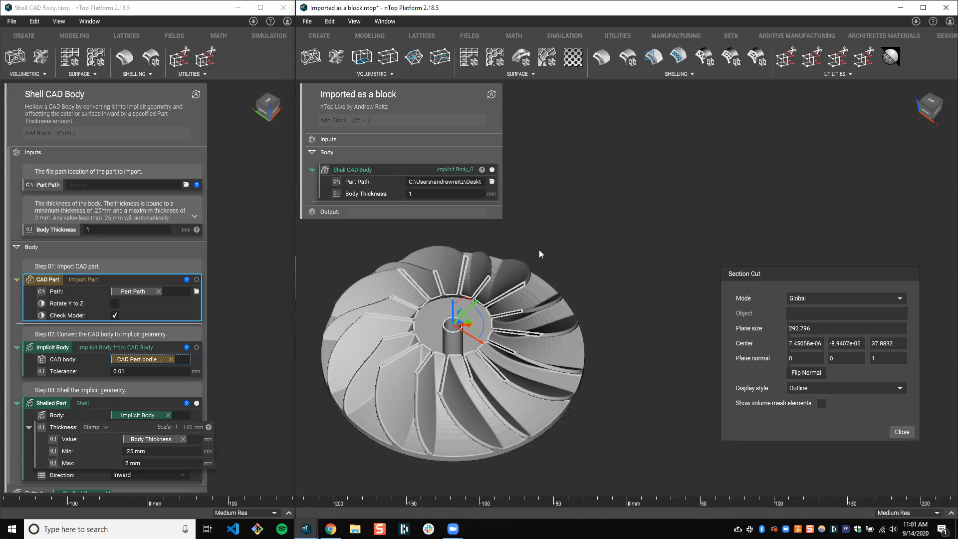
right_click_drag(535, 263, 522, 316)
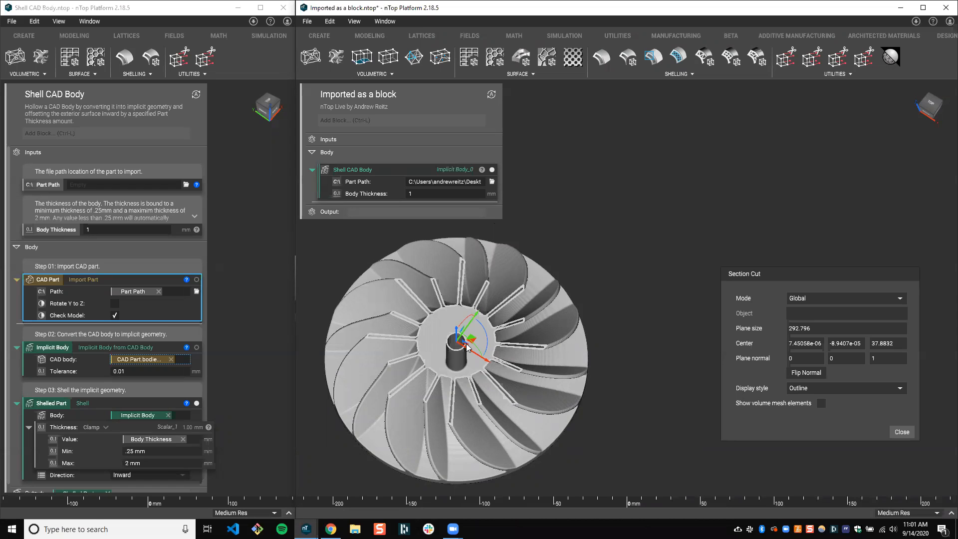
mouse_move(467, 347)
right_mouse_down()
mouse_move(465, 322)
mouse_move(523, 295)
mouse_move(479, 334)
right_mouse_up()
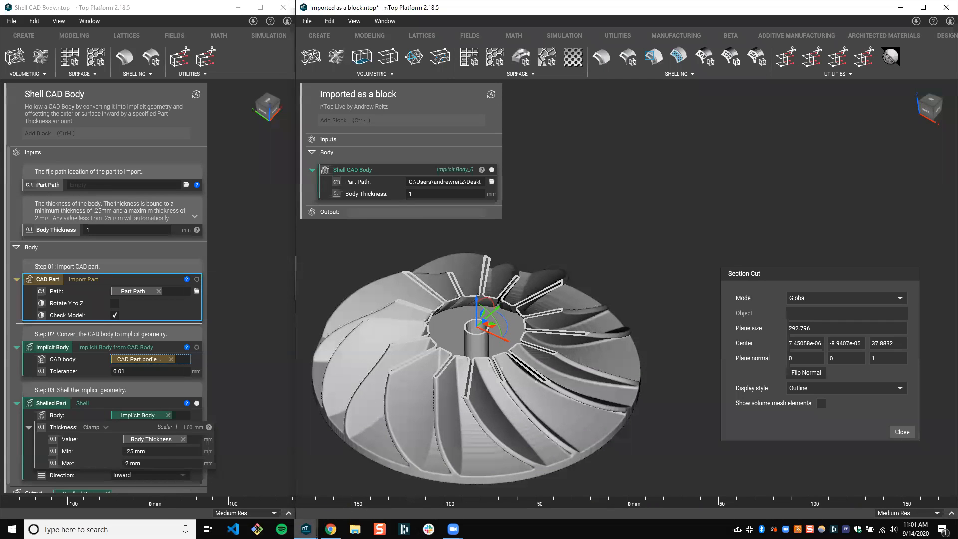
Bring the ShellLatticeJoin.ntop notebook to the front and maximize its window
left_click(306, 529)
left_click(335, 487)
left_click_drag(486, 50, 477, 46)
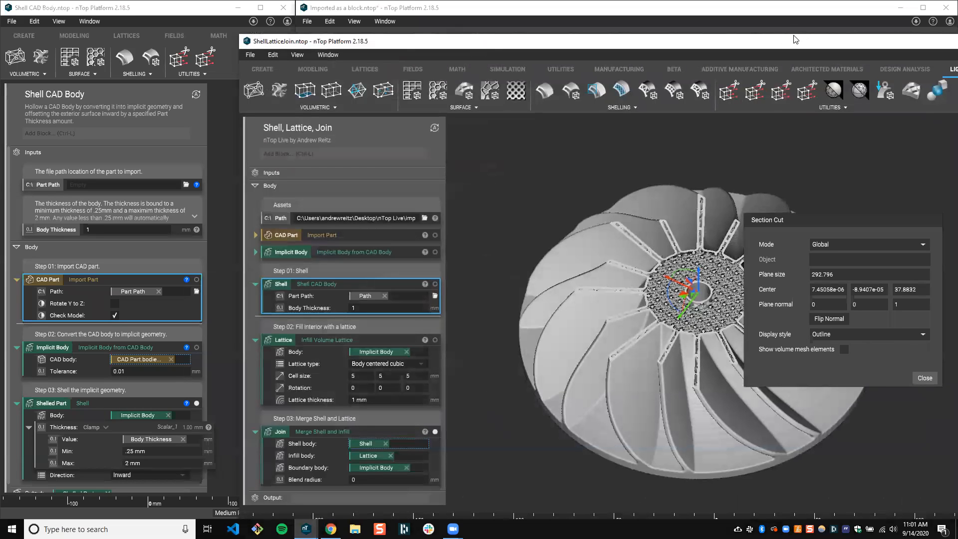
left_click_drag(795, 40, 582, 33)
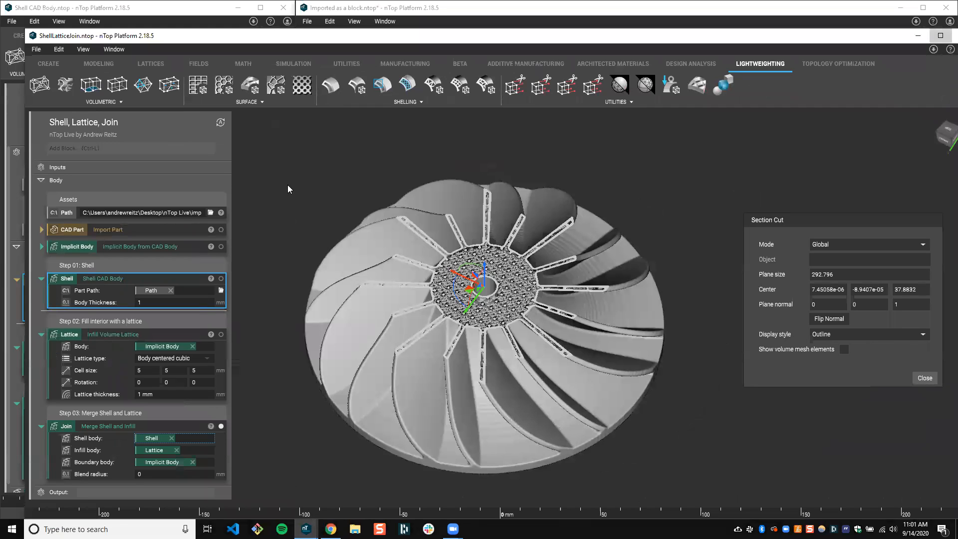
key("super+Up")
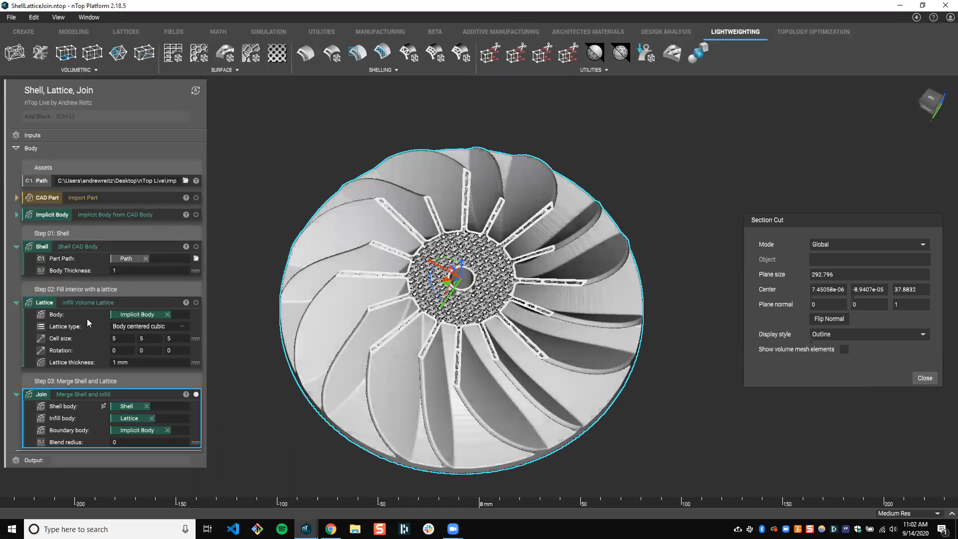
Examine the Shell, Infill Volume Lattice and Merge Shell and Infill blocks and their bodies on the sectioned impeller
right_click_drag(572, 287, 572, 246)
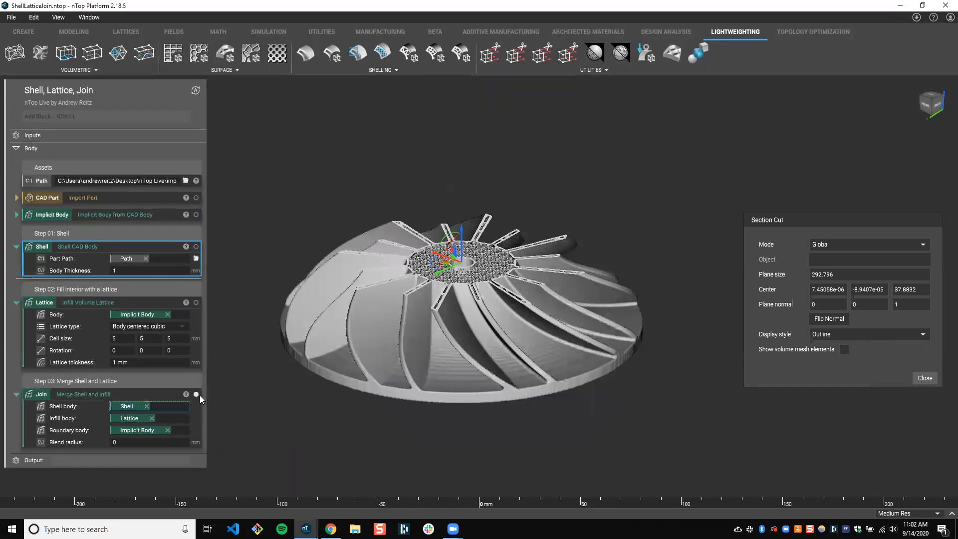
left_click(139, 252)
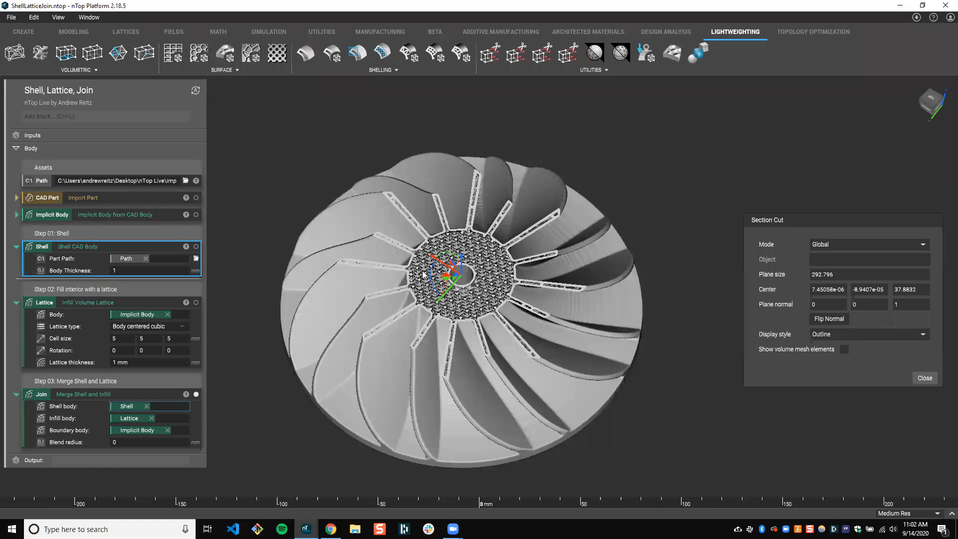
left_click(197, 246)
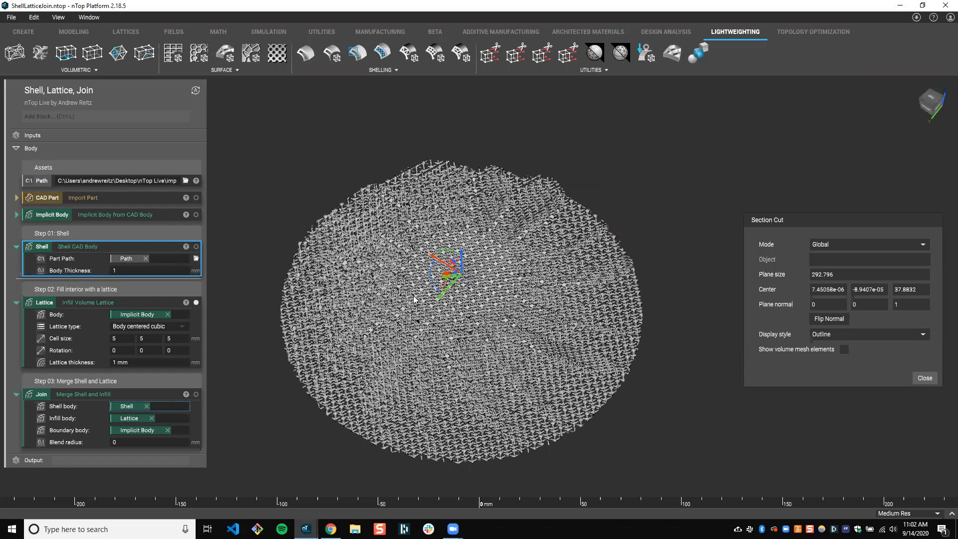
right_click_drag(273, 257, 281, 263)
left_click(96, 328)
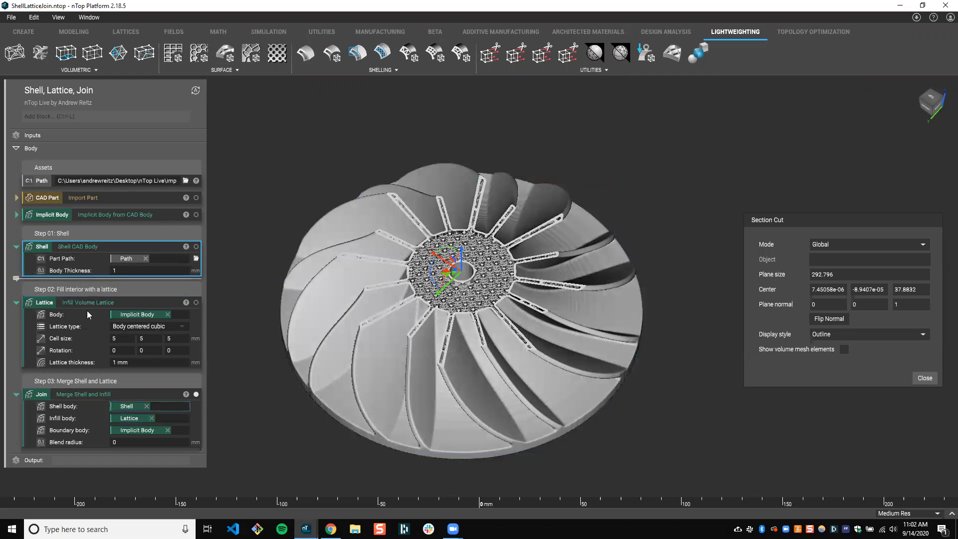
left_click(88, 405)
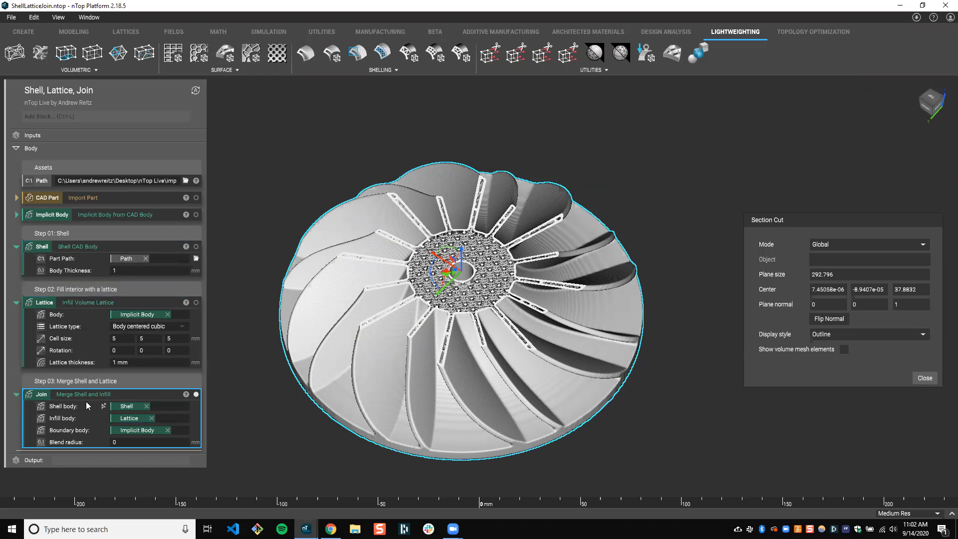
left_click(231, 372)
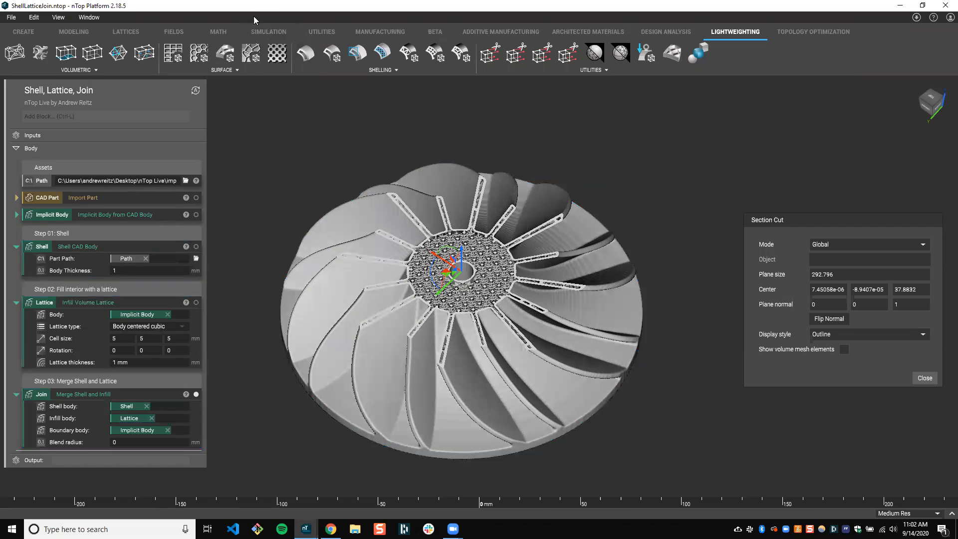
Place the ShellLatticeJoin notebook beside the Shell CAD Body notebook and compare its Shell block with that workflow
left_click_drag(253, 7, 253, 16)
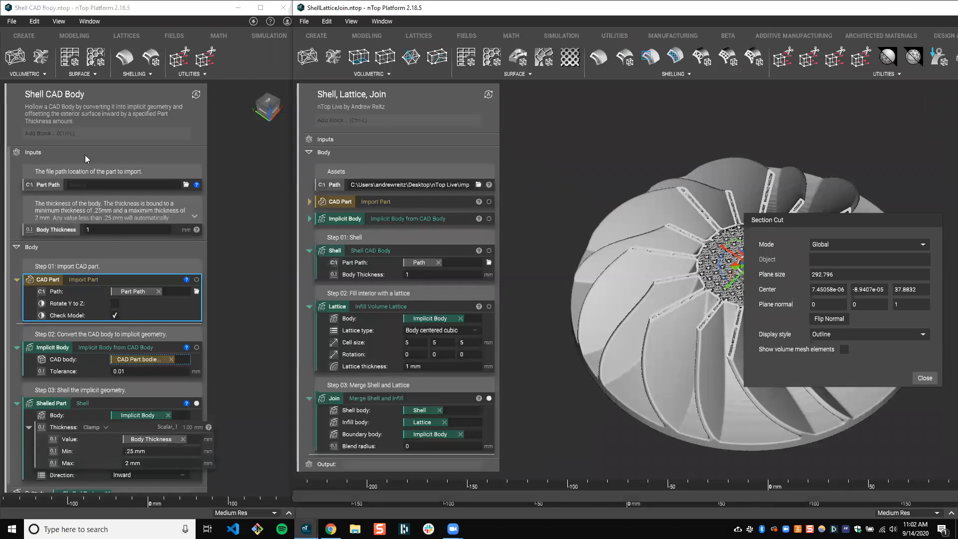
scroll(93, 339, "down", 1)
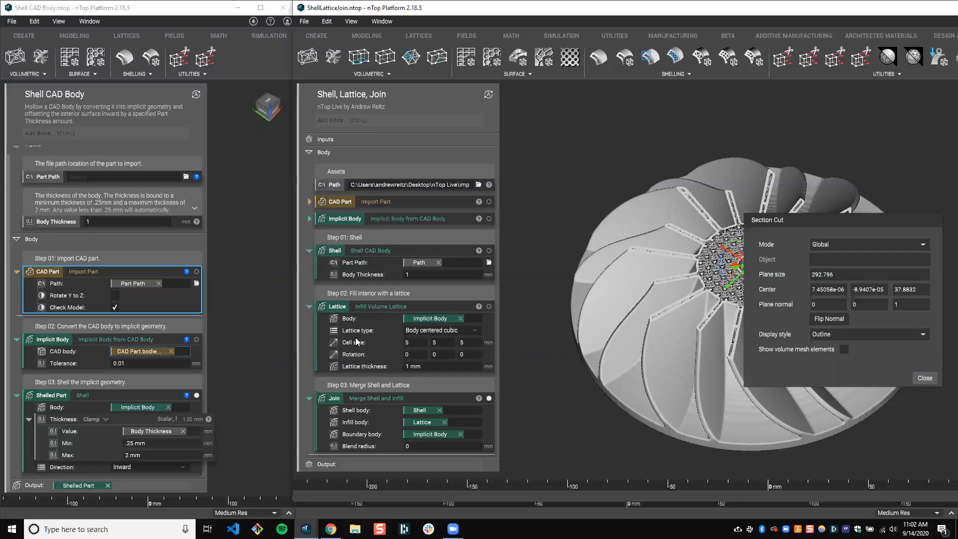
left_click(382, 254)
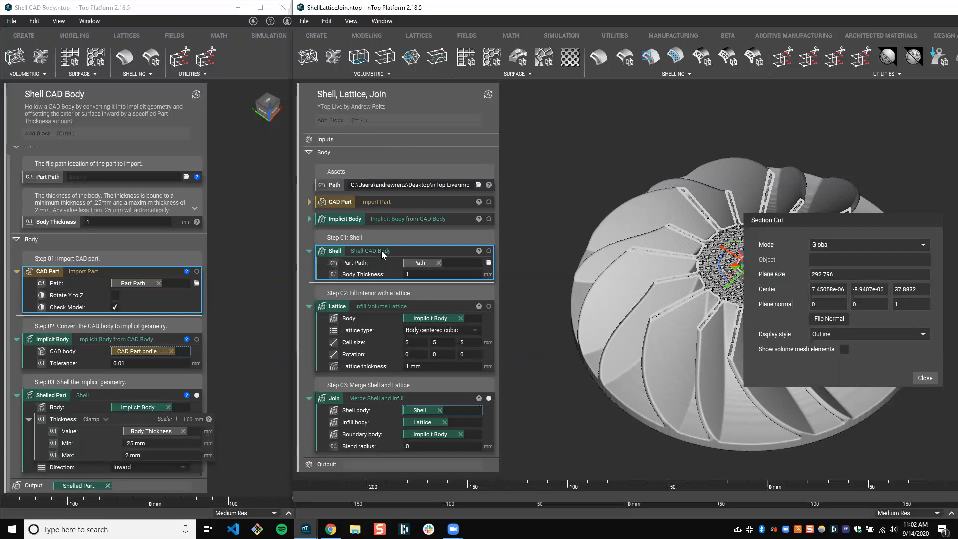
left_click(381, 322)
left_click(382, 275)
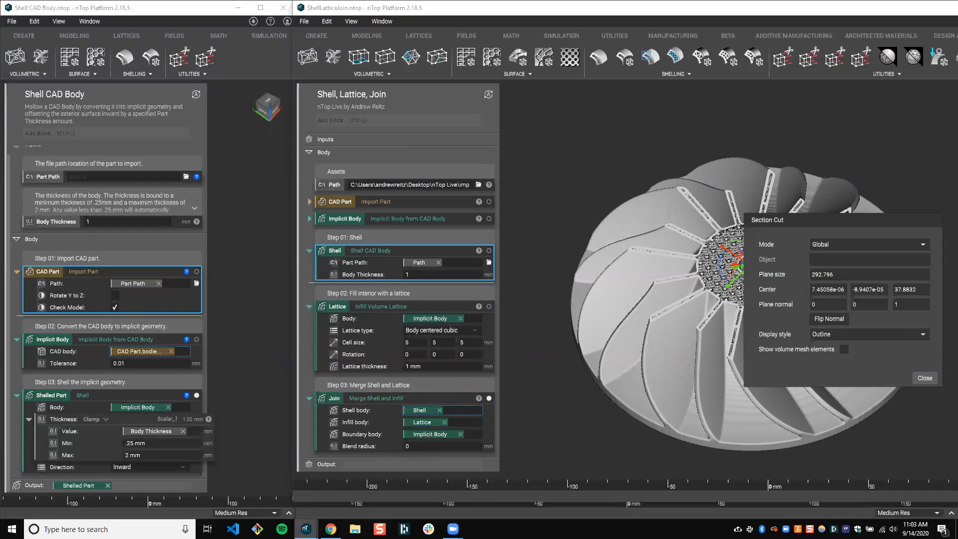
Switch back to the Imported as a block notebook and open the Shell CAD Body block's information
mouse_move(305, 528)
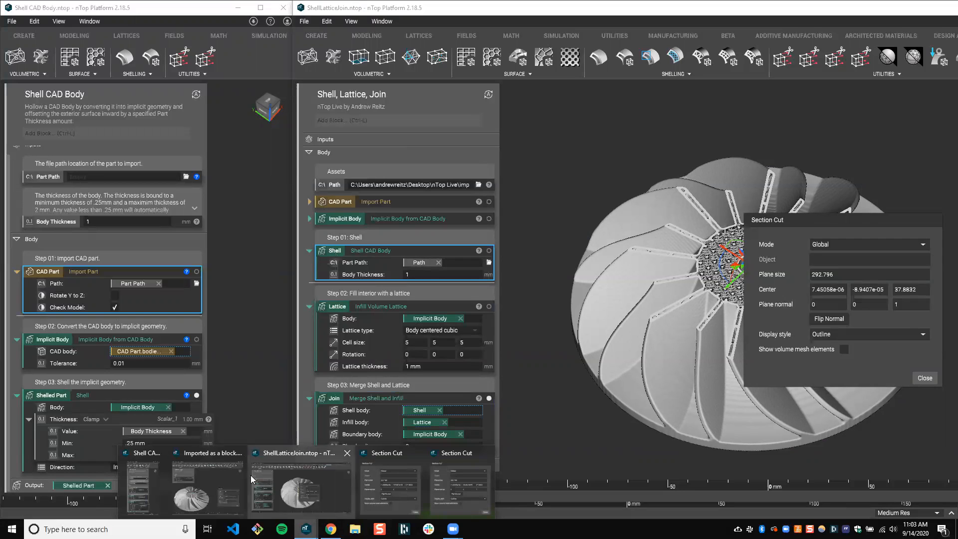
left_click(227, 477)
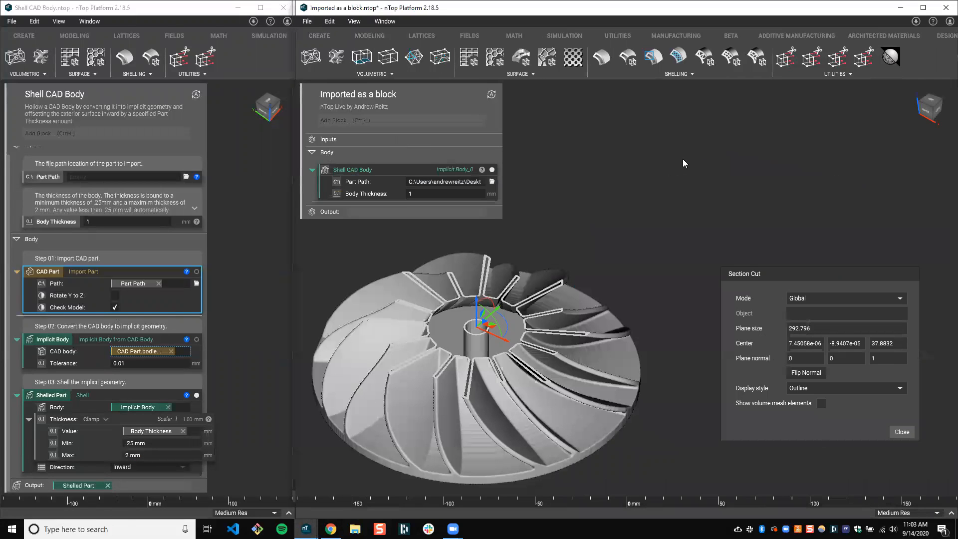
left_click(370, 177)
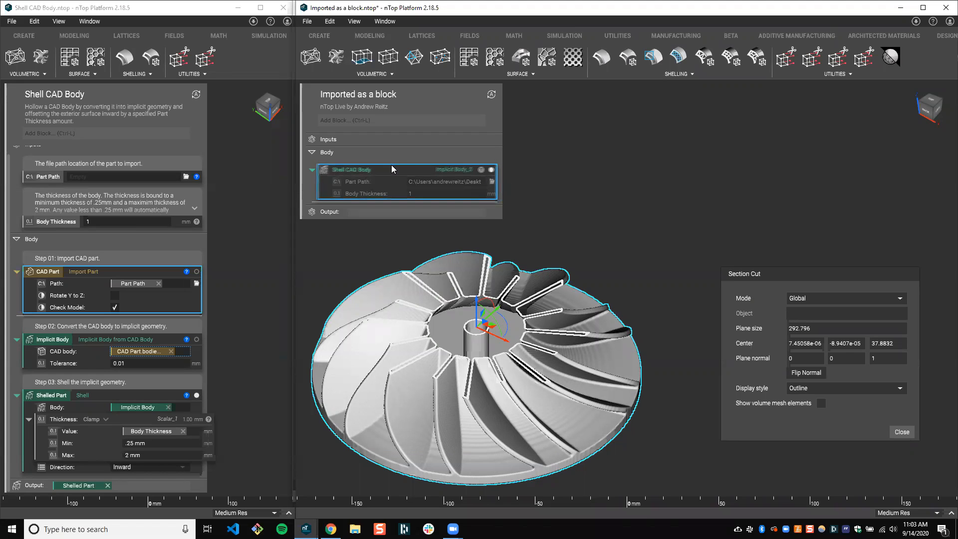
mouse_move(387, 170)
left_mouse_down()
mouse_move(392, 163)
mouse_move(392, 171)
left_mouse_up()
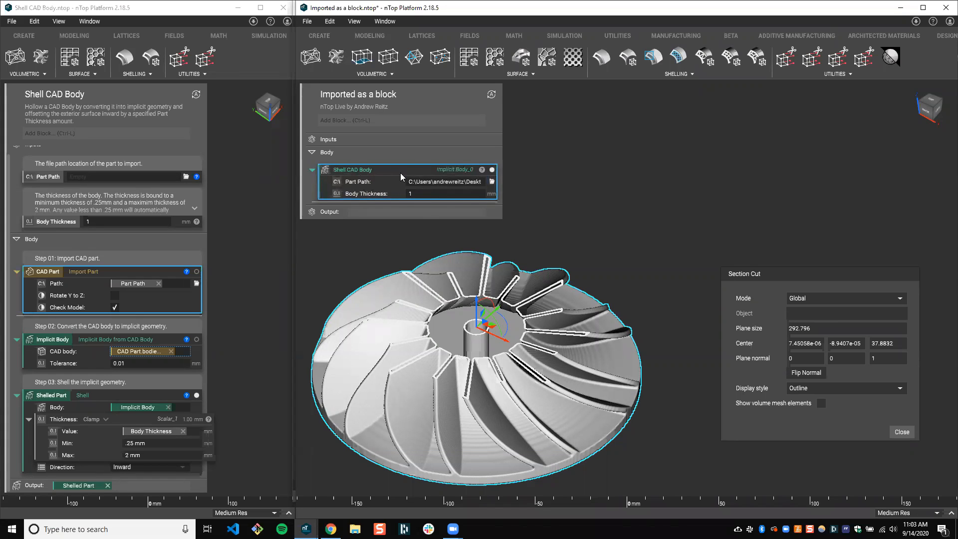
left_click(483, 170)
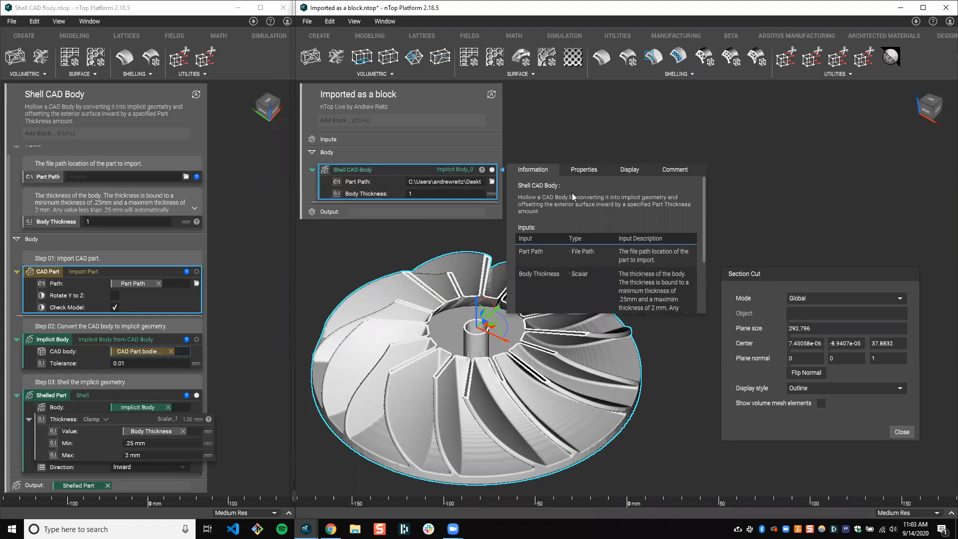
Read the input descriptions in the Shell CAD Body block's information and close it
left_click_drag(704, 203, 704, 231)
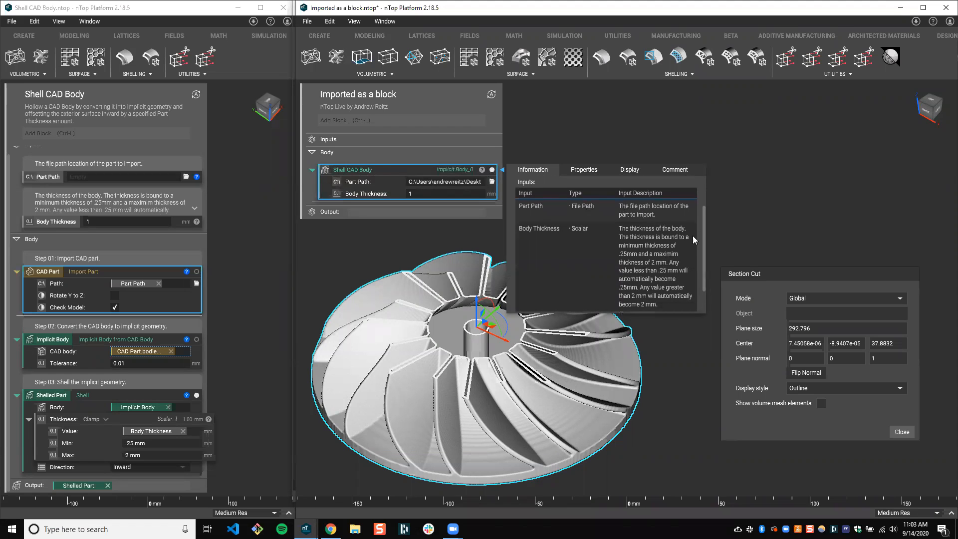
scroll(694, 239, "down", 2)
left_click(384, 248)
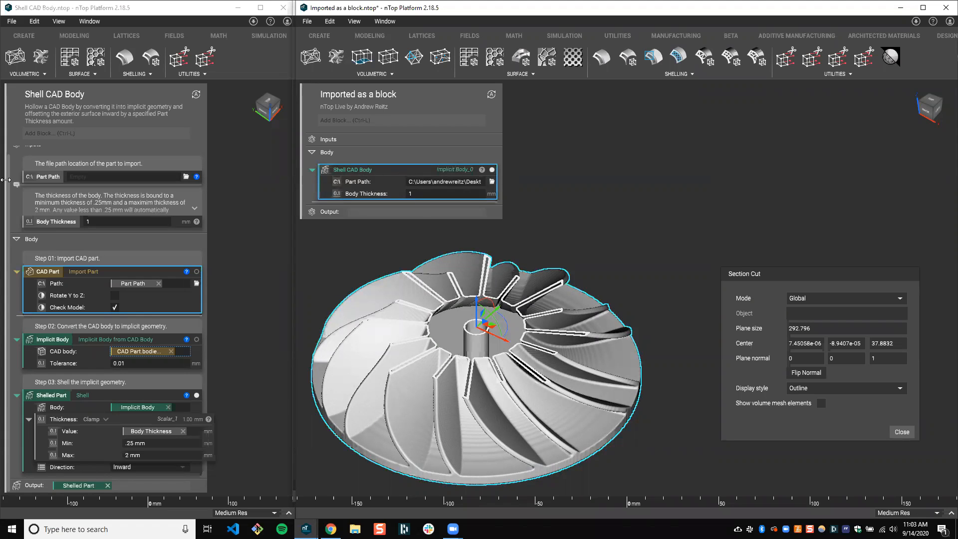
Compare the Part Path and Body Thickness inputs and three body steps of the Shell CAD Body notebook with the imported block
scroll(92, 414, "up", 1)
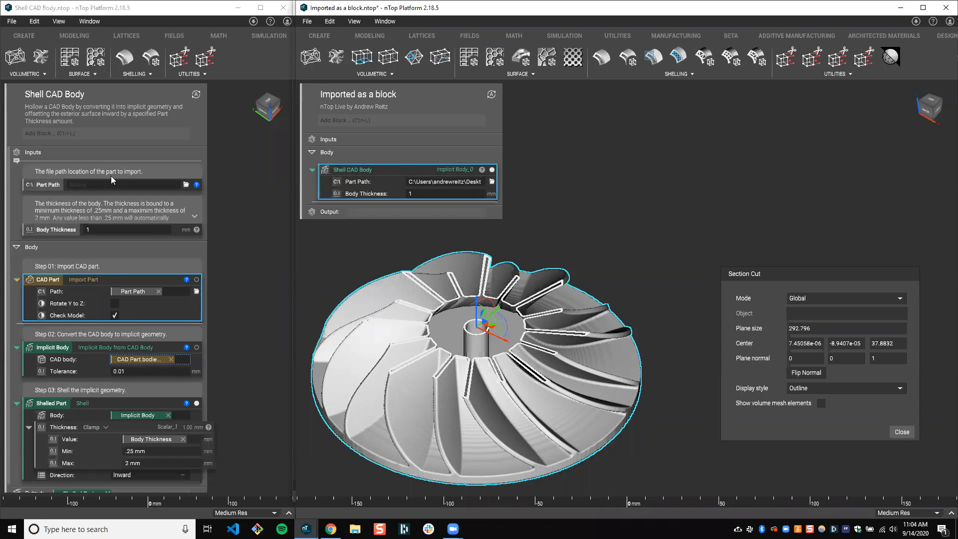
scroll(103, 250, "down", 1)
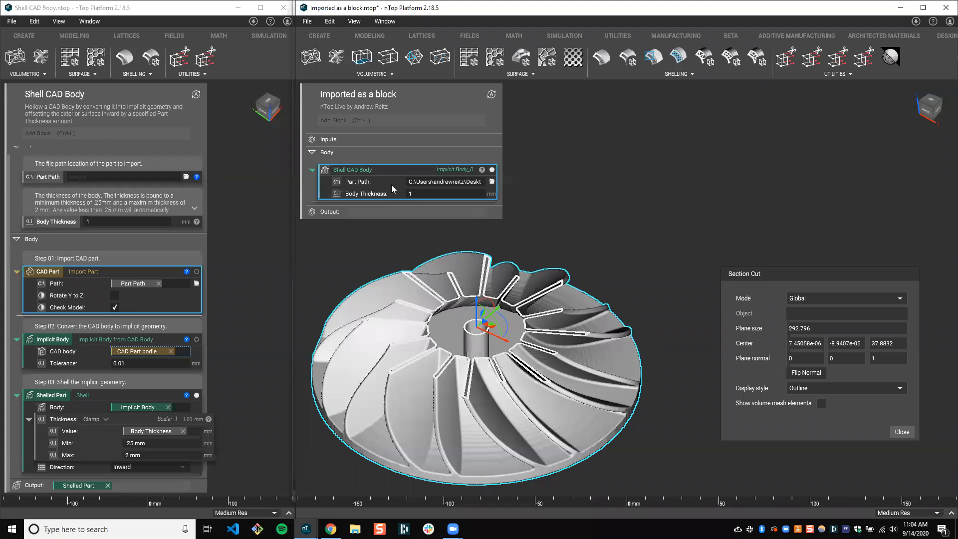
left_click(75, 158)
scroll(75, 222, "up", 1)
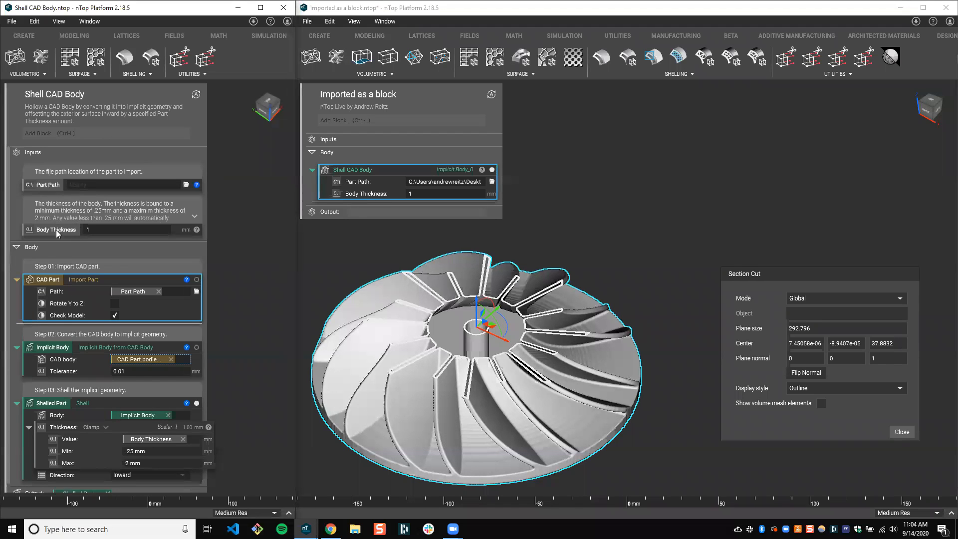
scroll(51, 185, "down", 1)
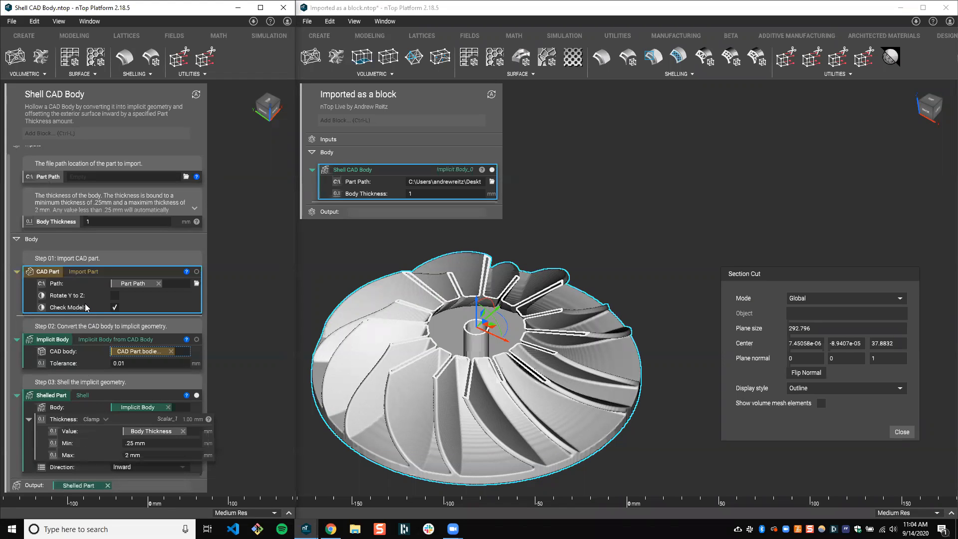
left_click(50, 177)
left_click(53, 222)
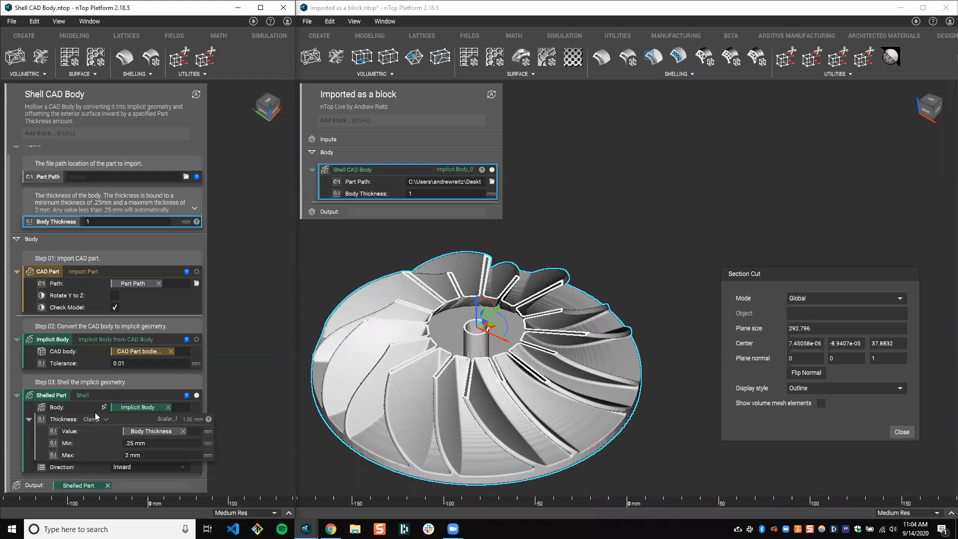
scroll(75, 199, "up", 1)
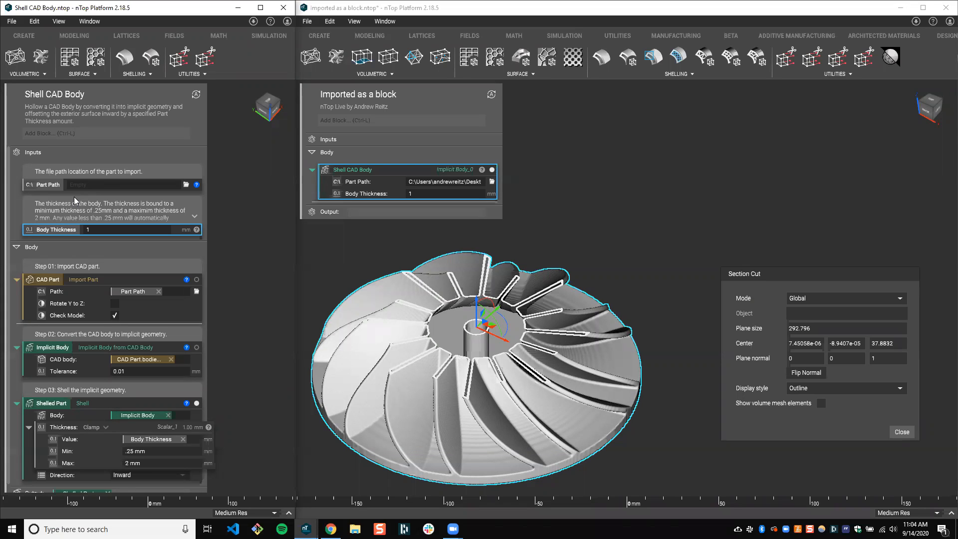
left_click(404, 172)
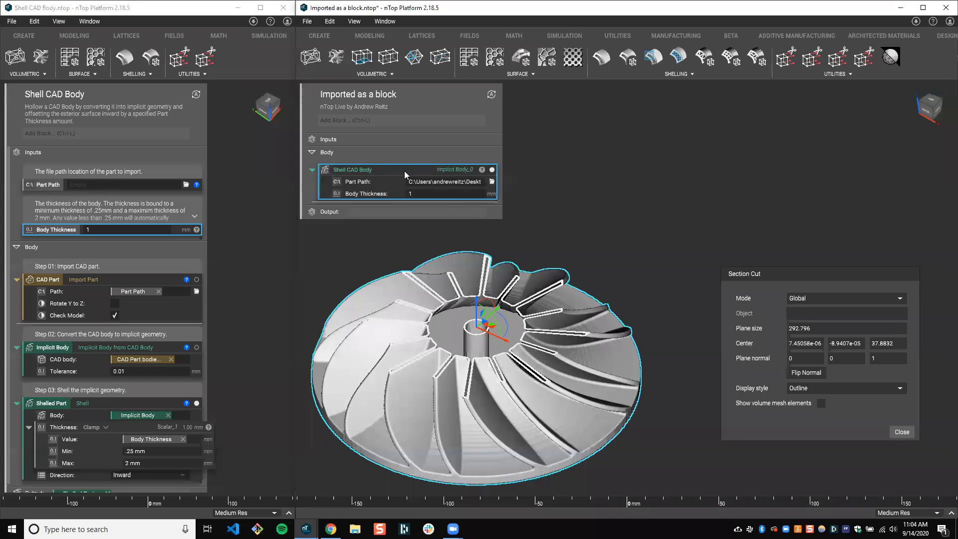
left_click(569, 202)
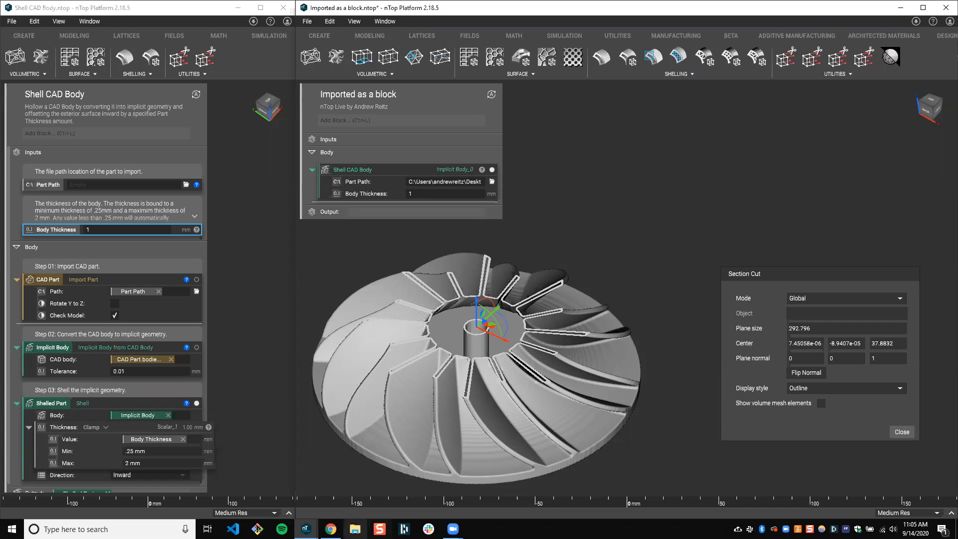
Bring the empty New Notebook to the front and maximize its window
left_click_drag(306, 528, 295, 478)
left_click(279, 475)
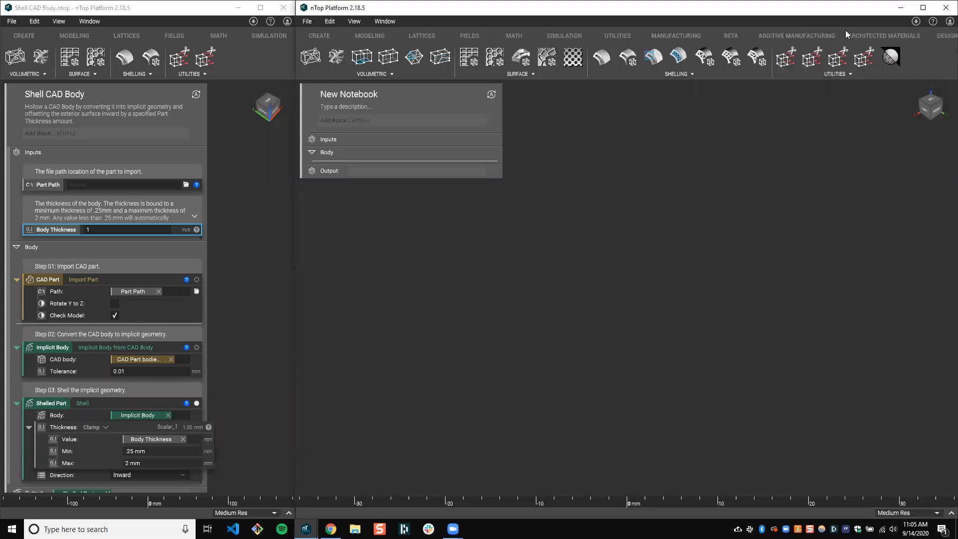
left_click(923, 8)
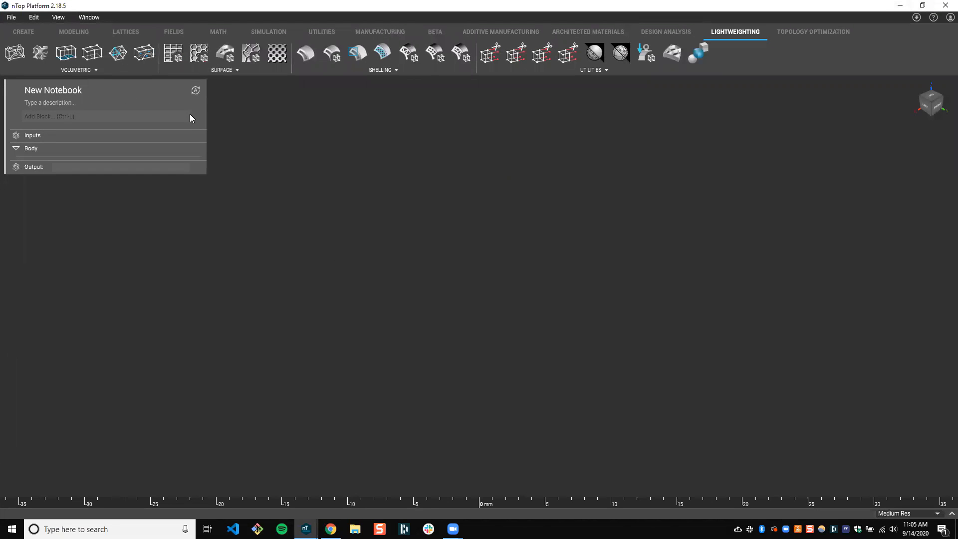
Add an Import Part block to the new notebook
left_click(190, 115)
type("IMP")
key("BackSpace")
key("BackSpace")
key("BackSpace")
type("import")
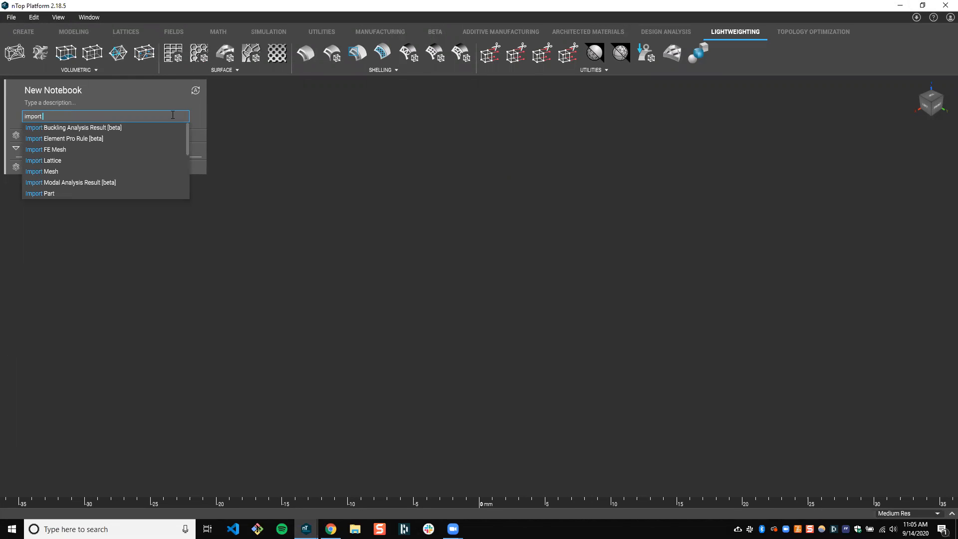
type(" part")
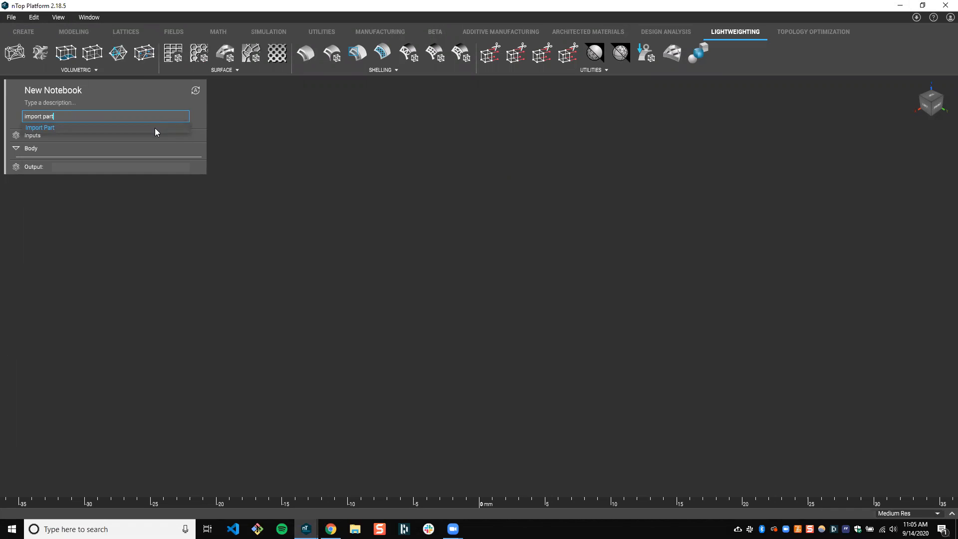
left_click(155, 129)
Set the Import Part block's path to impeller1.x_t from the nTop Live folder
left_click(196, 179)
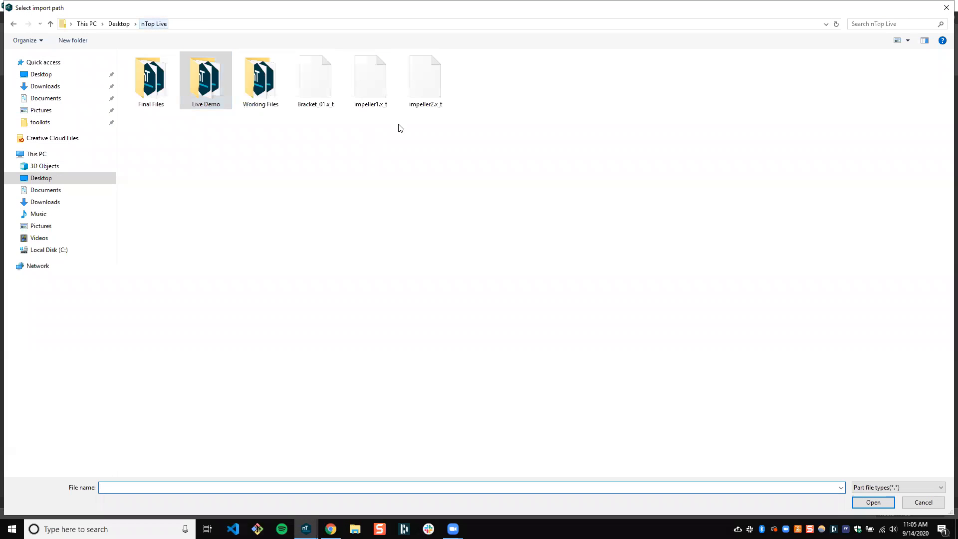
left_click(364, 76)
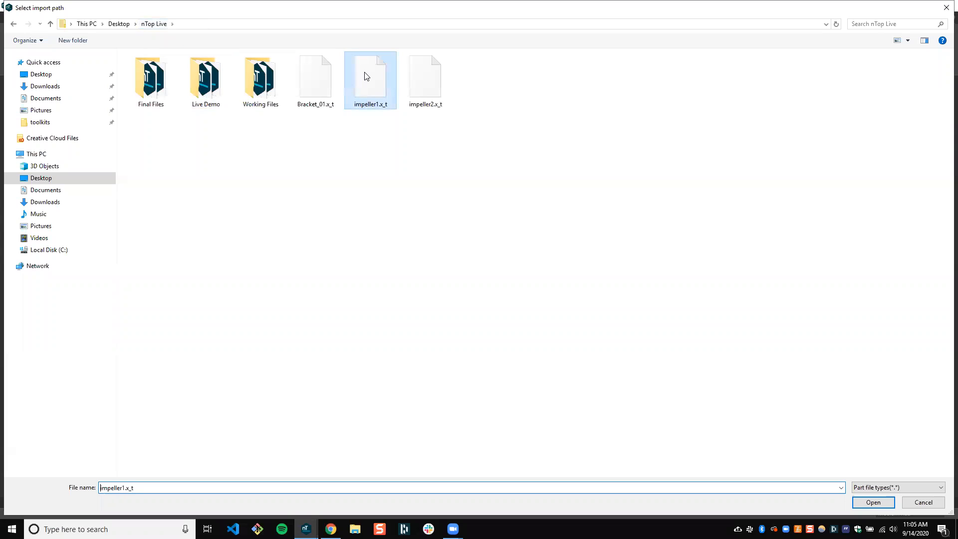
key("Return")
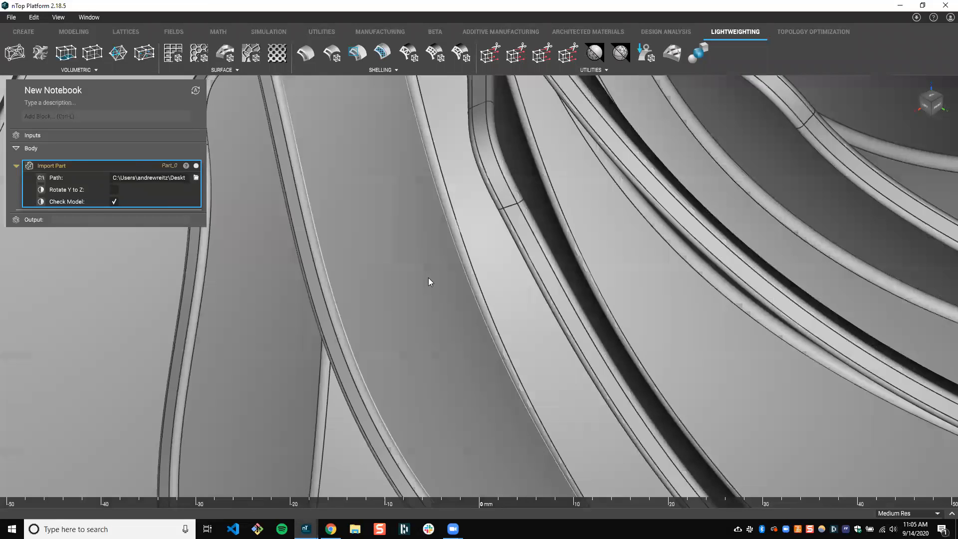
Convert the imported impeller's CAD body to an implicit body and hide the imported part
scroll(421, 307, "down", 5)
right_click_drag(407, 319, 405, 270)
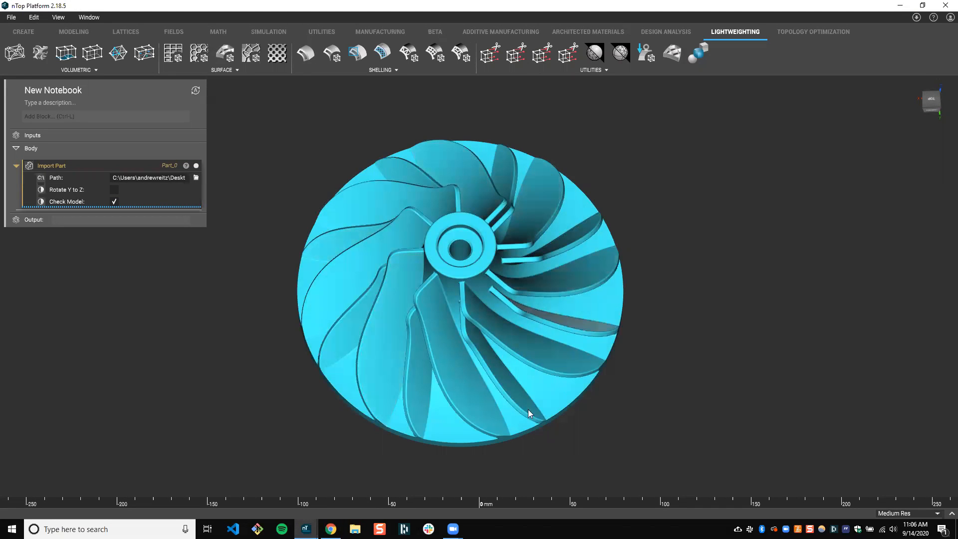
right_click(399, 272)
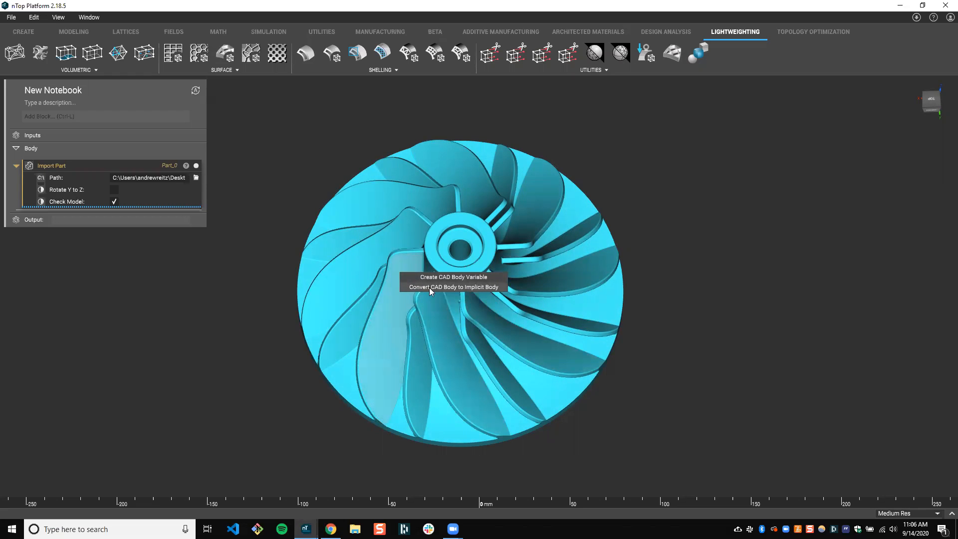
left_click(501, 288)
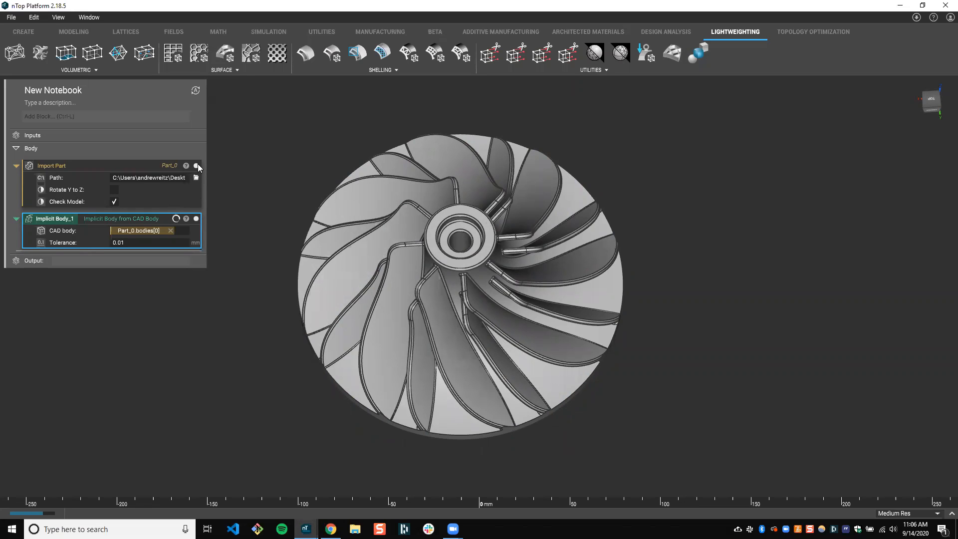
left_click(197, 166)
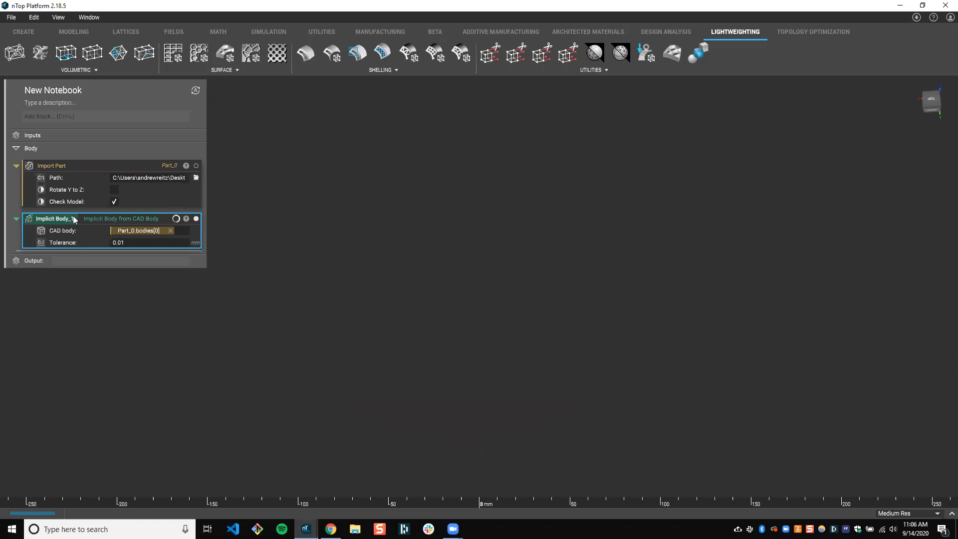
Inspect the interior of the implicit impeller with a section cut, and close the section cut
right_click_drag(406, 243, 446, 244)
key("x")
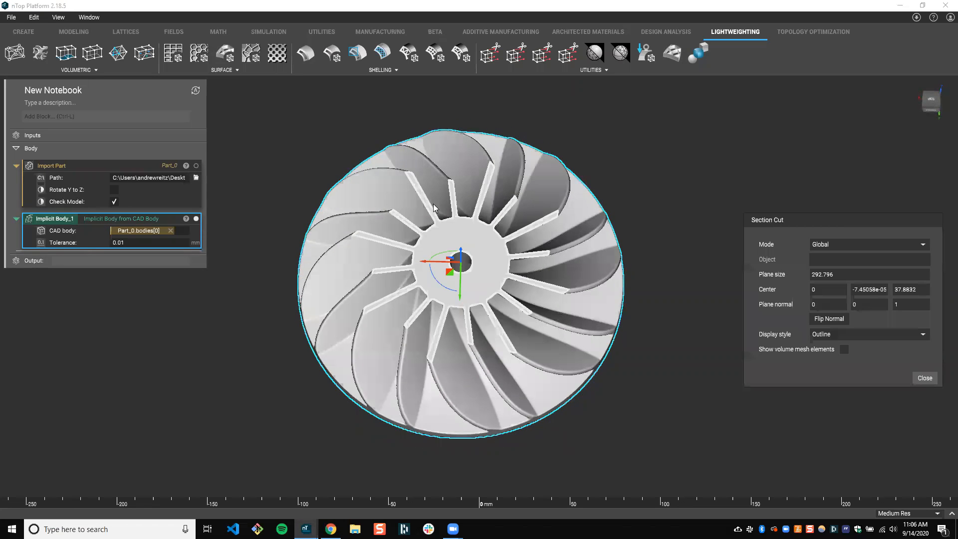
right_click_drag(432, 205, 433, 221)
scroll(445, 270, "up", 2)
right_click_drag(445, 254, 407, 292)
left_click(924, 378)
Add a Shell block below the implicit body in the notebook
left_click(164, 115)
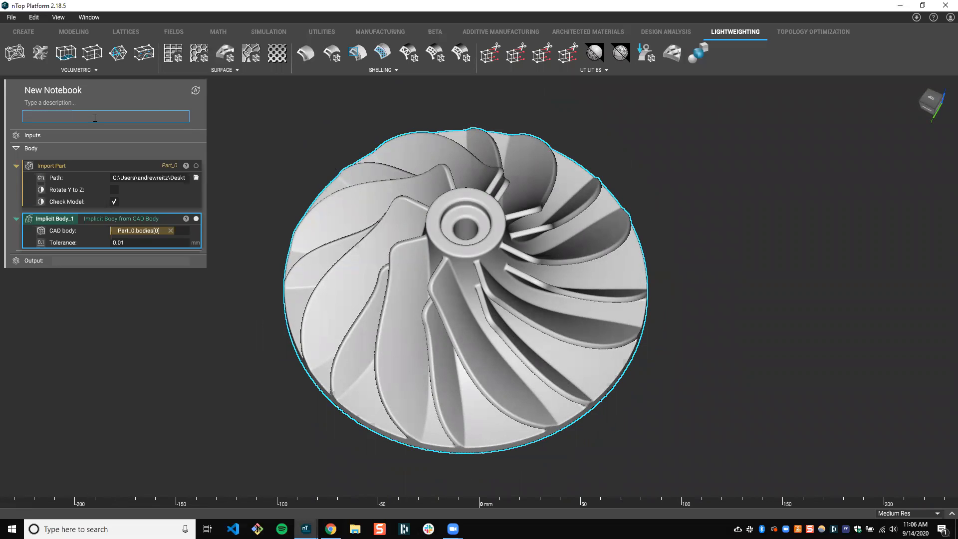
type("shell")
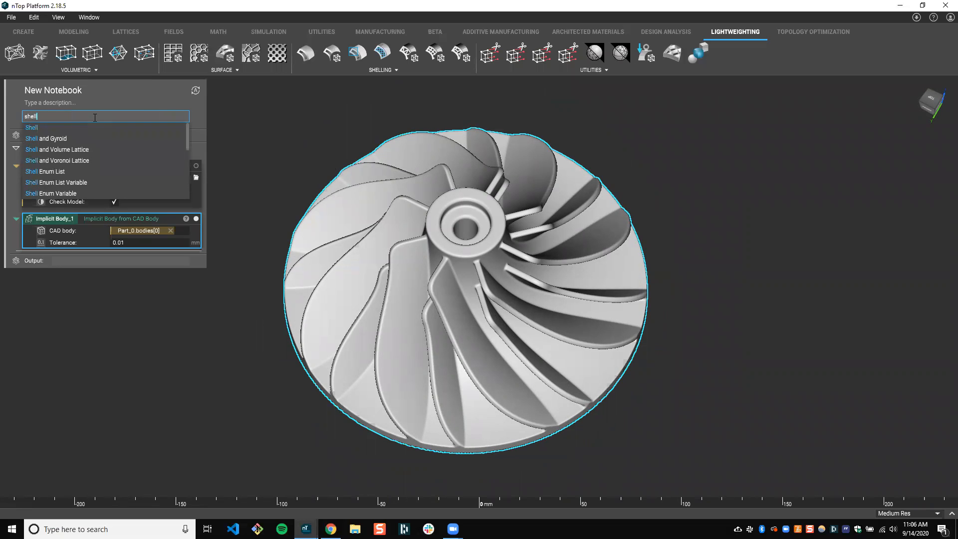
left_click(49, 126)
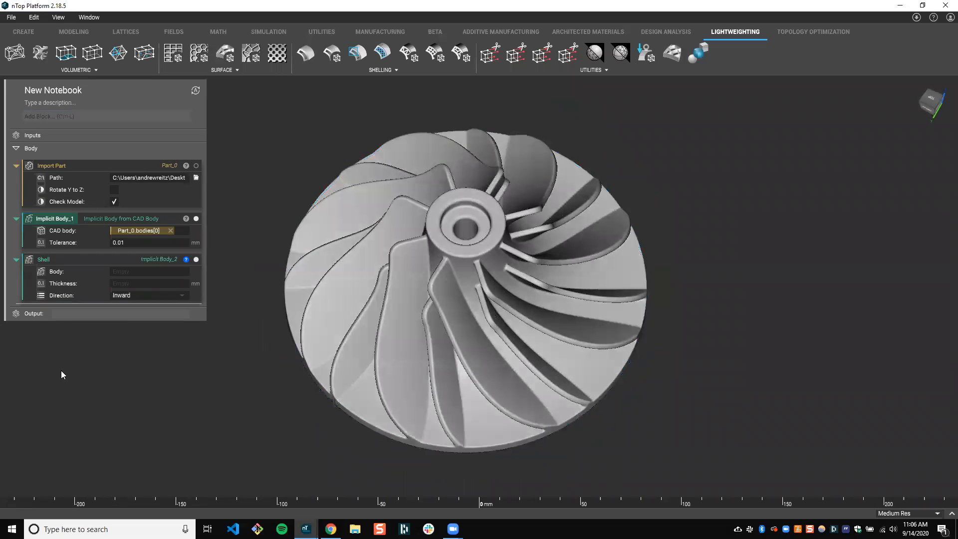
Use Implicit Body_1 as the Shell block's body and set the thickness to 1 mm
left_click(80, 260)
left_click(137, 270)
left_click(134, 283)
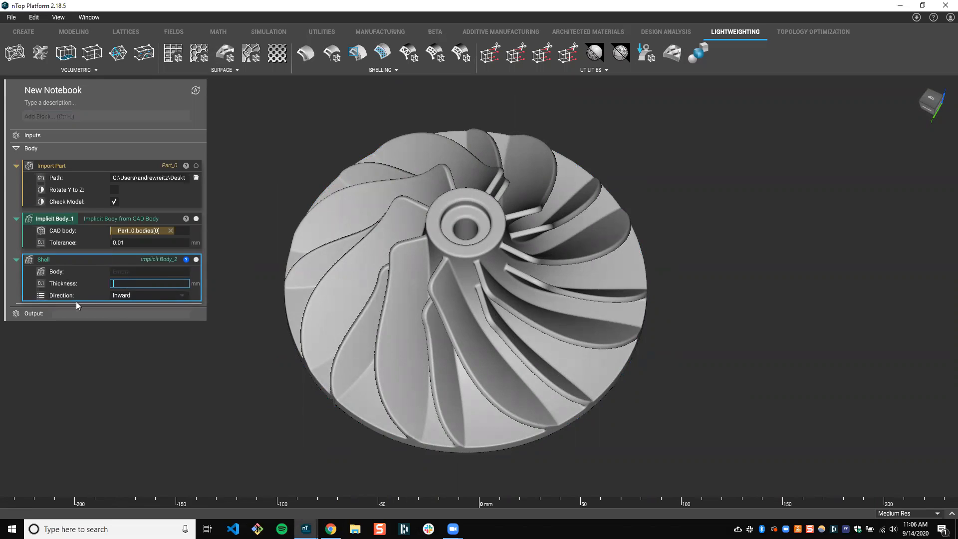
left_click(71, 298)
right_click_drag(418, 282, 401, 283)
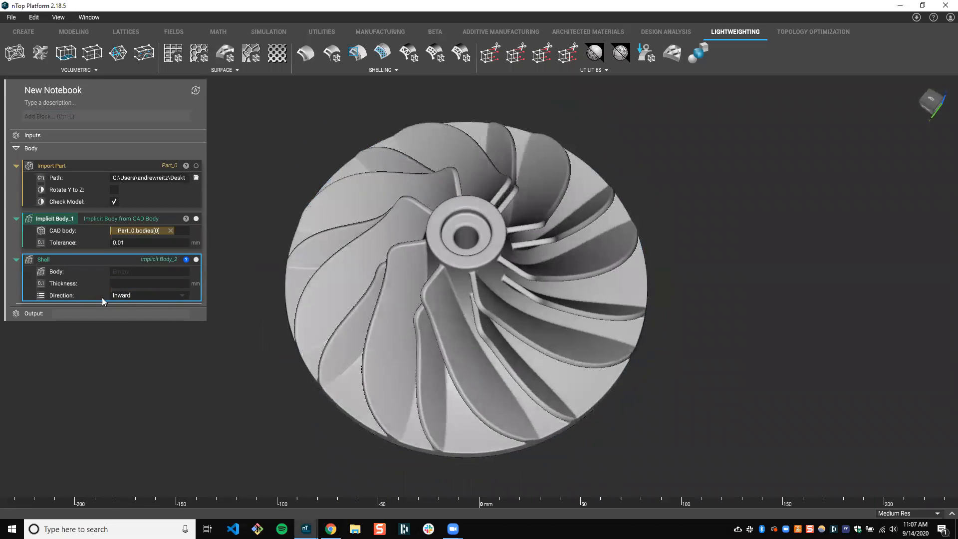
left_click_drag(58, 219, 167, 273)
left_click(122, 283)
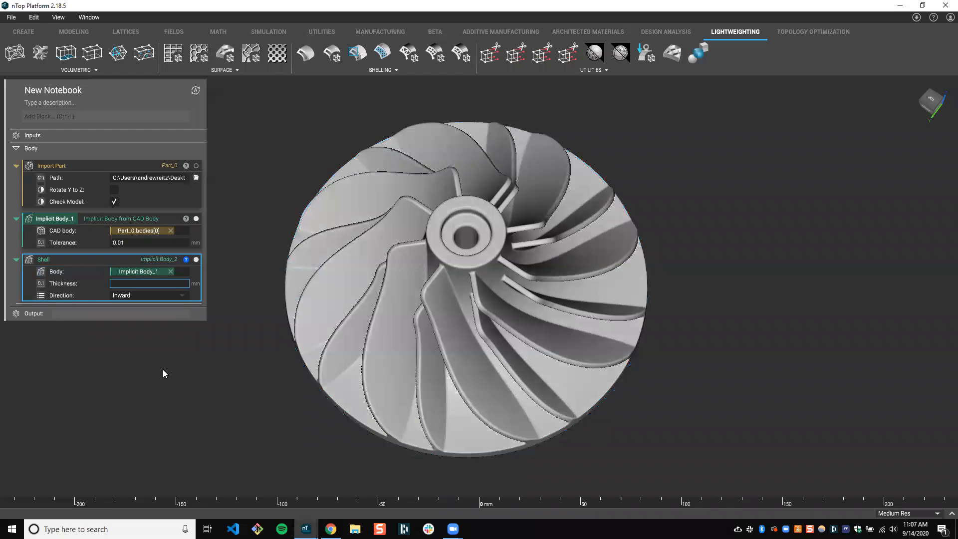
type("1")
key("Return")
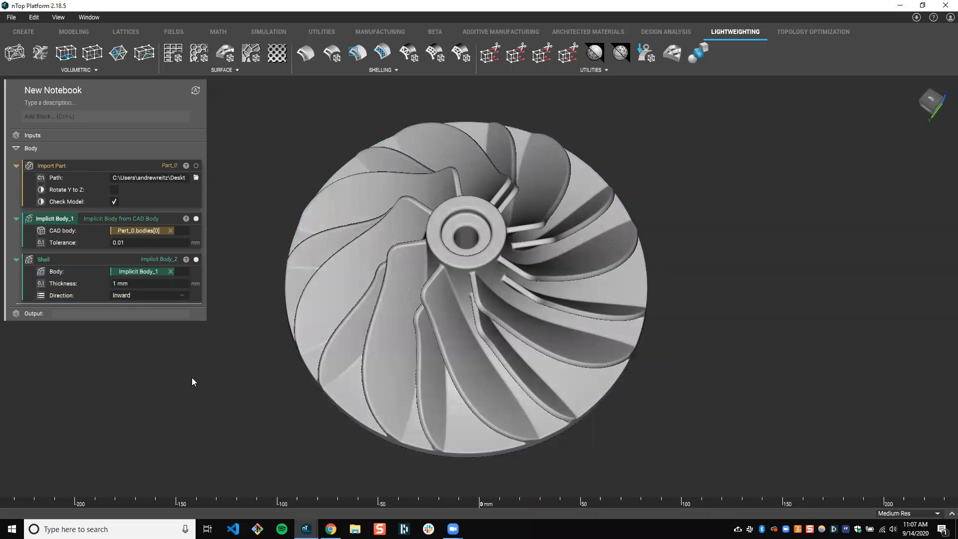
Hide Implicit Body_1 and section the shelled impeller to inspect its walls around the hub and blades
left_click(195, 219)
mouse_move(414, 250)
left_mouse_down()
mouse_move(406, 183)
mouse_move(425, 213)
mouse_move(425, 244)
left_mouse_up()
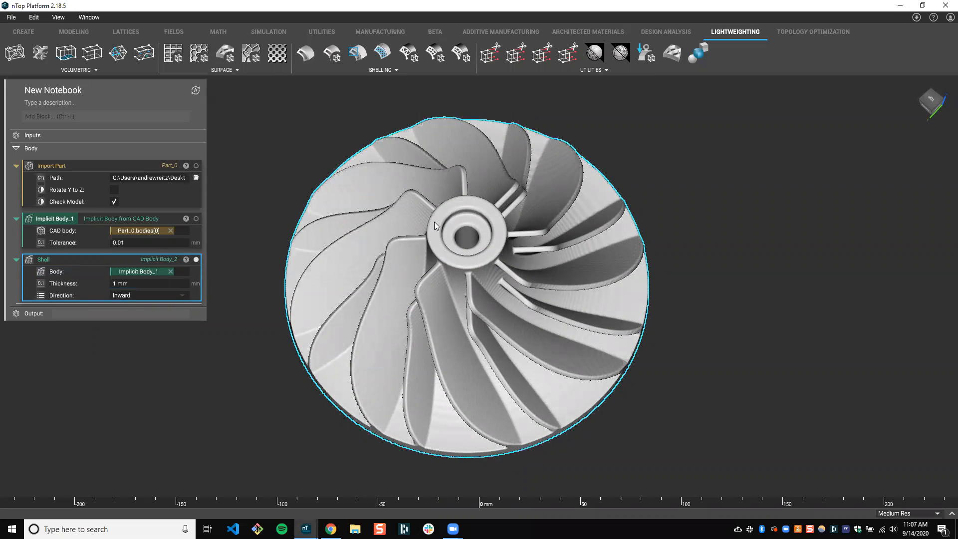
right_click_drag(434, 221, 420, 220)
left_click(60, 18)
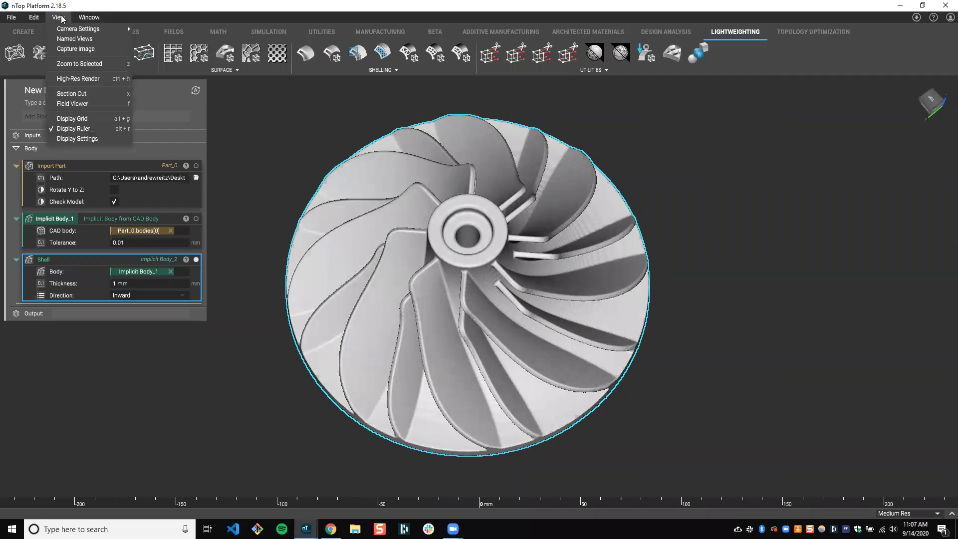
right_click_drag(504, 230, 507, 251)
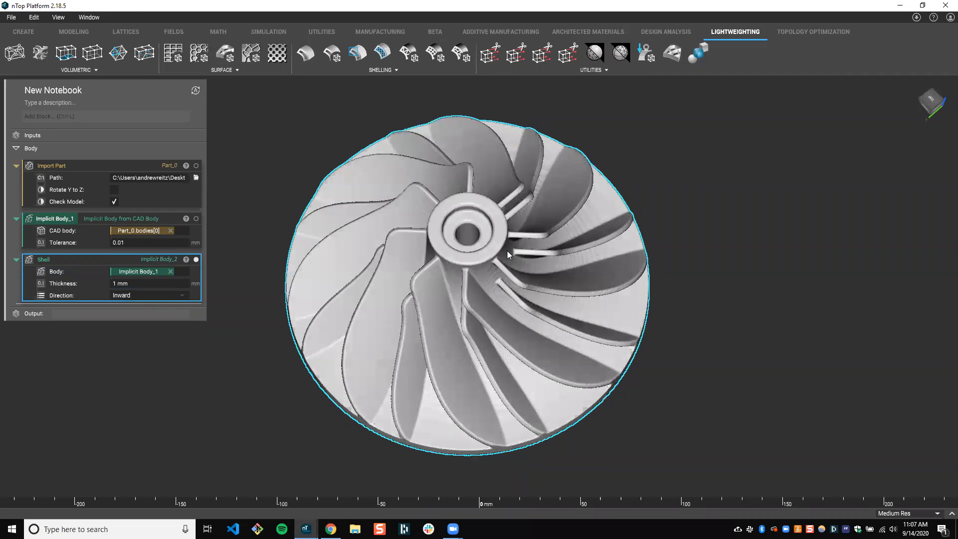
key("x")
right_click_drag(433, 178, 463, 255)
scroll(466, 258, "up", 2)
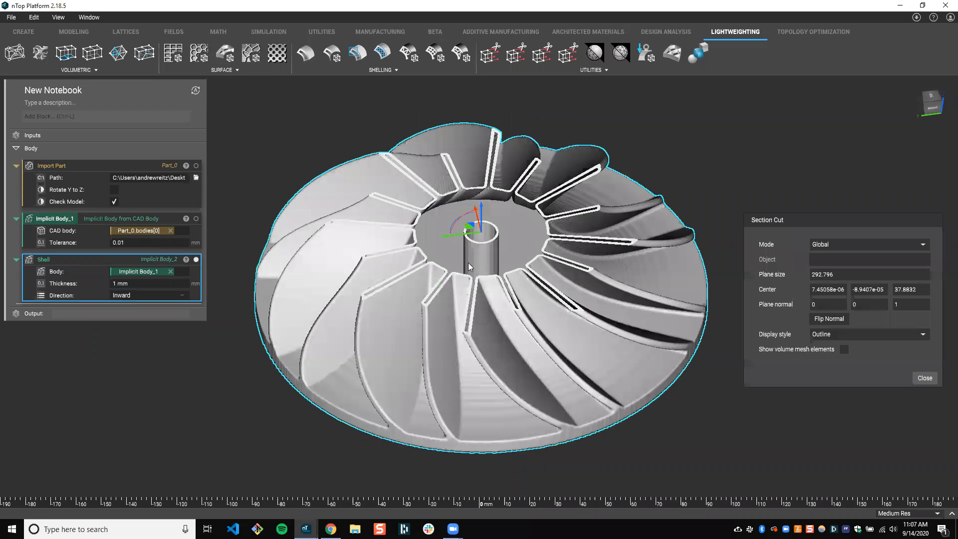
scroll(466, 258, "up", 2)
right_click_drag(439, 219, 520, 212)
scroll(520, 211, "up", 15)
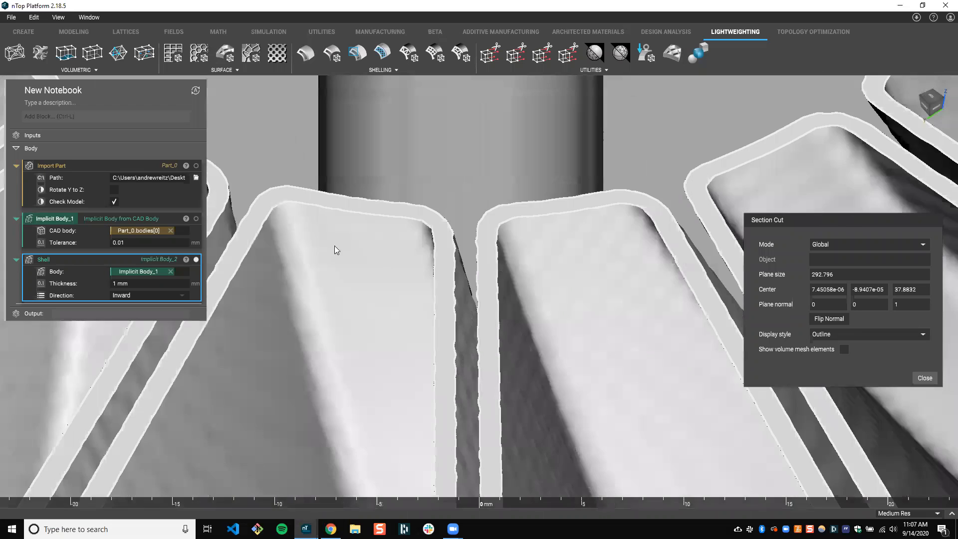
right_click_drag(335, 245, 268, 224)
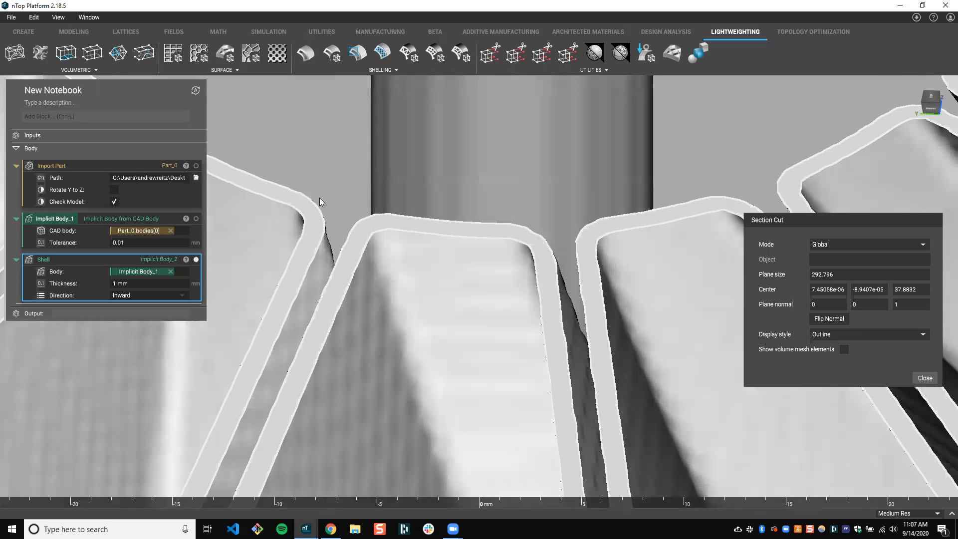
Close the section cut and view the whole shelled impeller from the blade side
scroll(317, 195, "down", 5)
right_click_drag(312, 192, 377, 261)
scroll(363, 236, "down", 12)
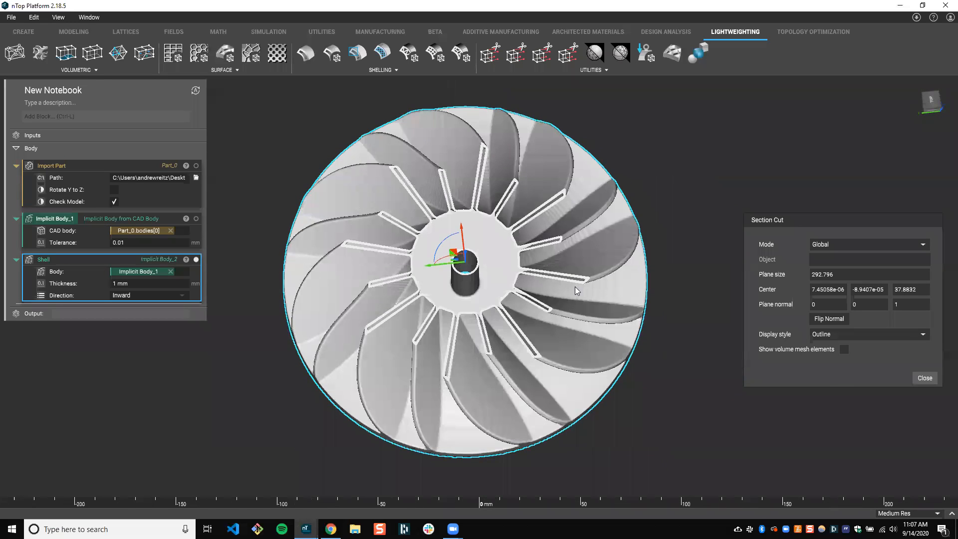
left_click(925, 379)
right_click_drag(489, 274, 471, 287)
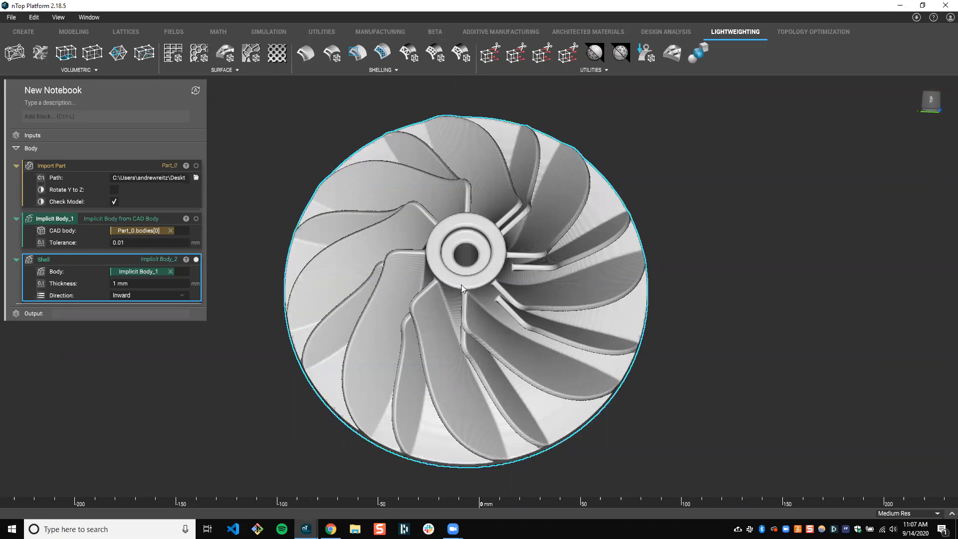
right_click_drag(463, 267, 464, 267)
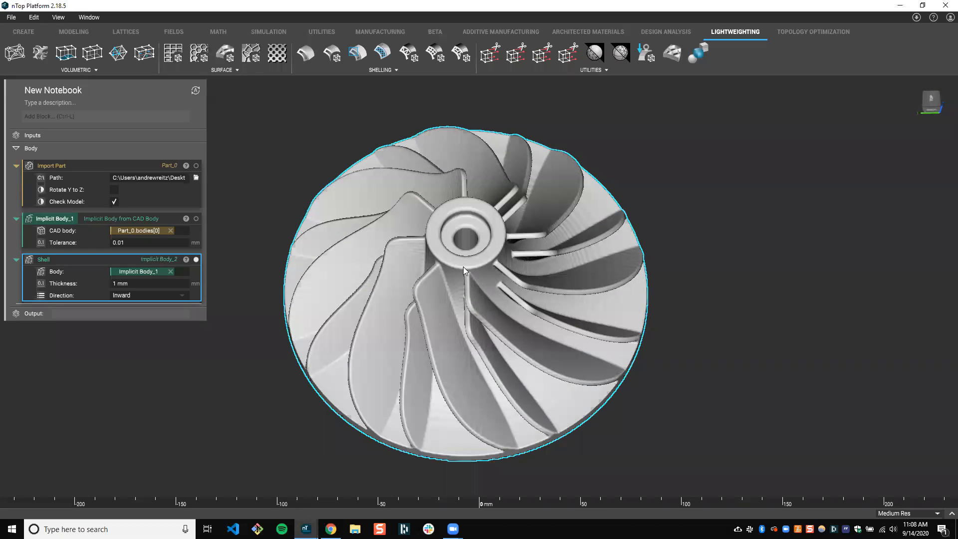
right_click_drag(461, 249, 437, 253)
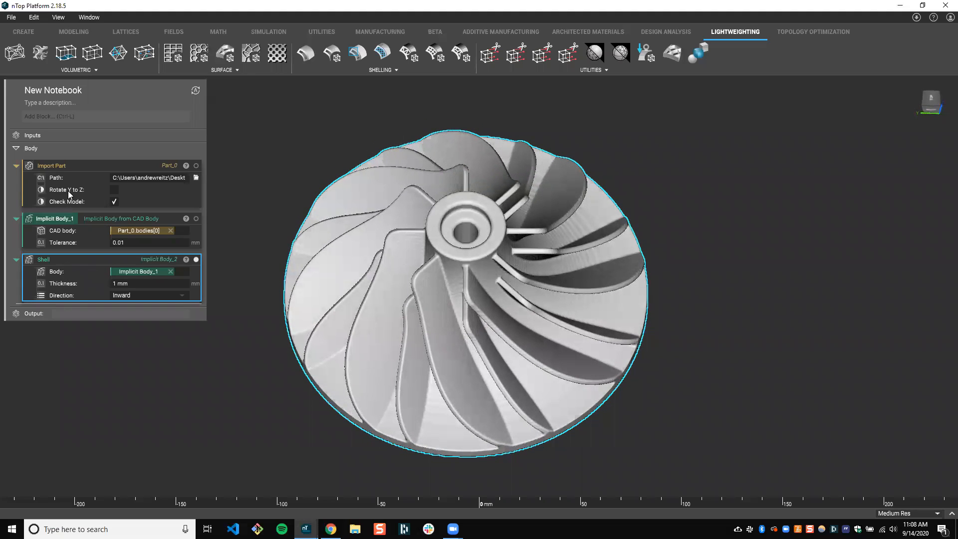
left_click(68, 191)
right_click_drag(297, 198, 384, 268)
middle_click_drag(384, 271, 379, 263)
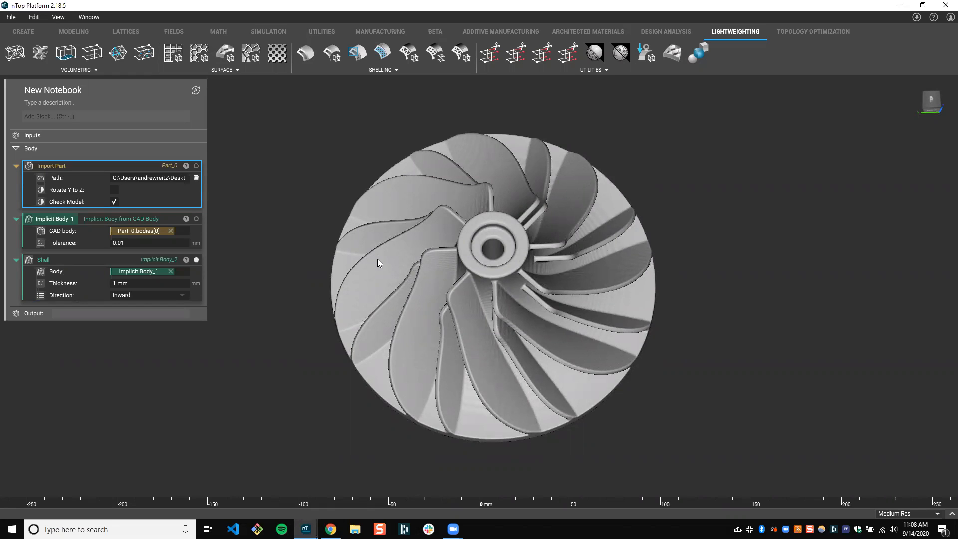
mouse_move(357, 204)
right_mouse_down()
mouse_move(409, 209)
mouse_move(343, 202)
right_mouse_up()
right_click(74, 168)
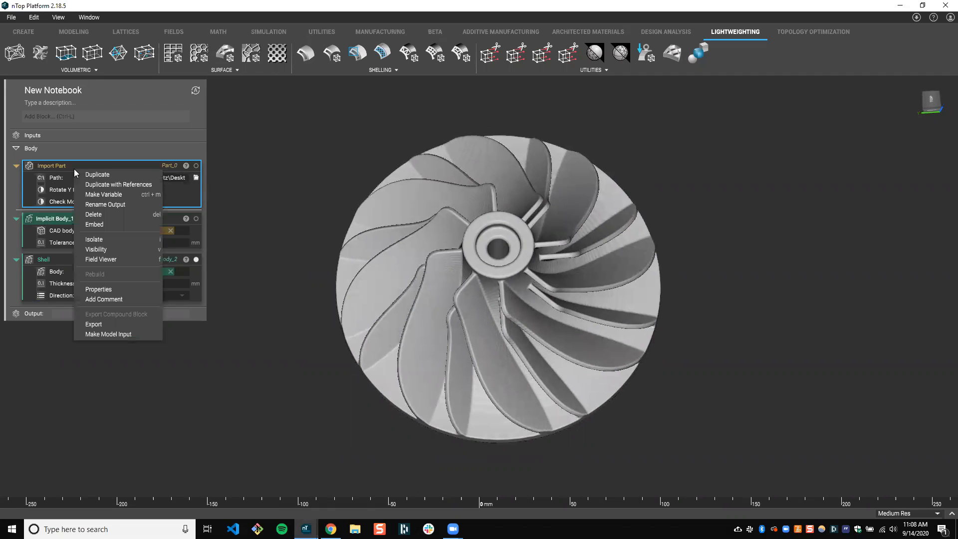
right_click(71, 166)
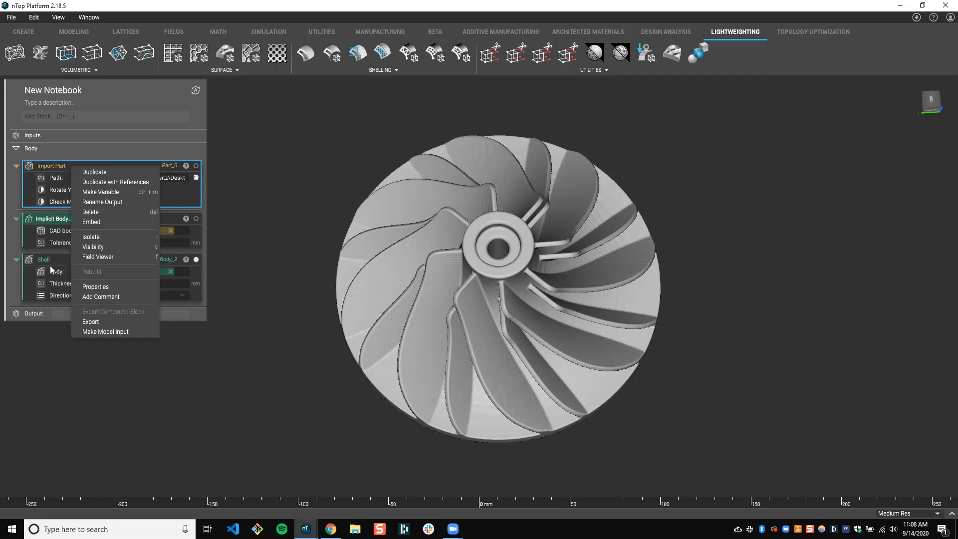
left_click(50, 265)
left_click(76, 170)
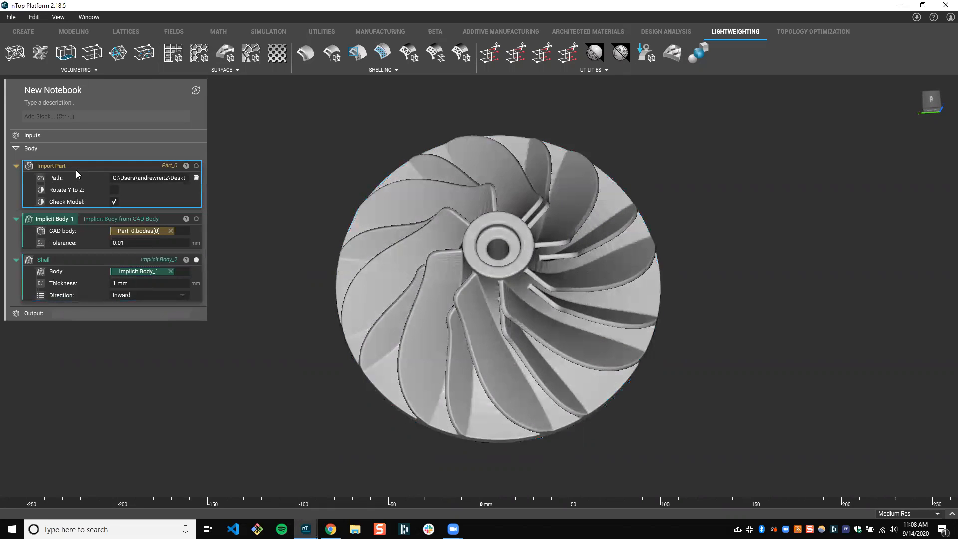
right_click(86, 165)
left_click(77, 259)
Make the Import Part block's output a variable named "CAD Part"
left_click(79, 176)
right_click(84, 168)
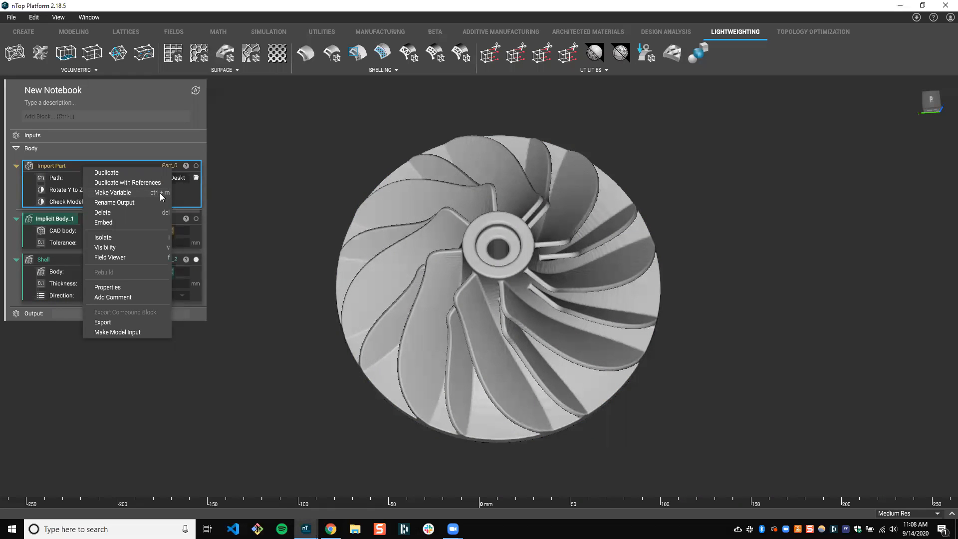
left_click(142, 202)
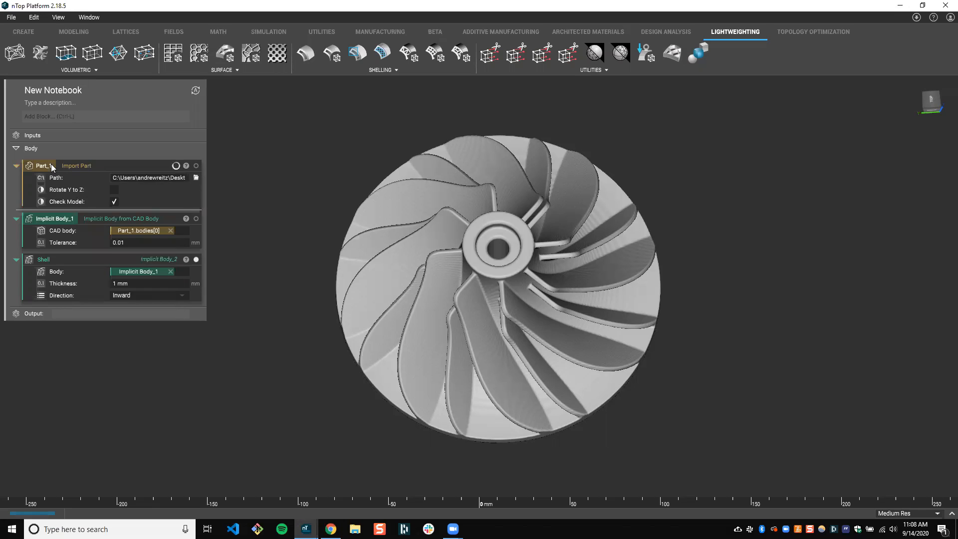
type("AD P")
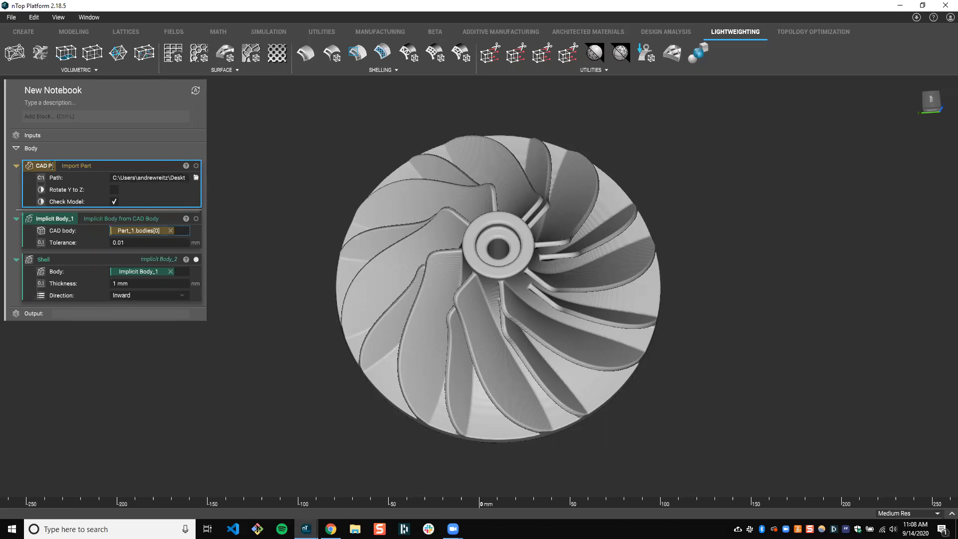
type("art")
key("Return")
Rename the Implicit Body from CAD Body variable to "Implicit Body"
left_click(98, 220)
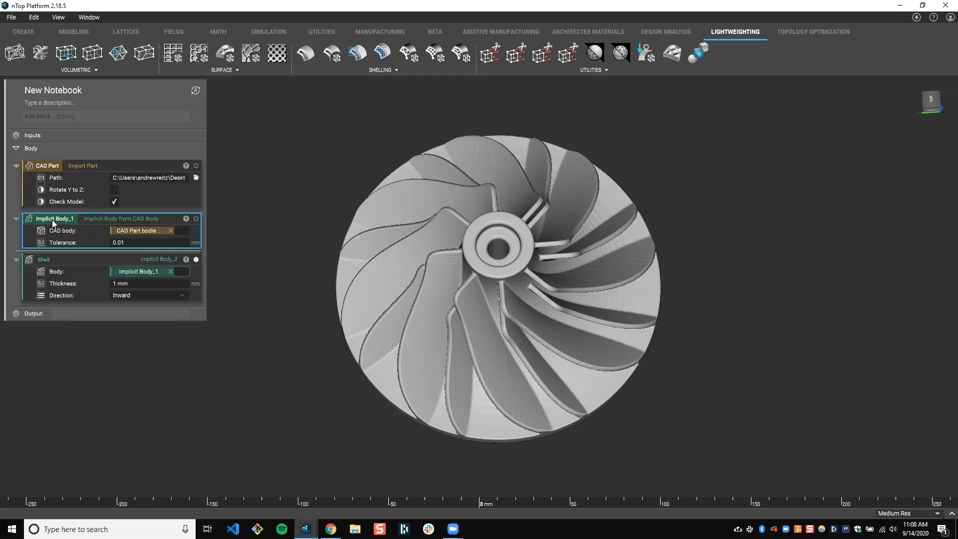
left_click_drag(68, 220, 78, 220)
key("BackSpace")
key("Return")
Make the Shell block's output a variable named "Shelled Part"
left_click(80, 260)
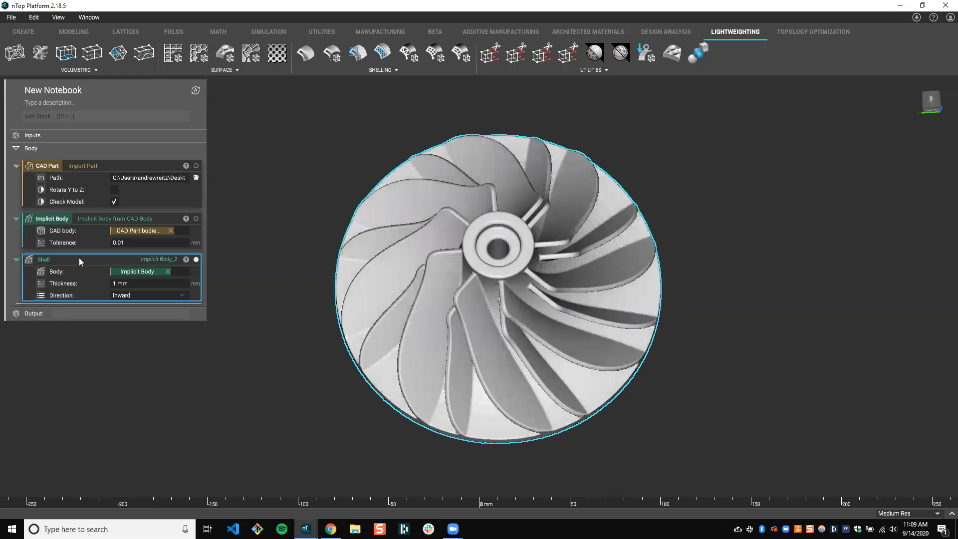
right_click(87, 263)
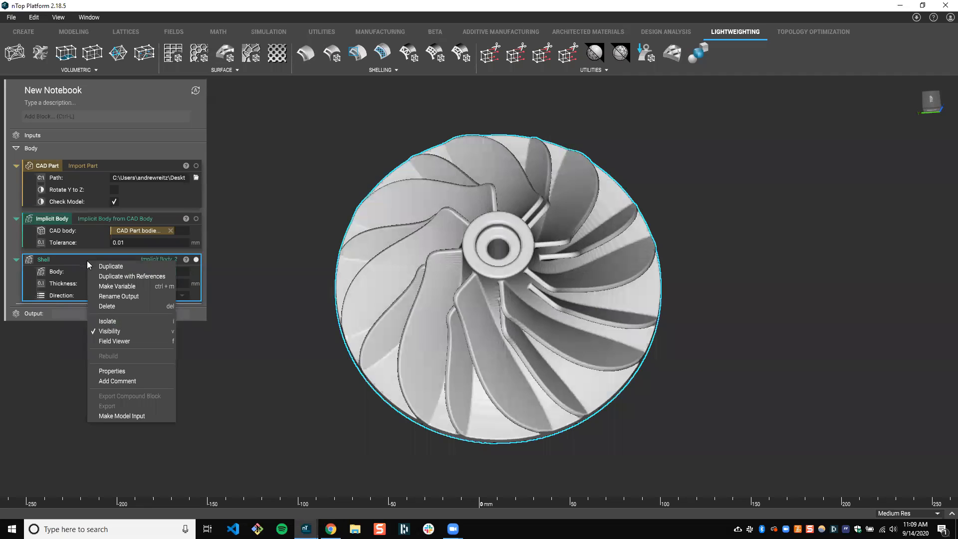
left_click(136, 286)
double_click(44, 259)
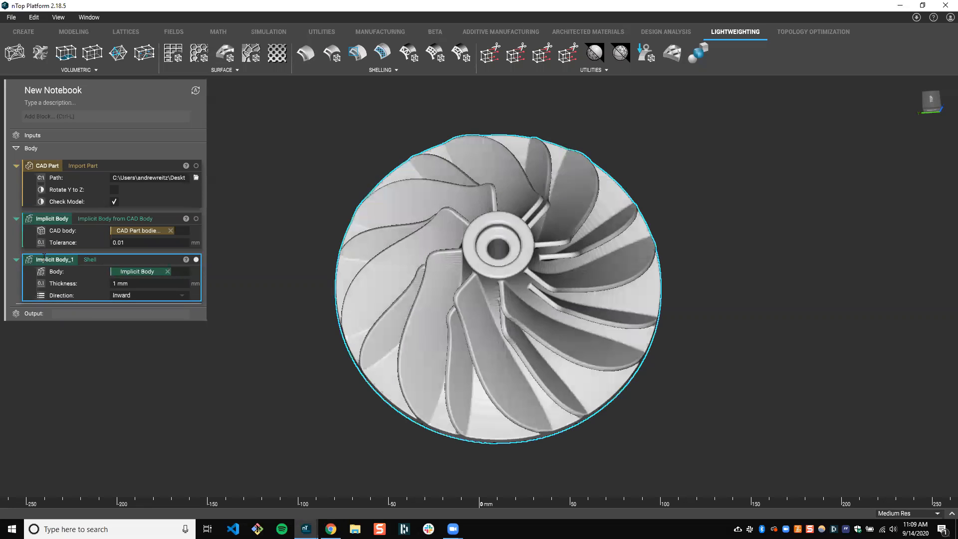
type("Shelled Part")
key("Return")
left_click(150, 366)
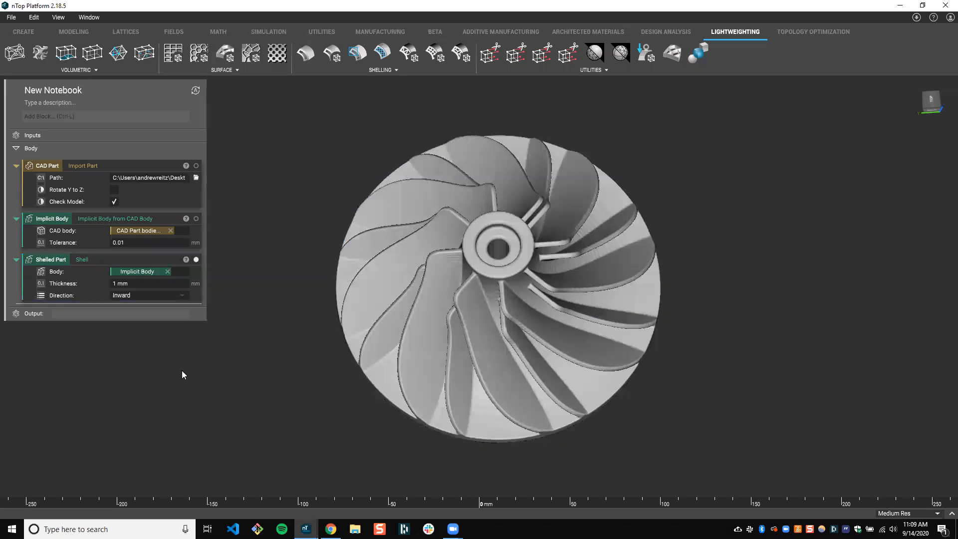
right_click_drag(280, 352, 281, 380)
middle_click_drag(281, 381, 250, 376)
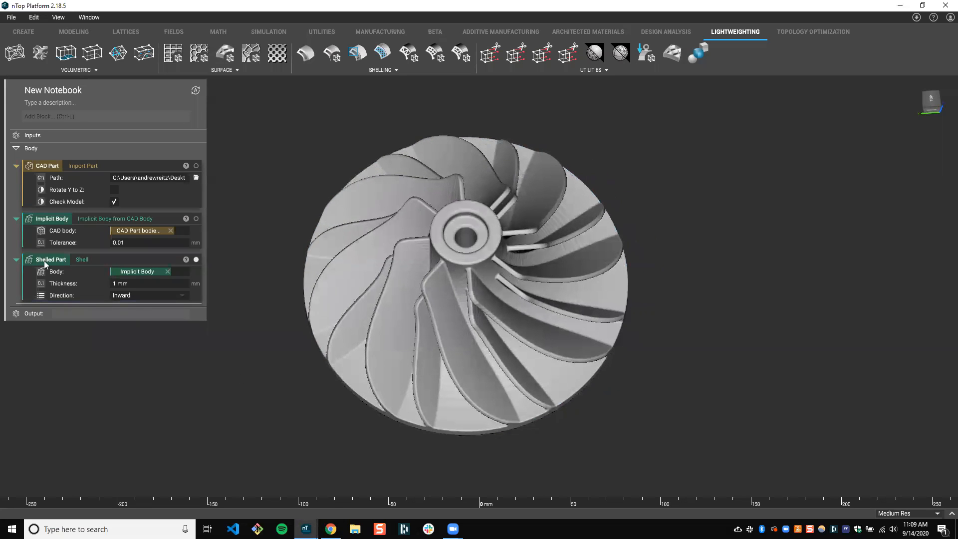
left_click(59, 259)
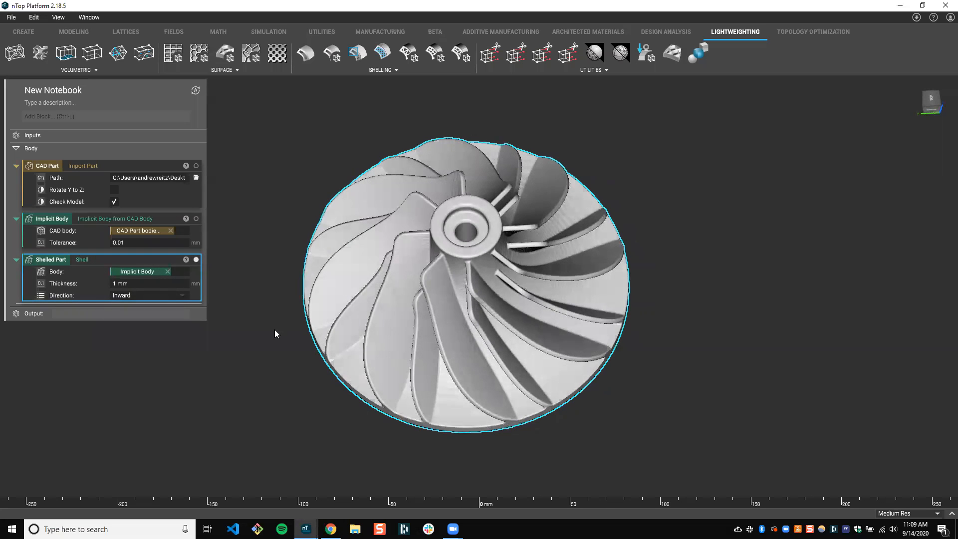
mouse_move(306, 529)
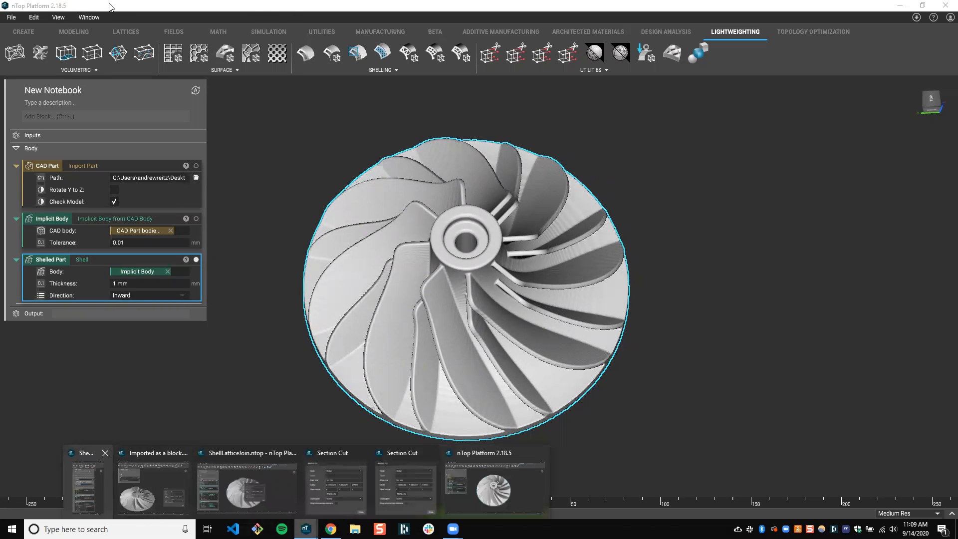
left_click(80, 498)
left_click(369, 99)
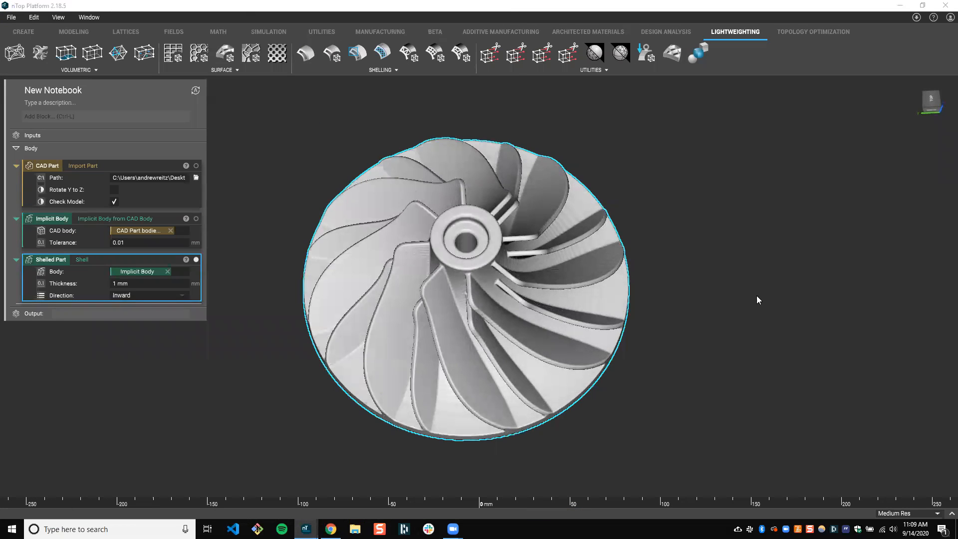
left_click(750, 297)
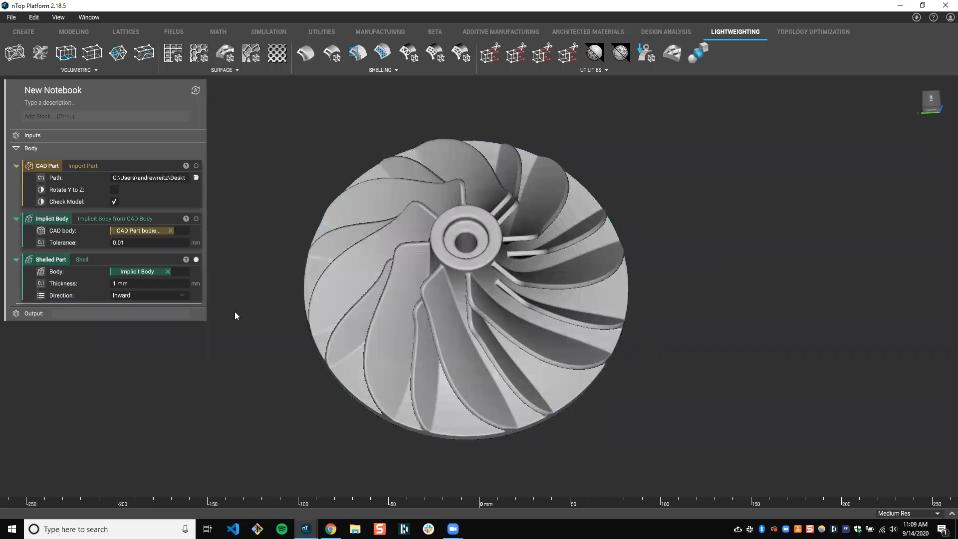
left_click(89, 172)
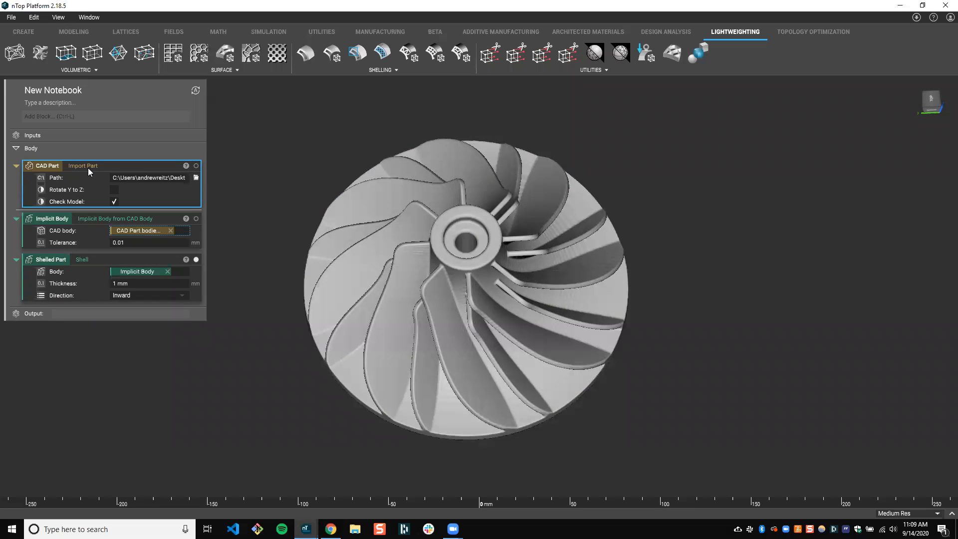
middle_click_drag(394, 229, 385, 221)
right_click_drag(388, 229, 389, 235)
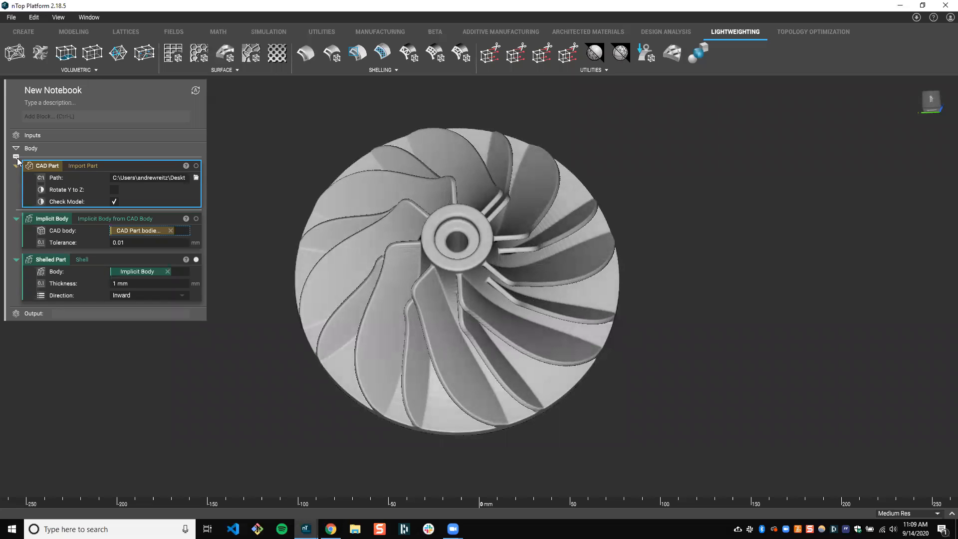
Add the comment "Step 01: Import CAD part." above the CAD Part block
left_click(16, 157)
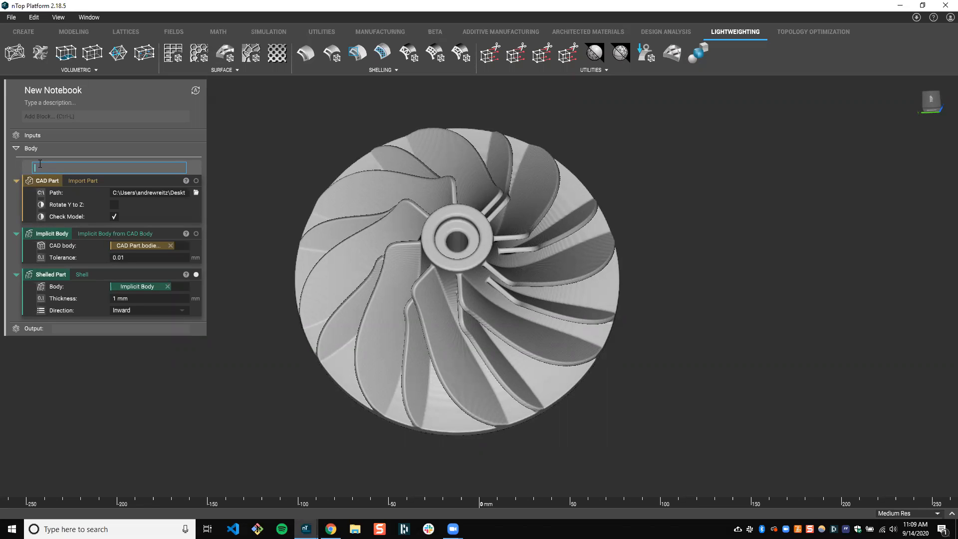
type("Step 01: Import CAD part.")
left_click(278, 161)
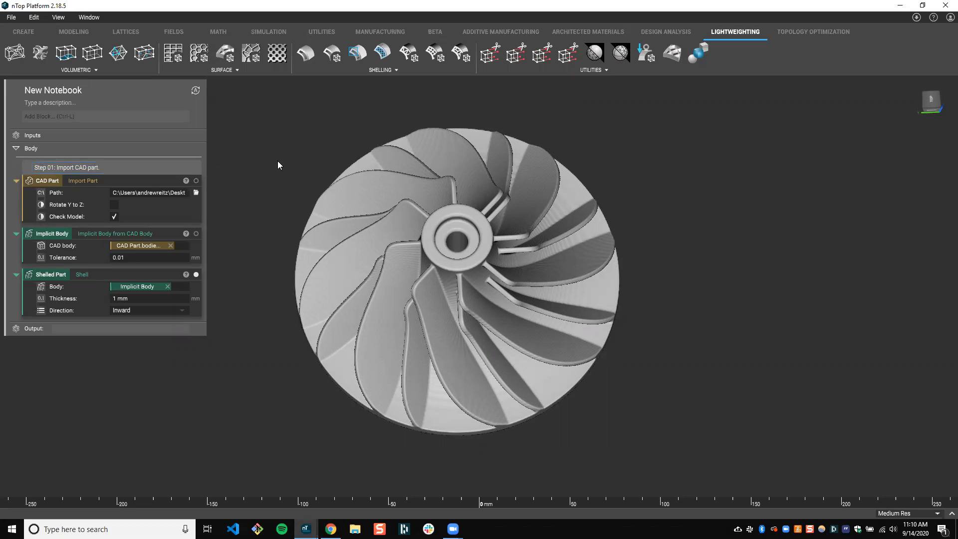
Add the comment "Step 02: Convert the CAD body to implicit geometry." above the Implicit Body block
left_click(16, 225)
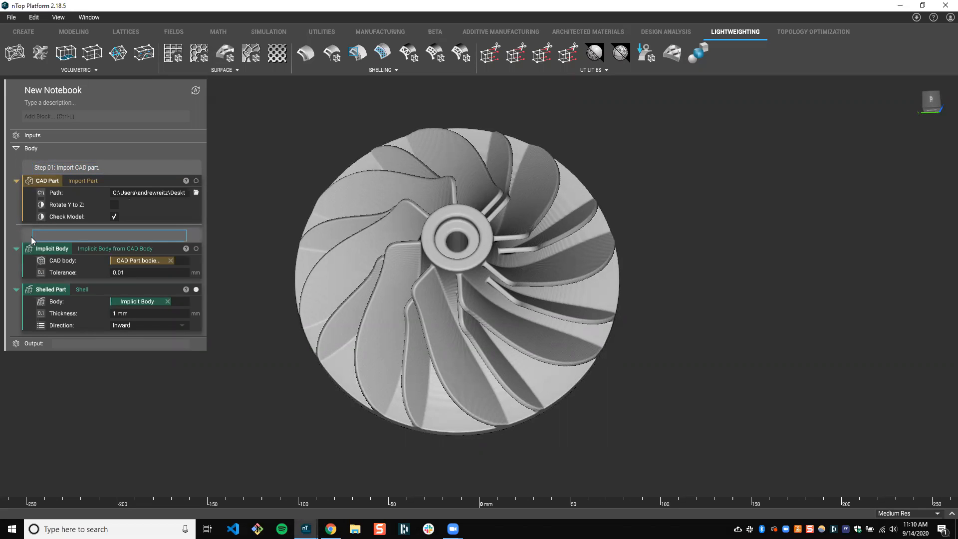
type("Step 01:")
key("BackSpace")
key("BackSpace")
type("2: Convert the CAD body to implicit geometry")
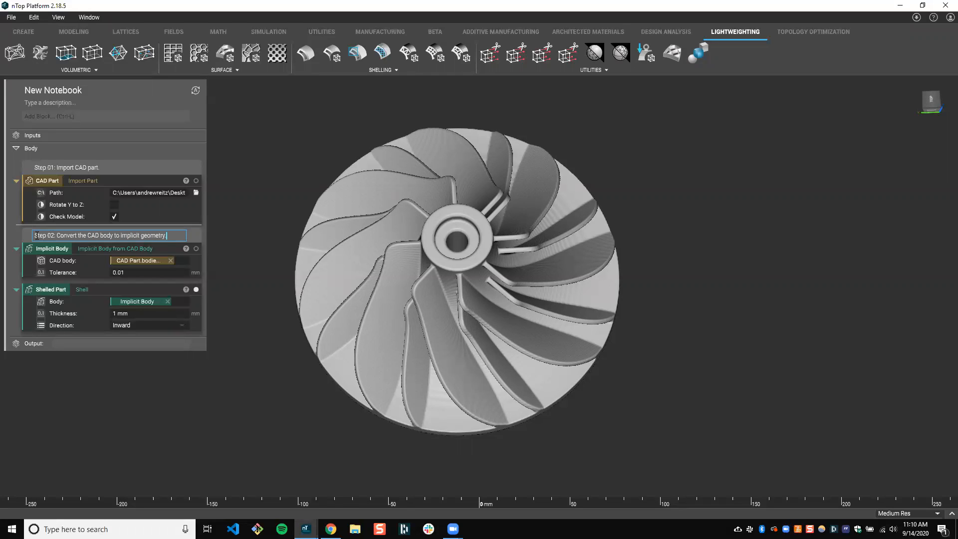
left_click(281, 216)
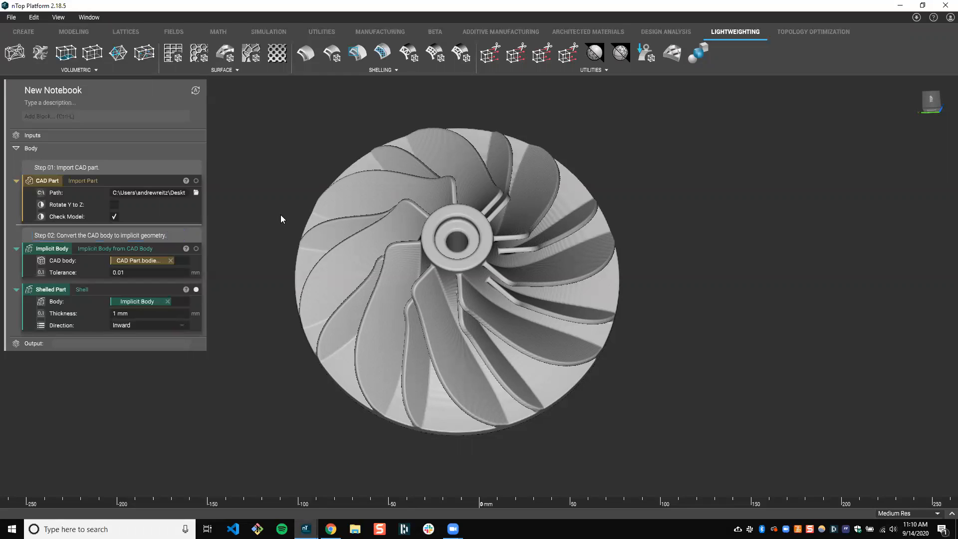
Add the comment "Step 03: Shell the implicit geometry." above the Shelled Part block
left_click(16, 284)
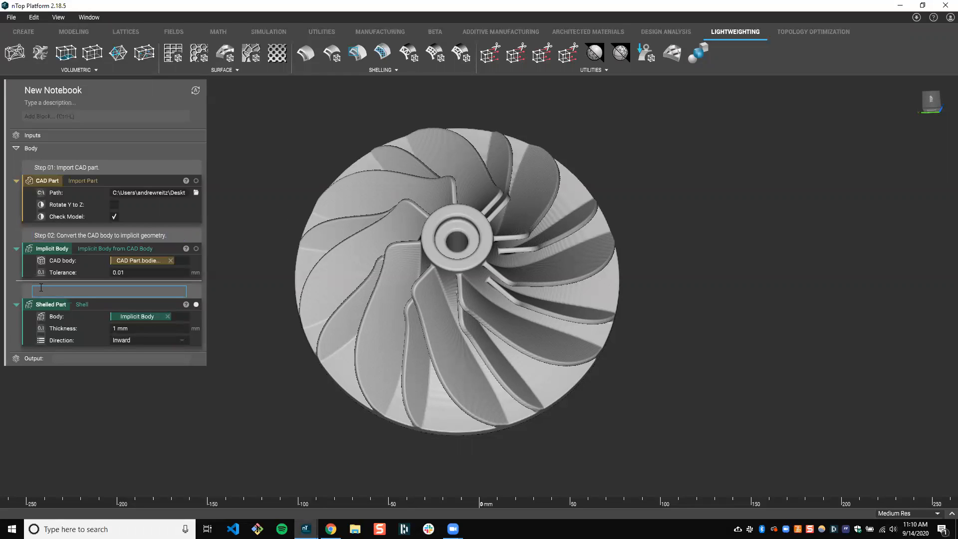
type("Step 03: Shell the implicit geometry.")
left_click(248, 259)
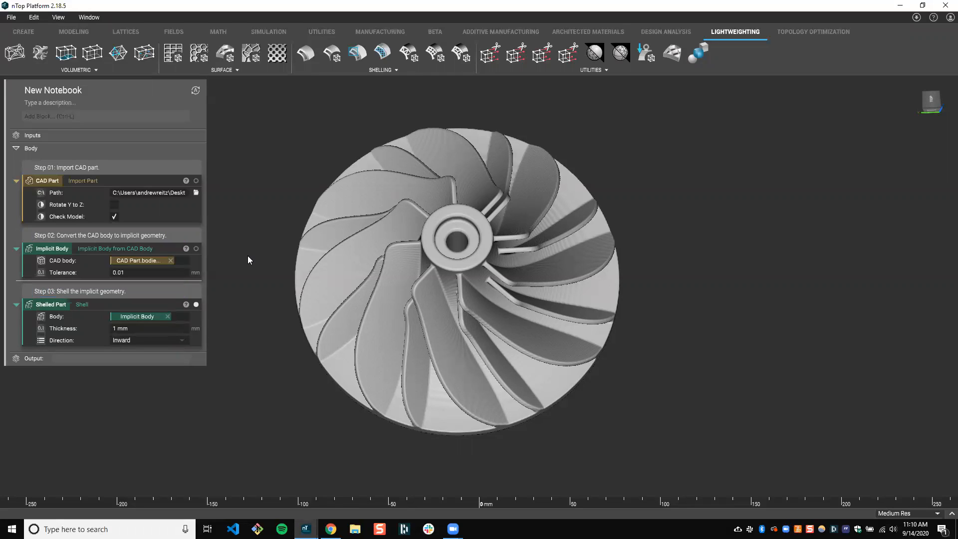
double_click(130, 292)
left_click(224, 220)
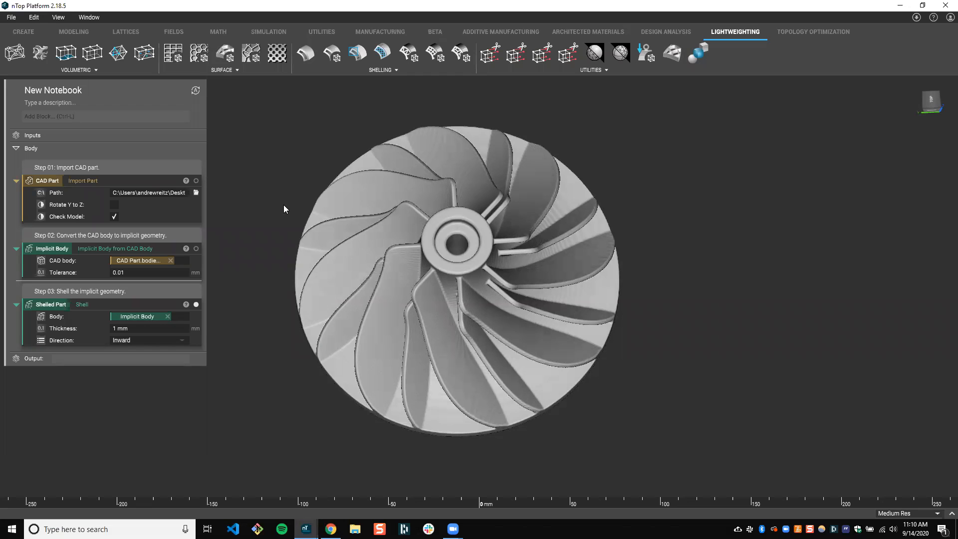
middle_click_drag(293, 201, 288, 205)
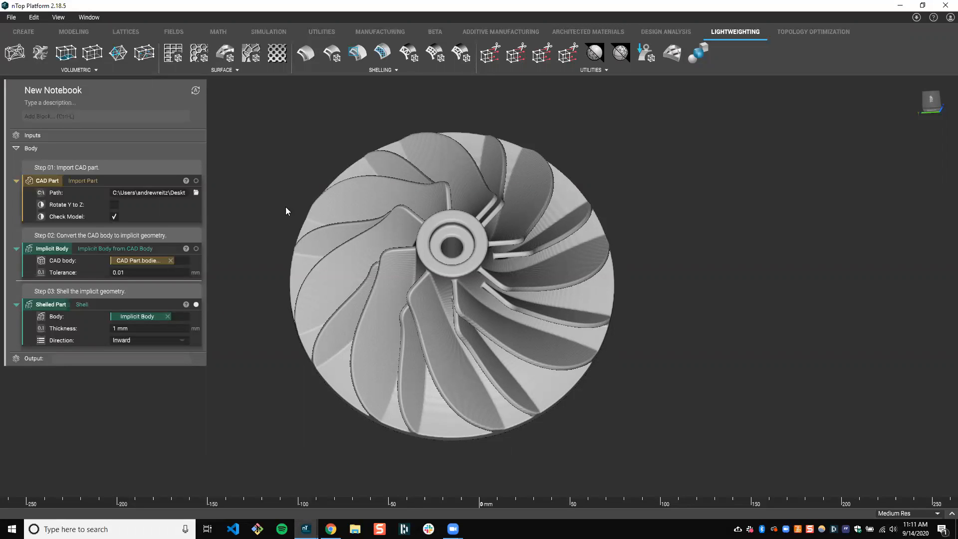
Read the Shell block's information for its input types and output type, and close it
left_click(81, 318)
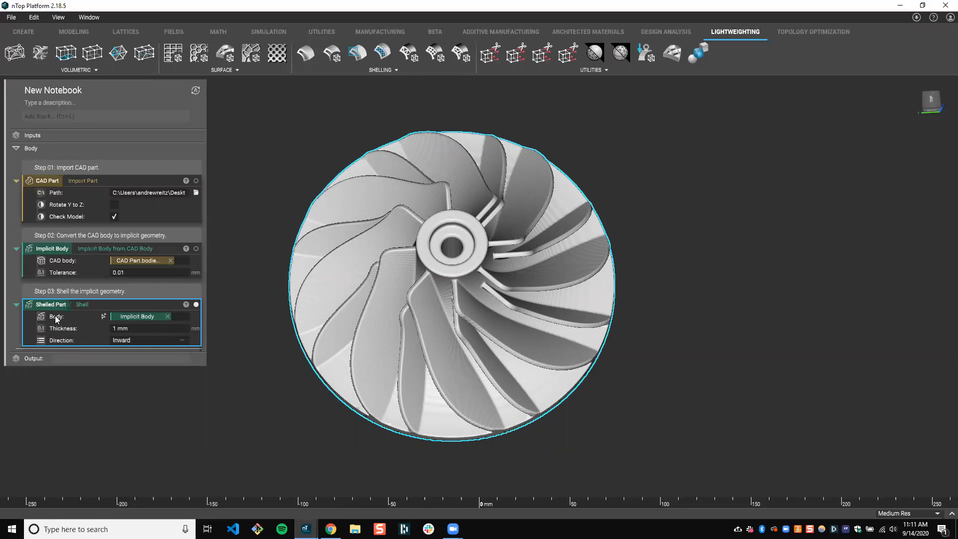
left_click(186, 304)
scroll(264, 399, "down", 1)
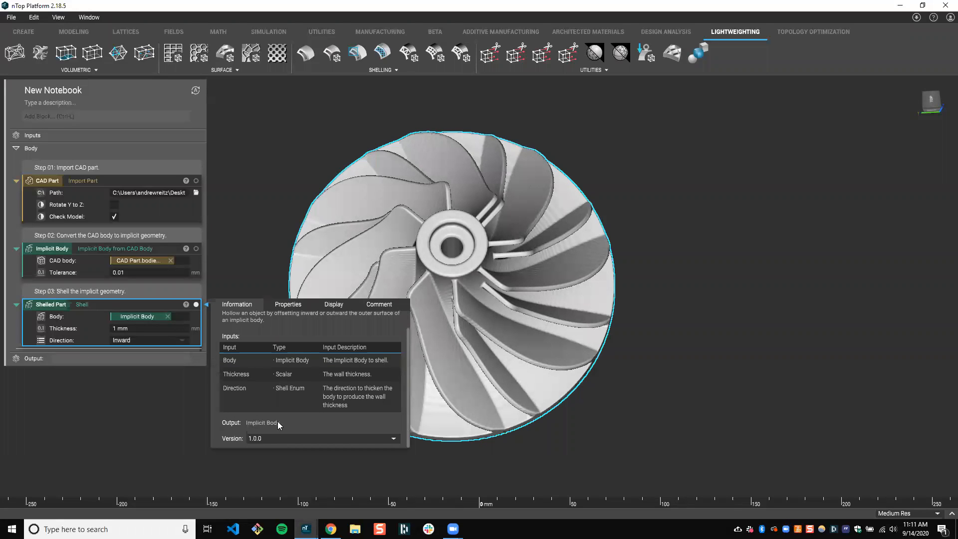
left_click(120, 446)
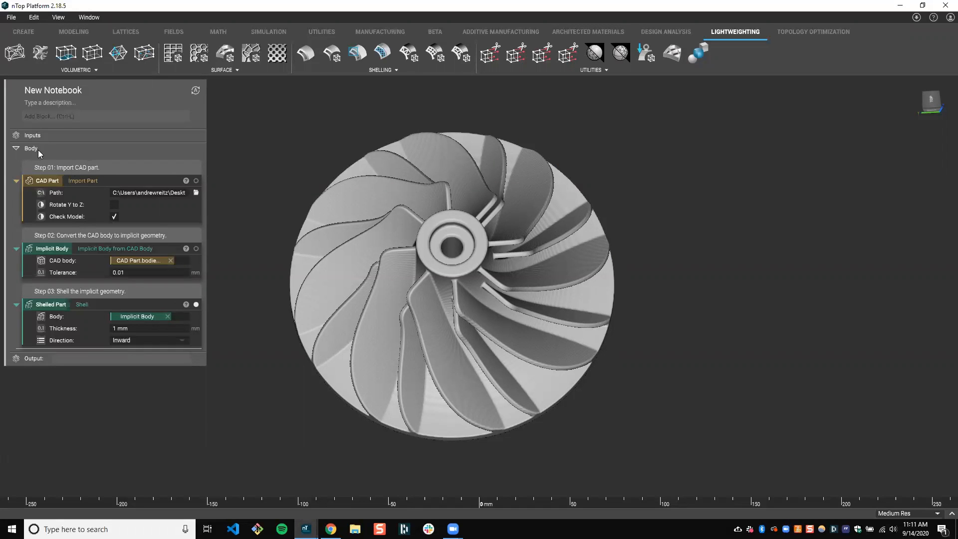
left_click(16, 148)
left_click(16, 148)
left_click(16, 148)
left_click(16, 149)
left_click(16, 148)
left_click(16, 149)
left_click(16, 148)
left_click(16, 148)
Set the Shelled Part block as the notebook's output
left_click(61, 357)
left_click_drag(82, 305, 101, 360)
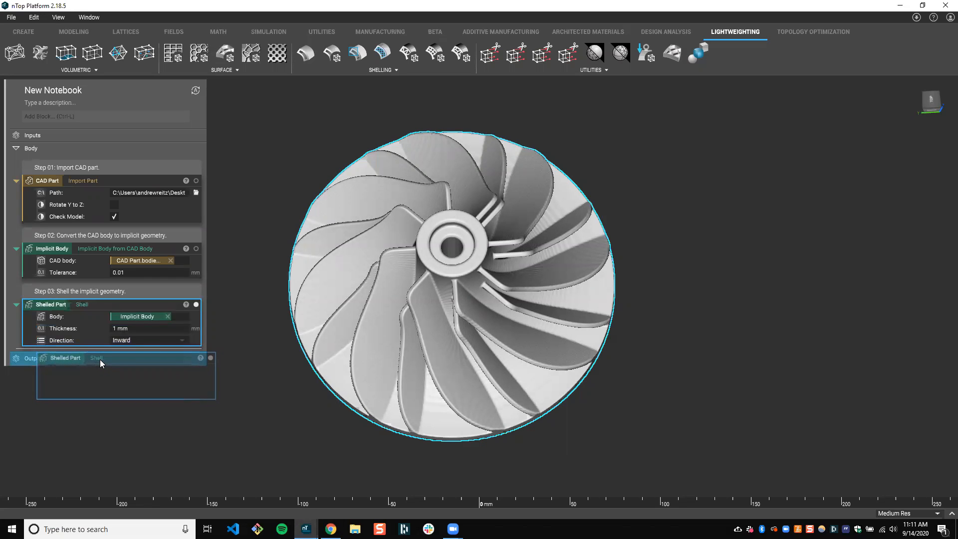
left_click_drag(100, 360, 131, 358)
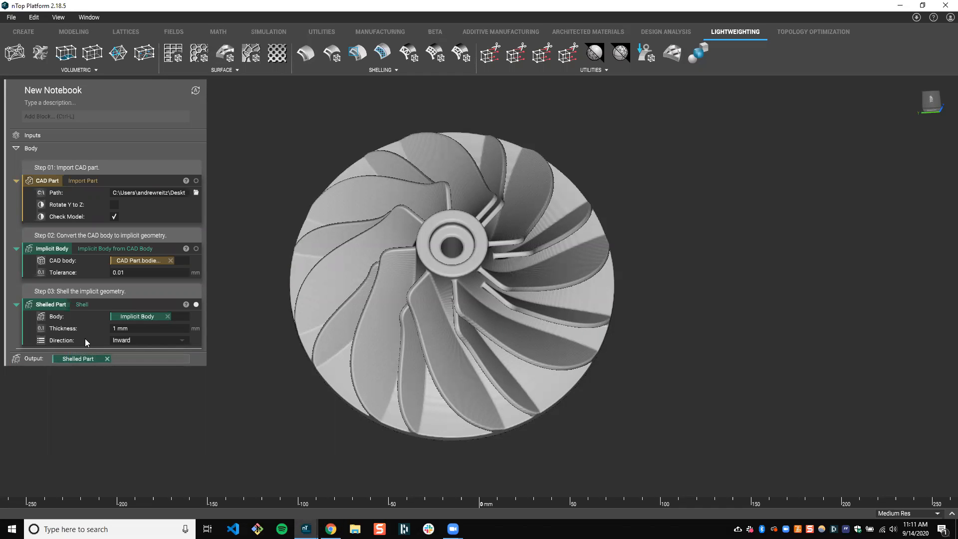
Turn the CAD Part block's Path input into a variable
left_click(88, 207)
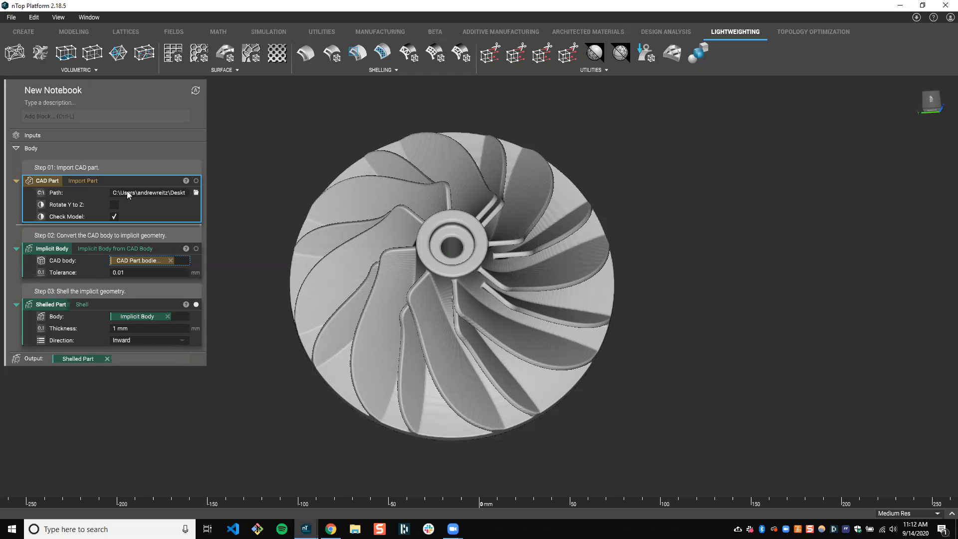
right_click(59, 193)
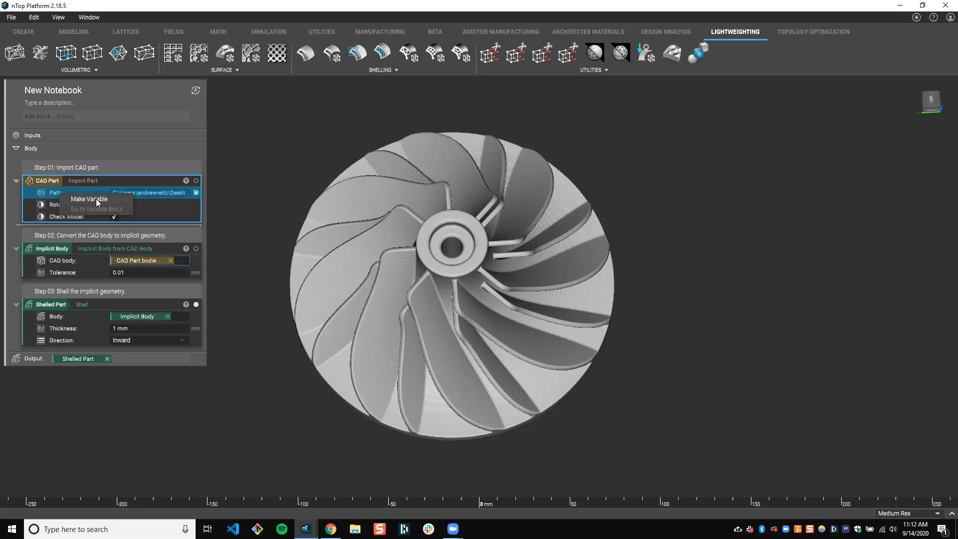
left_click(117, 200)
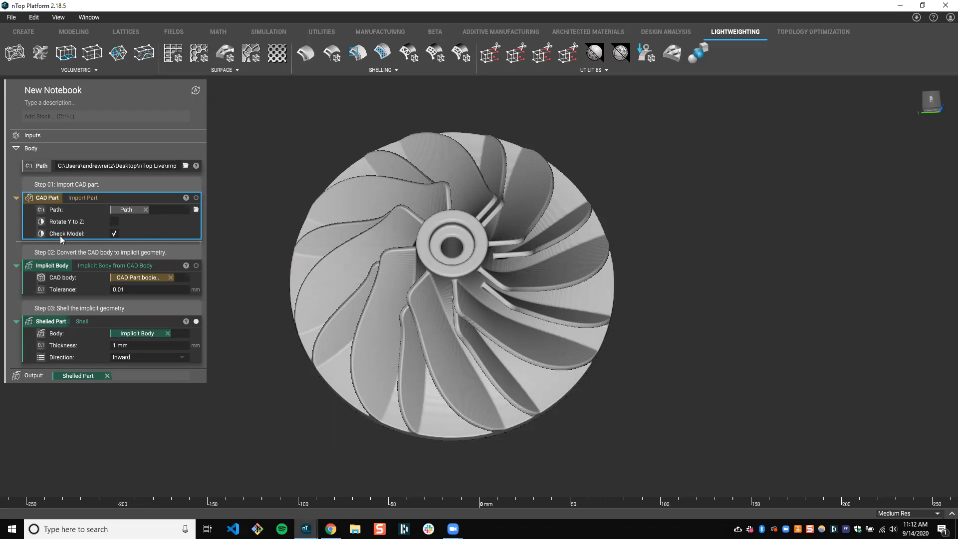
Turn the Shelled Part block's Thickness input into a variable and review the Direction options without changing them
left_click(74, 291)
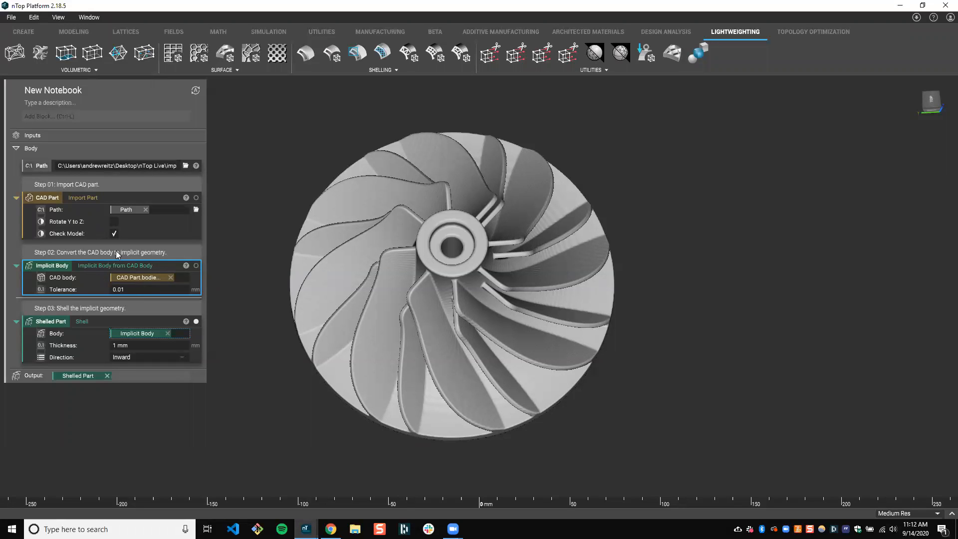
left_click(62, 335)
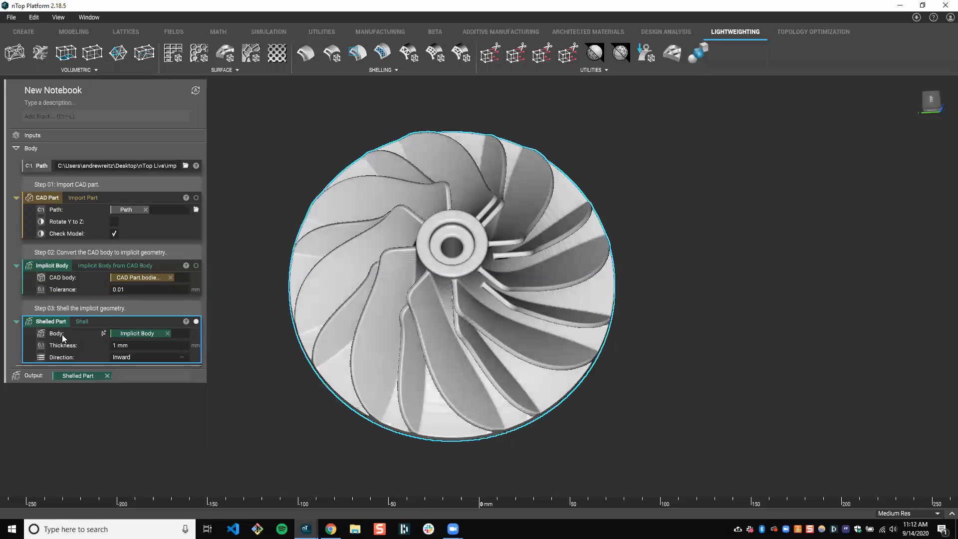
left_click(89, 271)
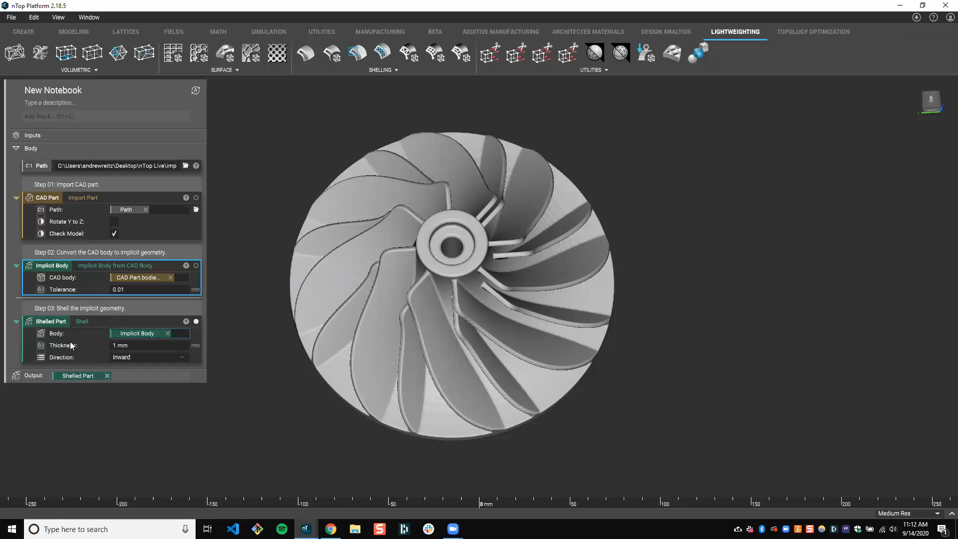
left_click(114, 344)
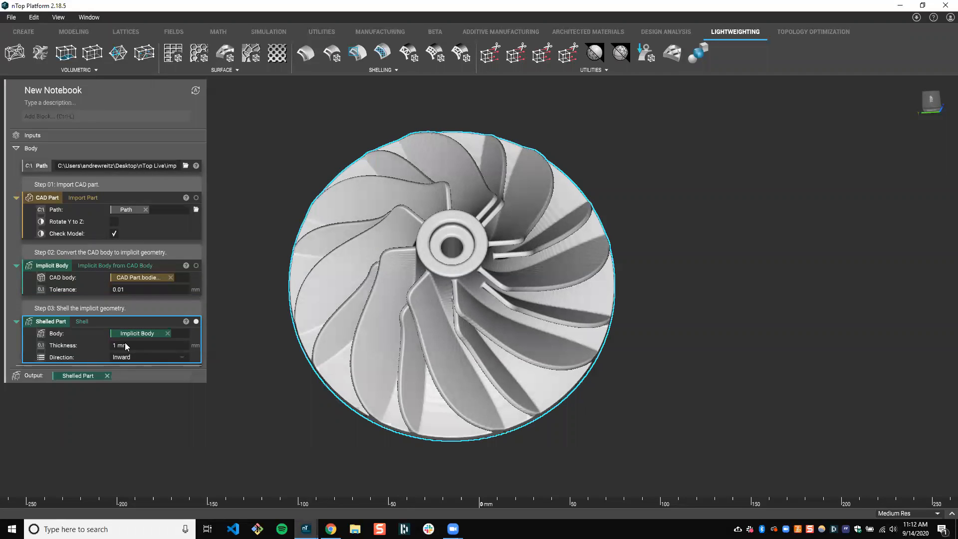
right_click(72, 349)
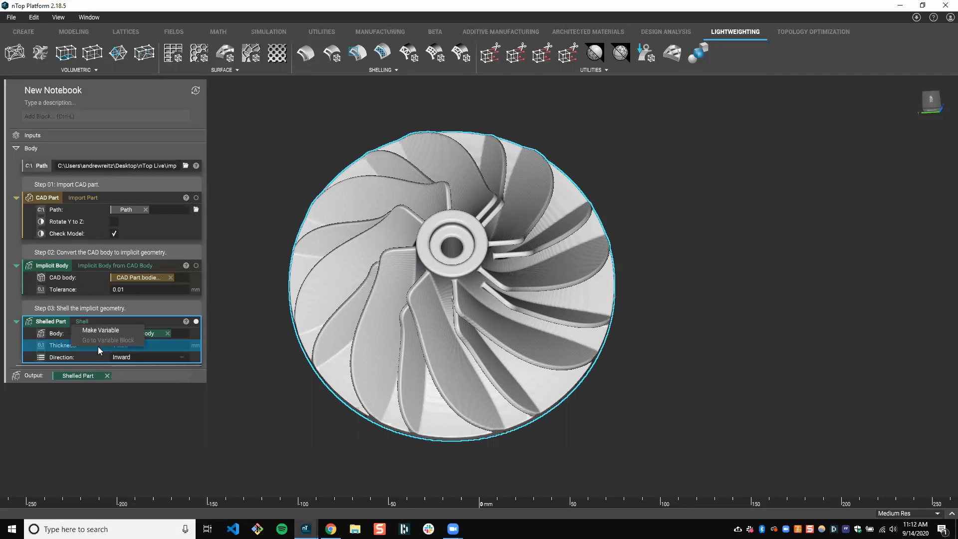
left_click(100, 331)
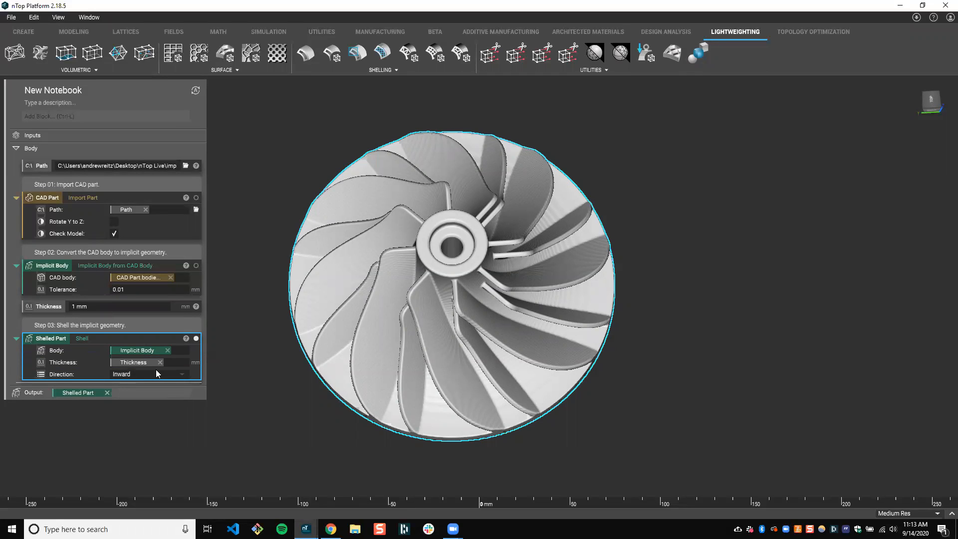
left_click(181, 375)
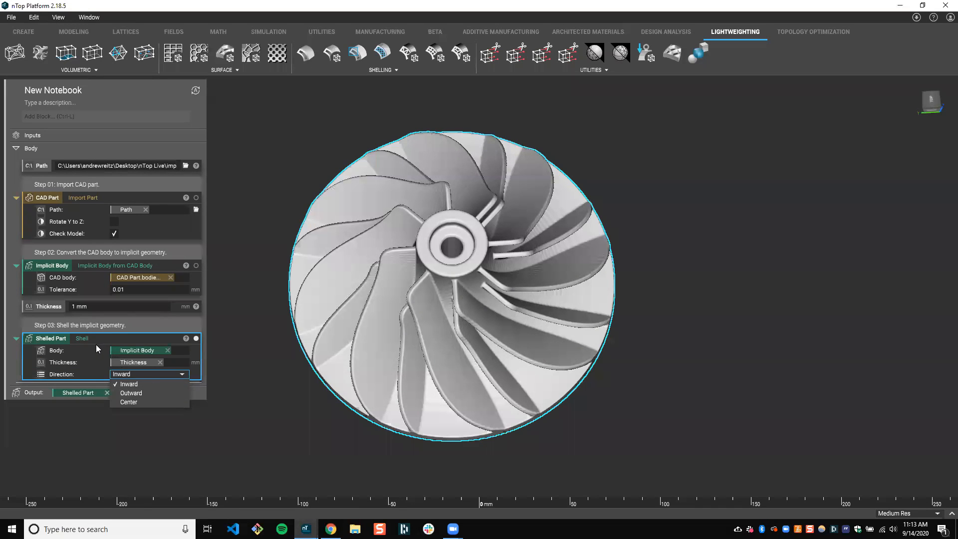
key("Escape")
Move the Path variable from the notebook body into the Inputs section
left_click(44, 308)
left_click(35, 167)
left_click(52, 310)
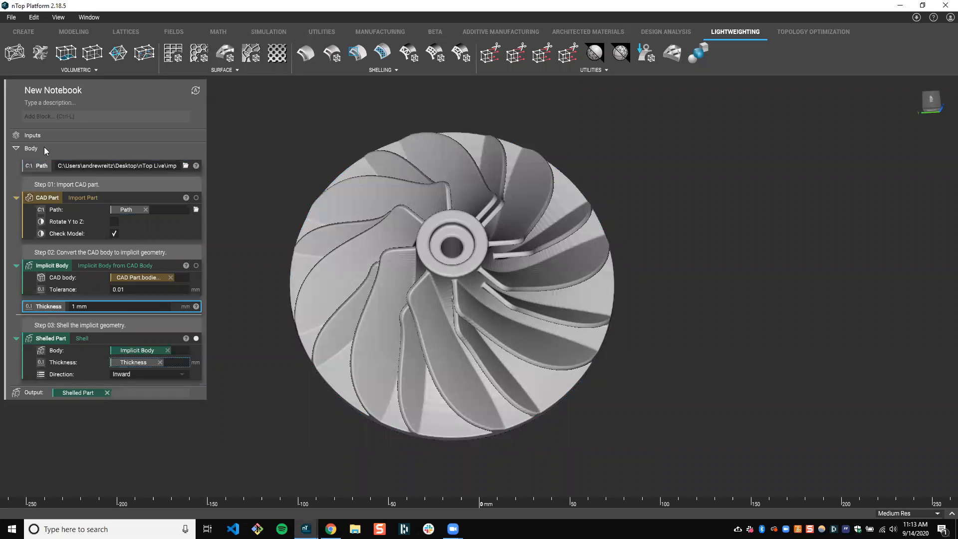
left_click_drag(43, 167, 47, 139)
left_click(267, 146)
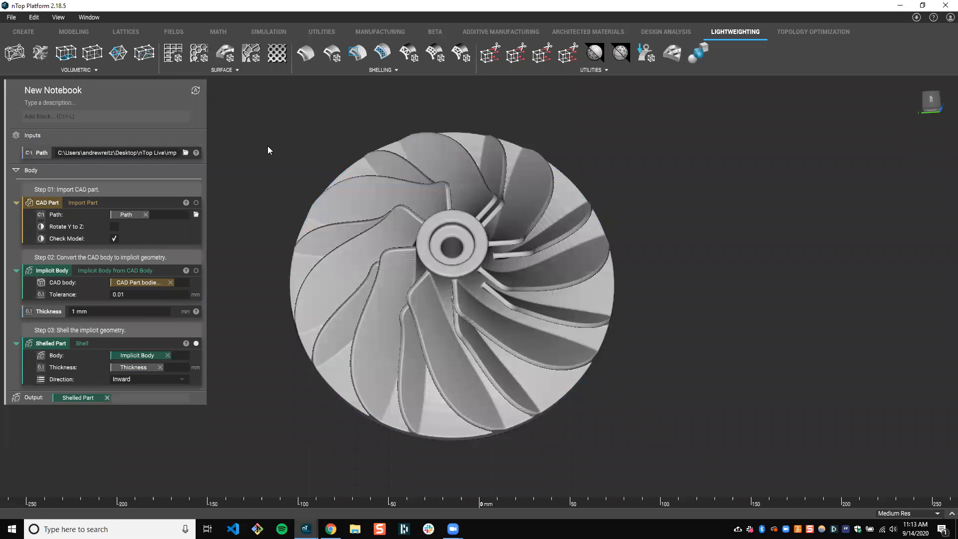
Make the Thickness variable a model input of the notebook
left_click(49, 313)
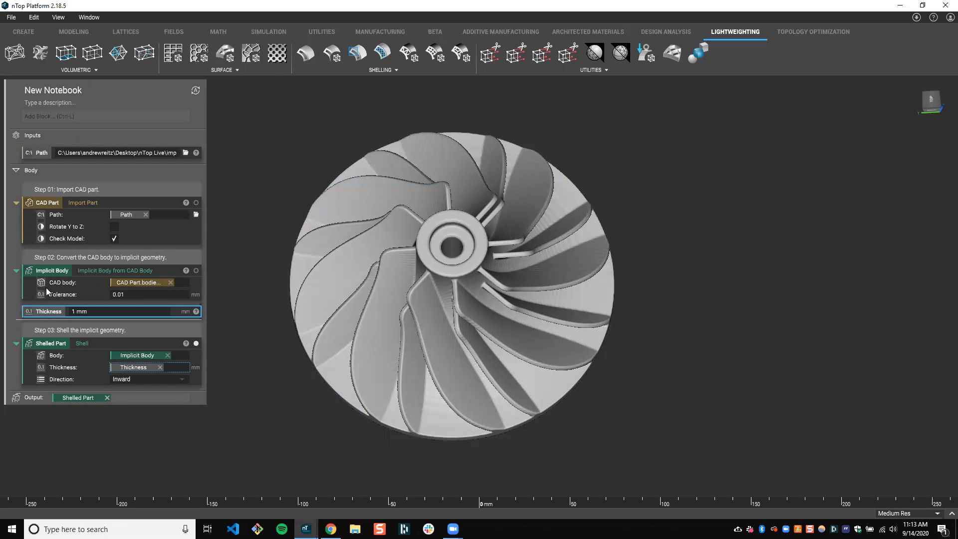
right_click(57, 313)
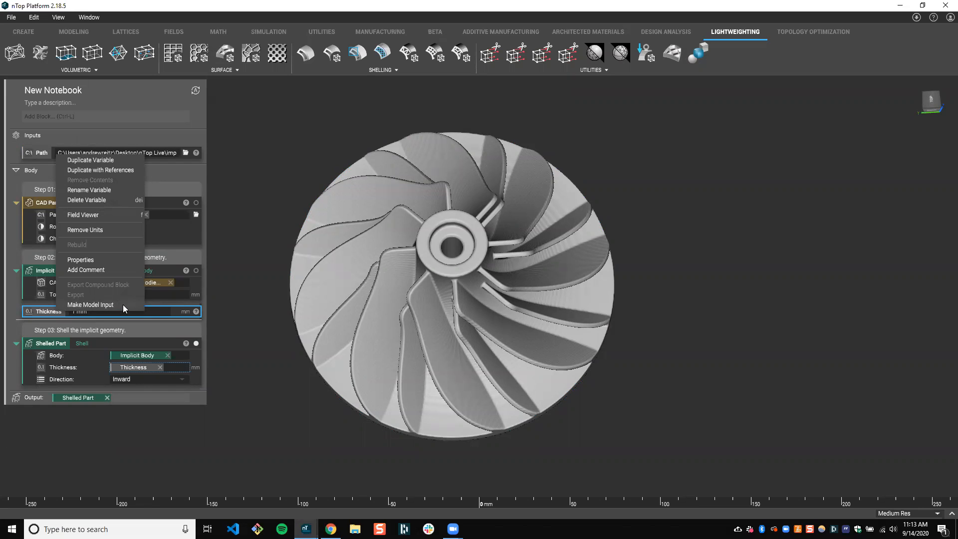
left_click(136, 305)
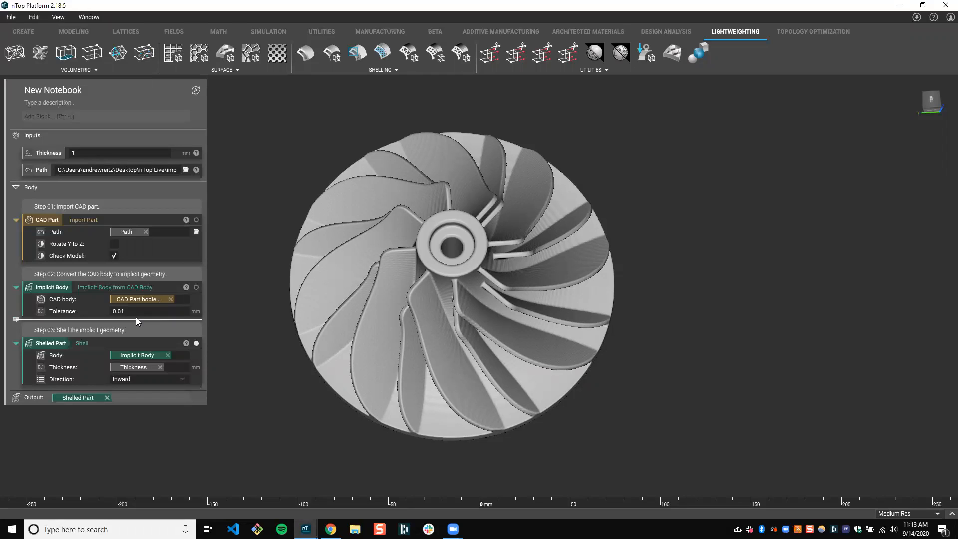
Rename the notebook as "Shell CAD Body"
left_click(61, 90)
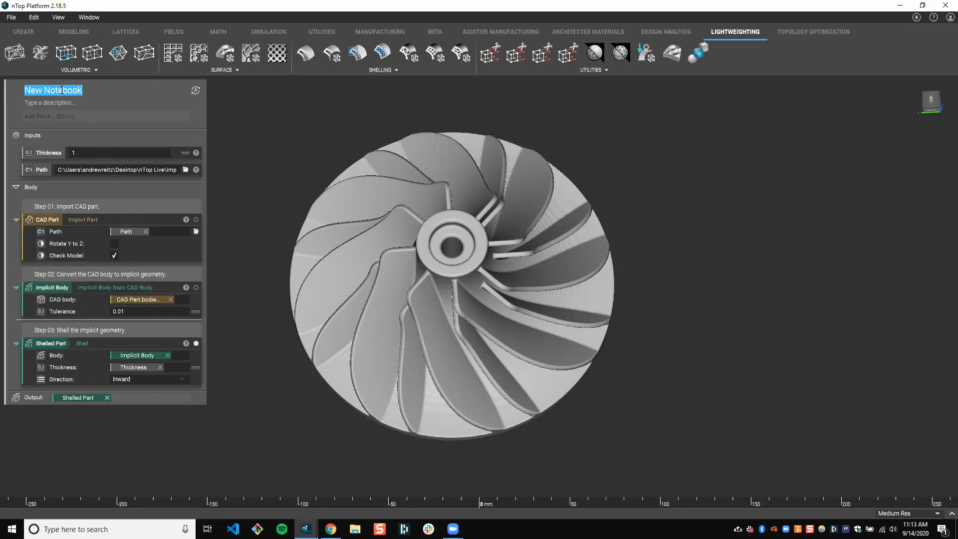
type("Shell CAD Body")
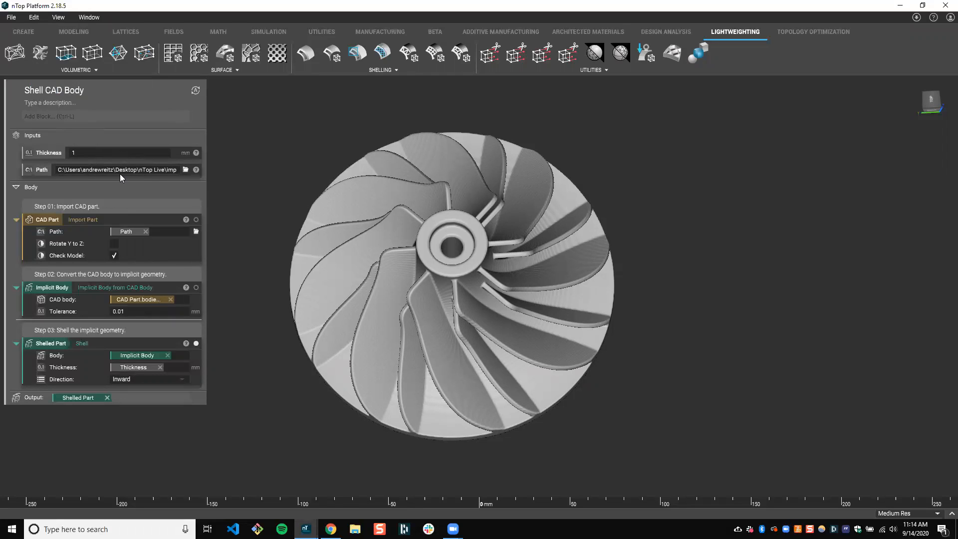
Reorder the notebook inputs so that Path comes before Thickness
left_click(43, 154)
left_click(41, 170)
left_click(44, 151)
left_click(45, 170)
left_click(49, 152)
double_click(44, 152)
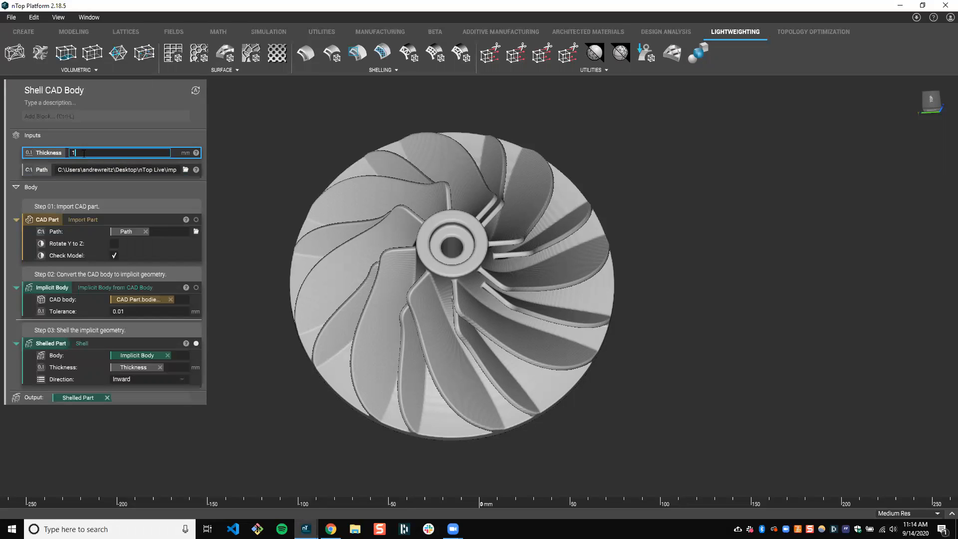
left_click(44, 170)
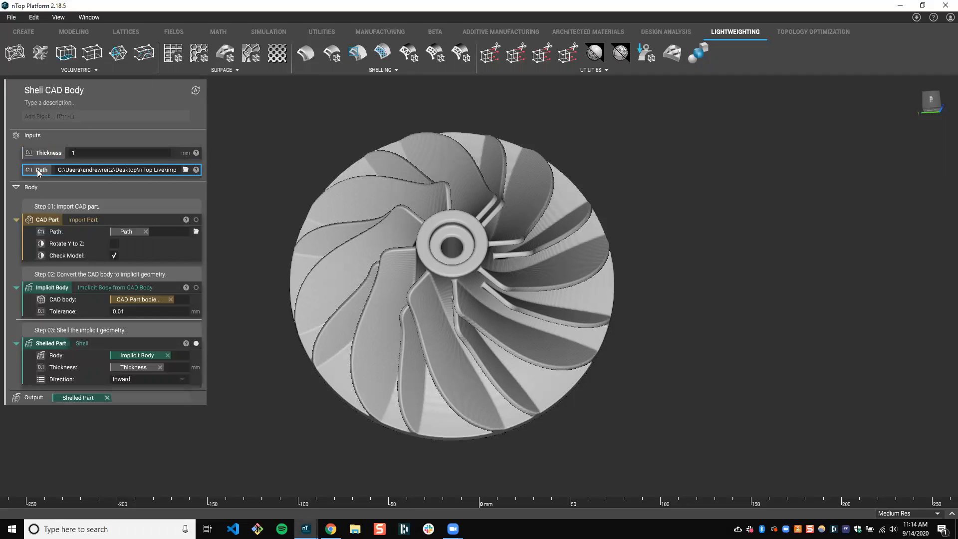
left_click_drag(44, 172, 49, 145)
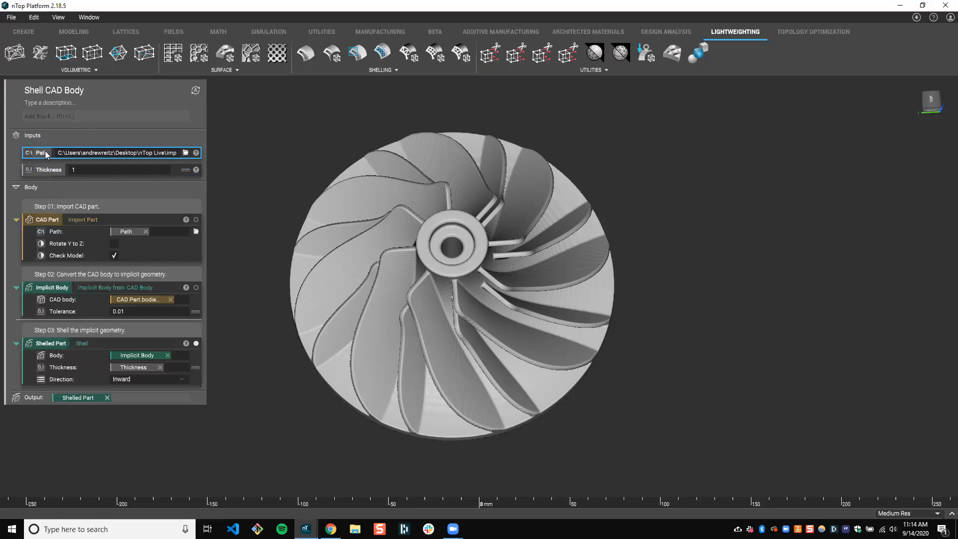
Clear the file path from the Path input, keeping the Thickness input at 1 mm
left_click(72, 151)
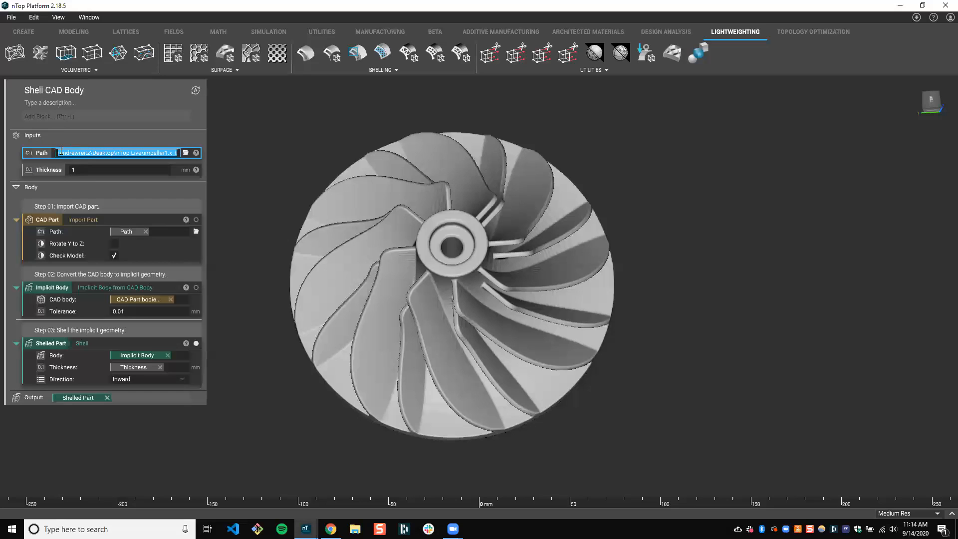
double_click(98, 154)
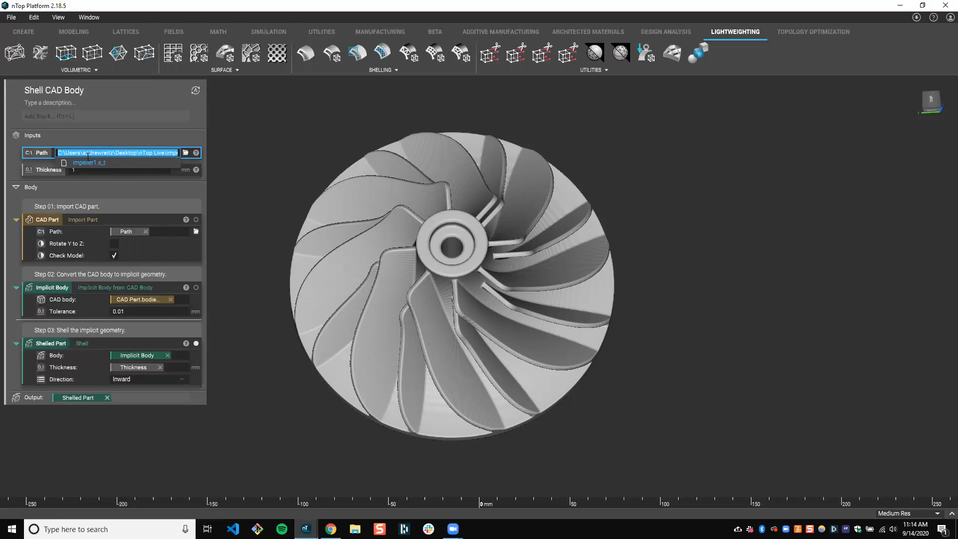
key("BackSpace")
left_click(268, 138)
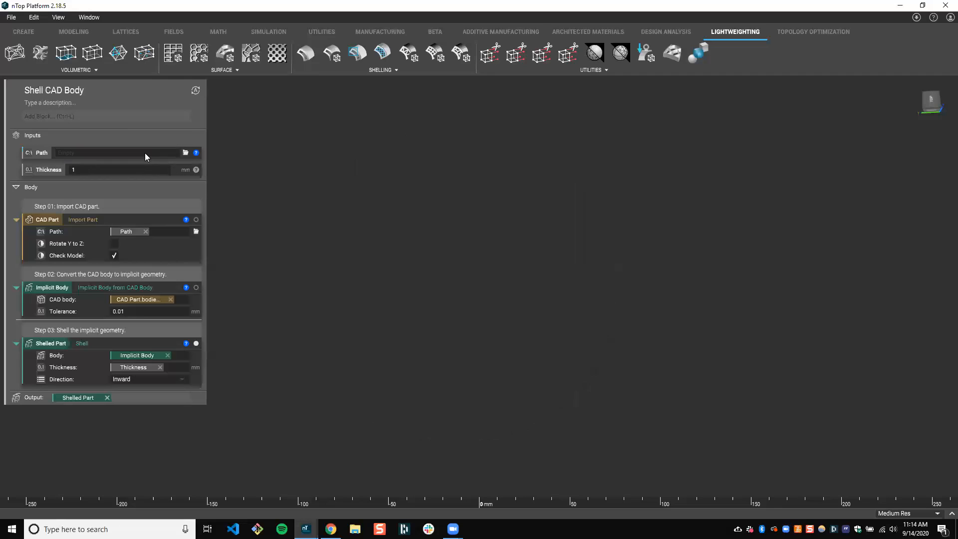
left_click(44, 173)
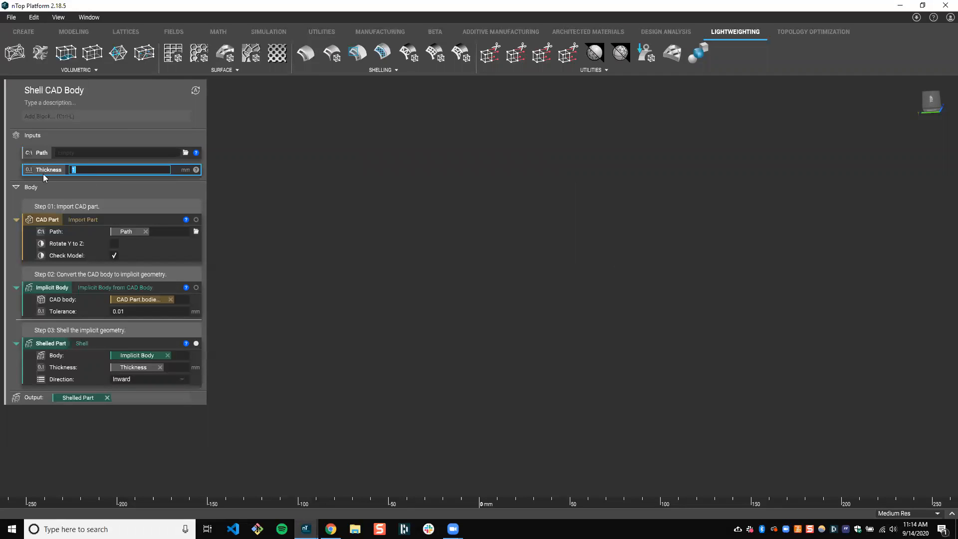
left_click(213, 177)
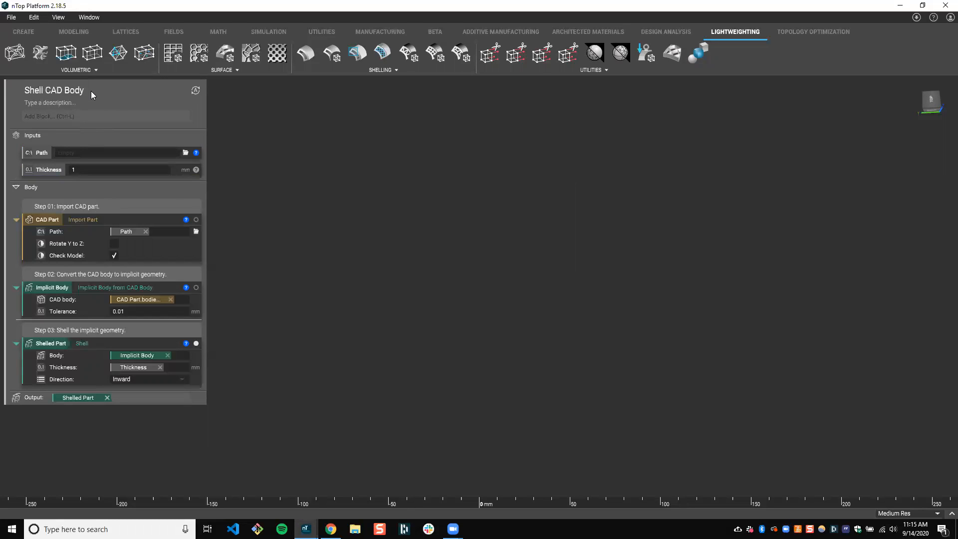
Save the notebook as Shell CAD Body.ntop in the Live Demo folder, replacing the existing file
left_click(9, 20)
left_click(37, 58)
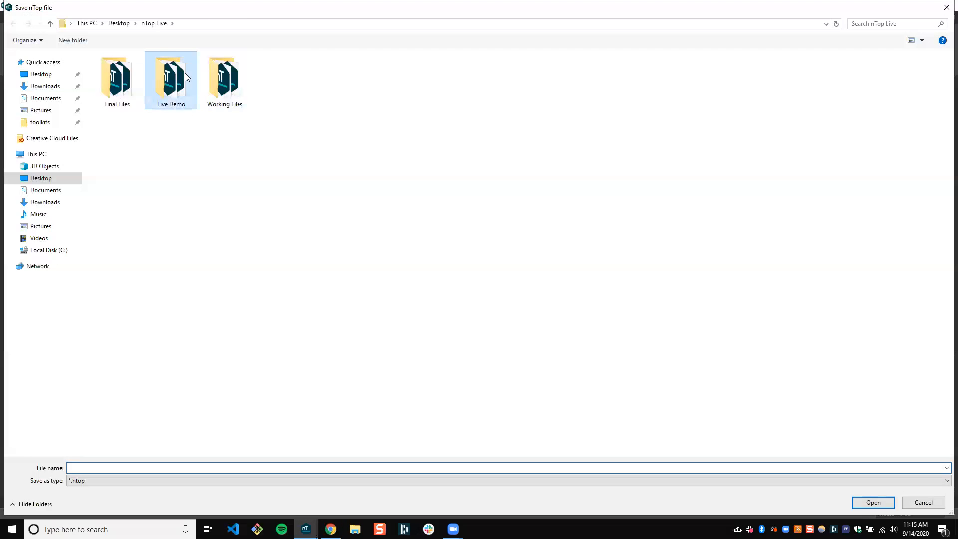
double_click(185, 73)
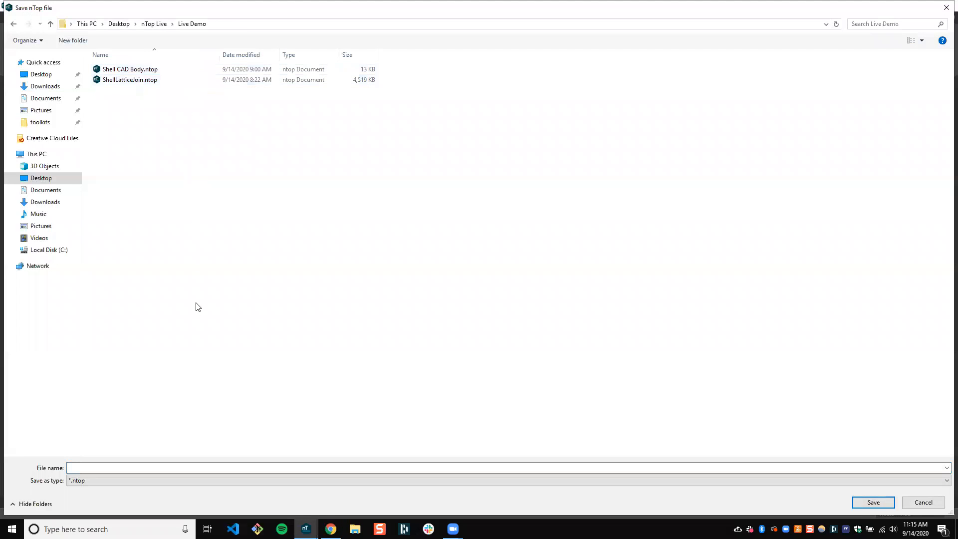
left_click(126, 74)
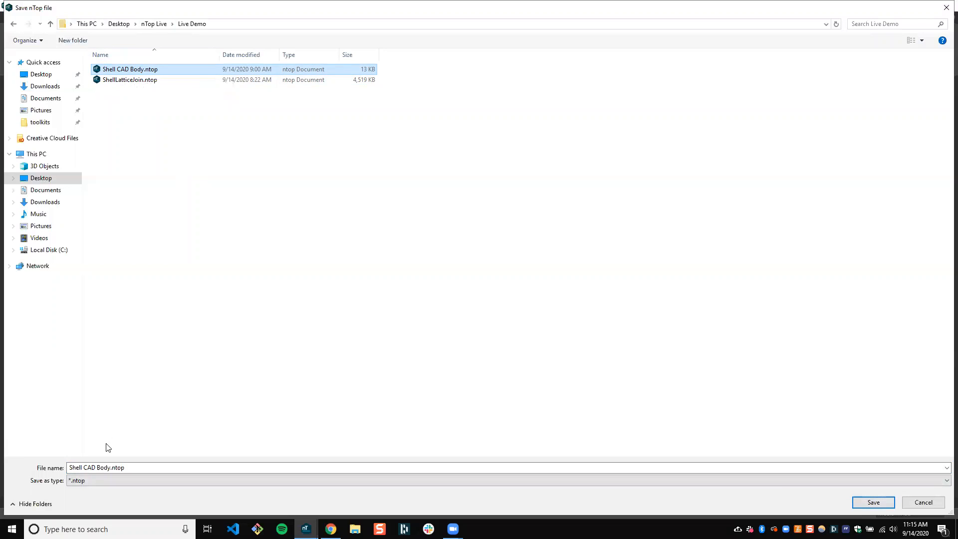
left_click(874, 502)
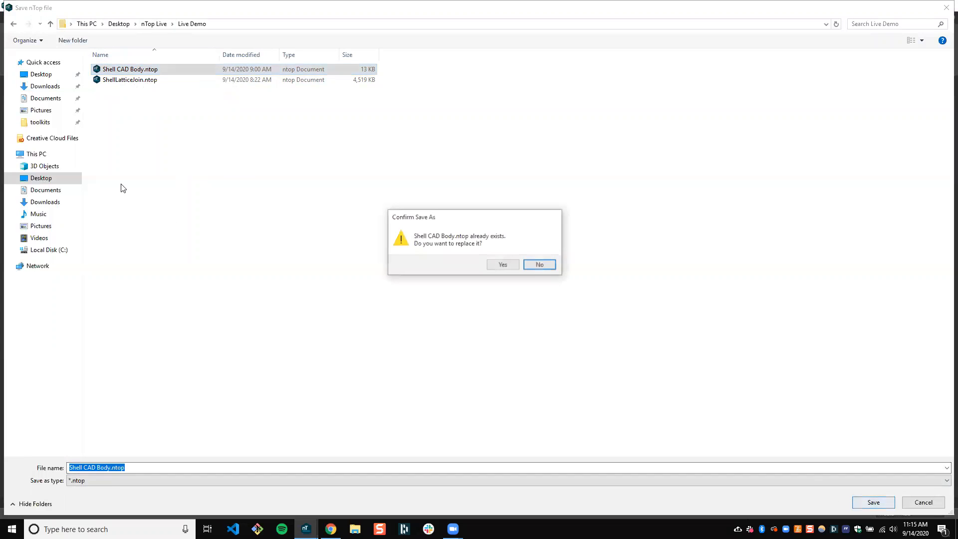
left_click(503, 265)
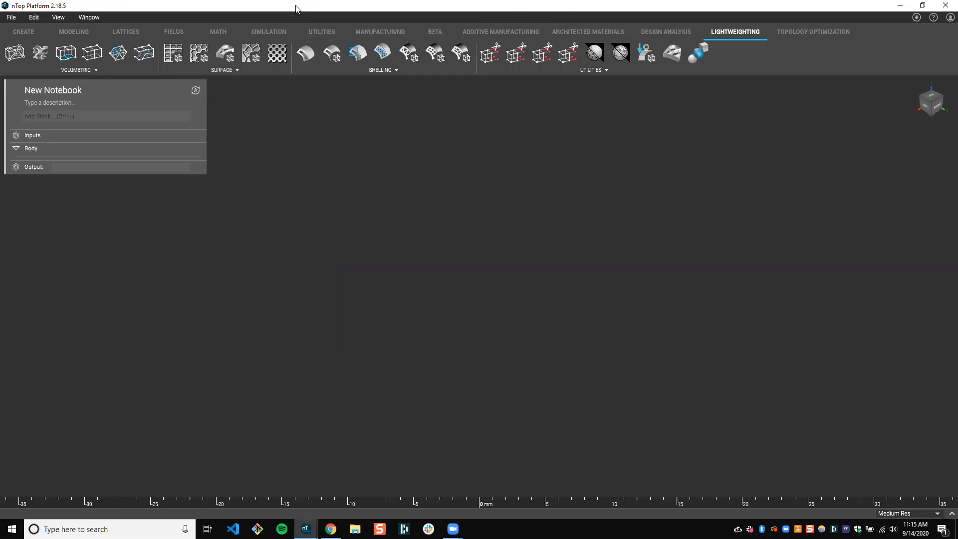
Arrange the new notebook window side by side with the Shell CAD Body notebook window
key("super+Right")
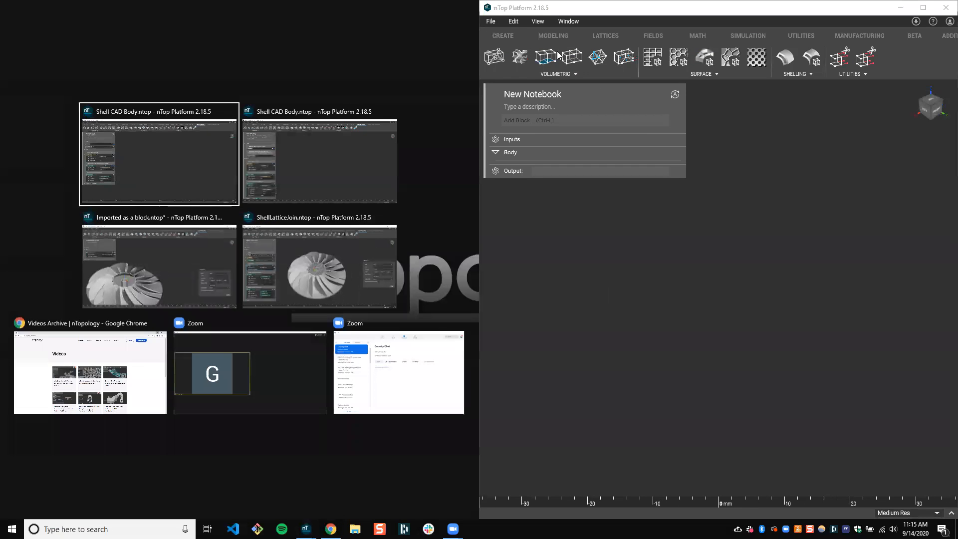
left_click(494, 21)
left_click(495, 21)
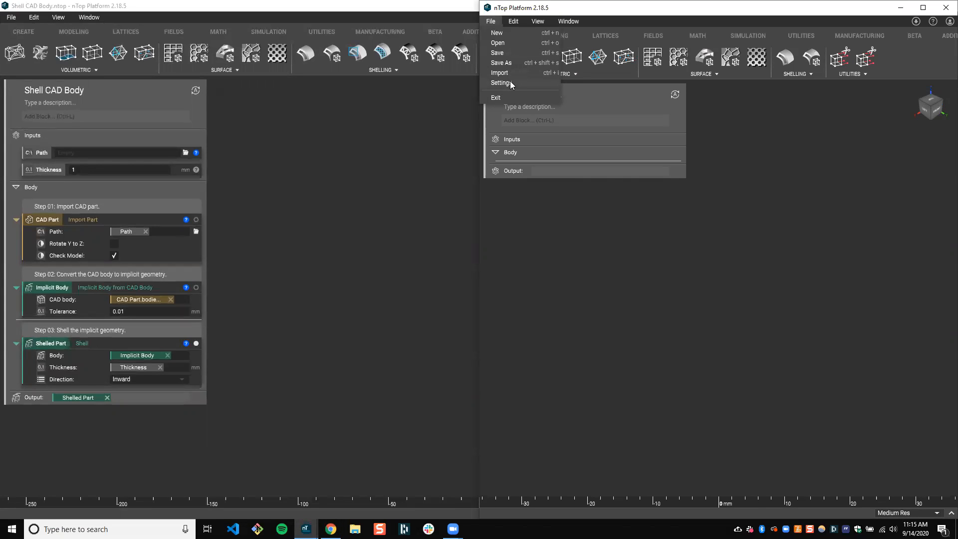
left_click(495, 15)
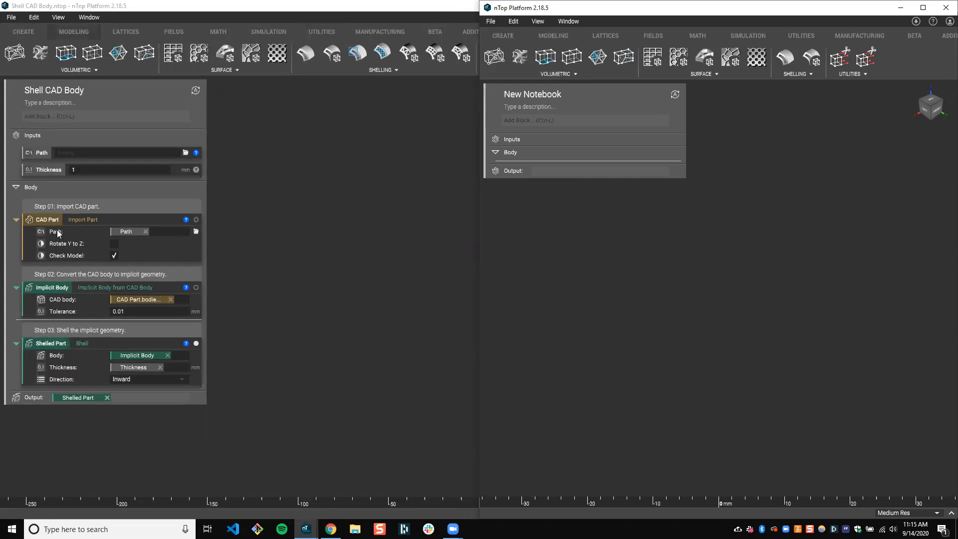
Import Shell CAD Body.ntop from the Live Demo folder into the new notebook
left_click(495, 22)
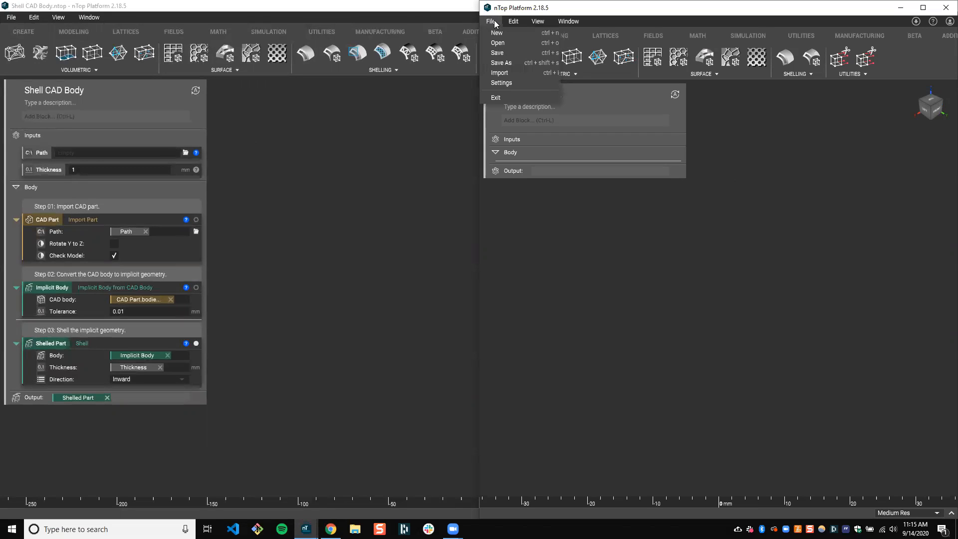
left_click(507, 73)
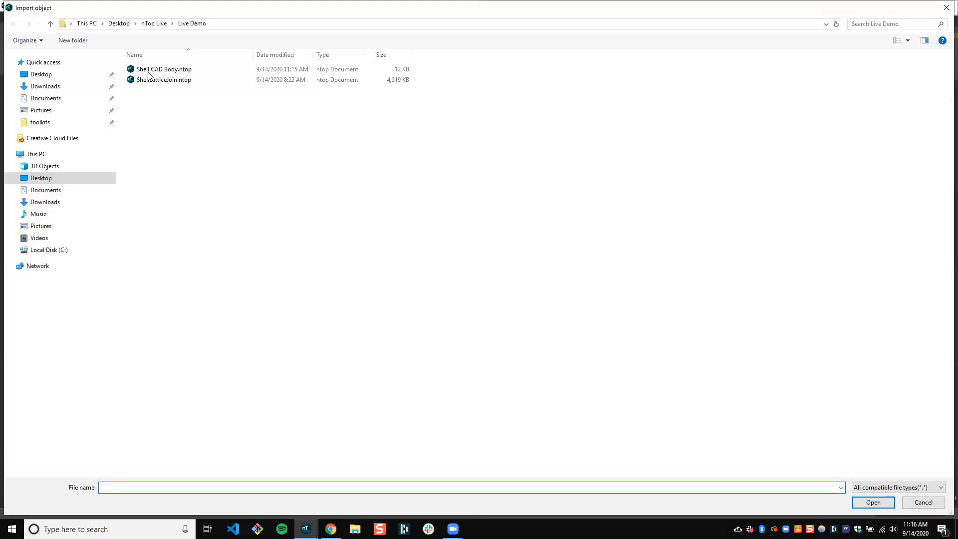
left_click(172, 70)
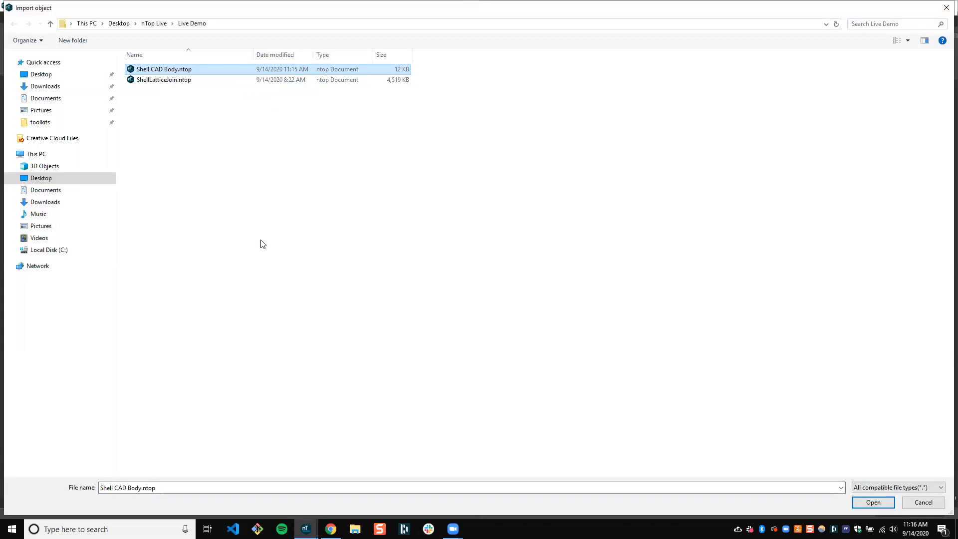
key("Return")
Find the imported Shell CAD Body block by searching "shell cad" and add it to the new notebook's body
left_click(553, 121)
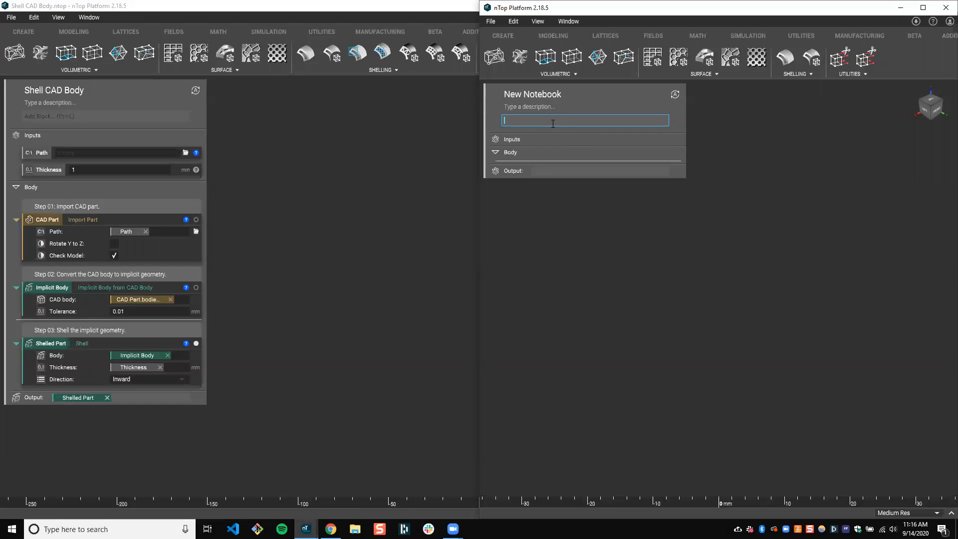
type("shell cad")
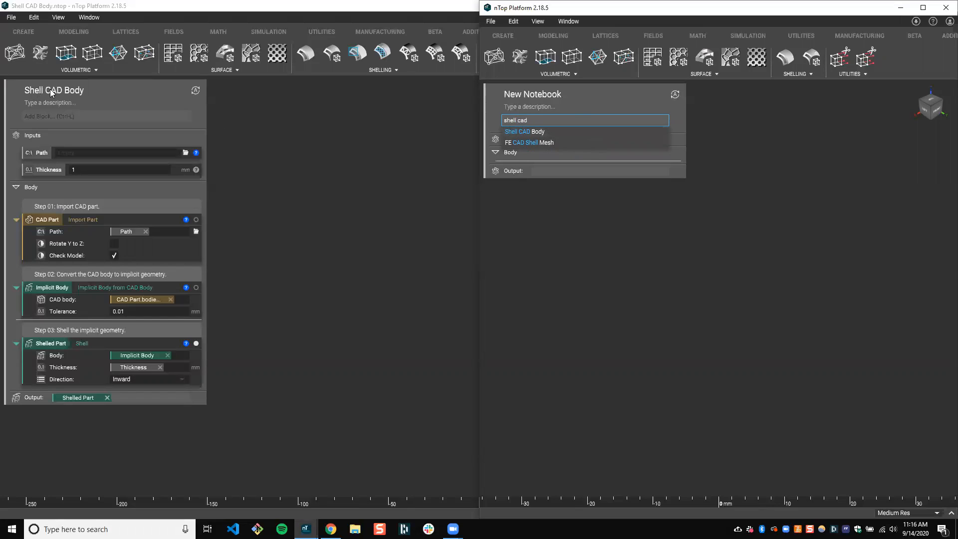
left_click(543, 132)
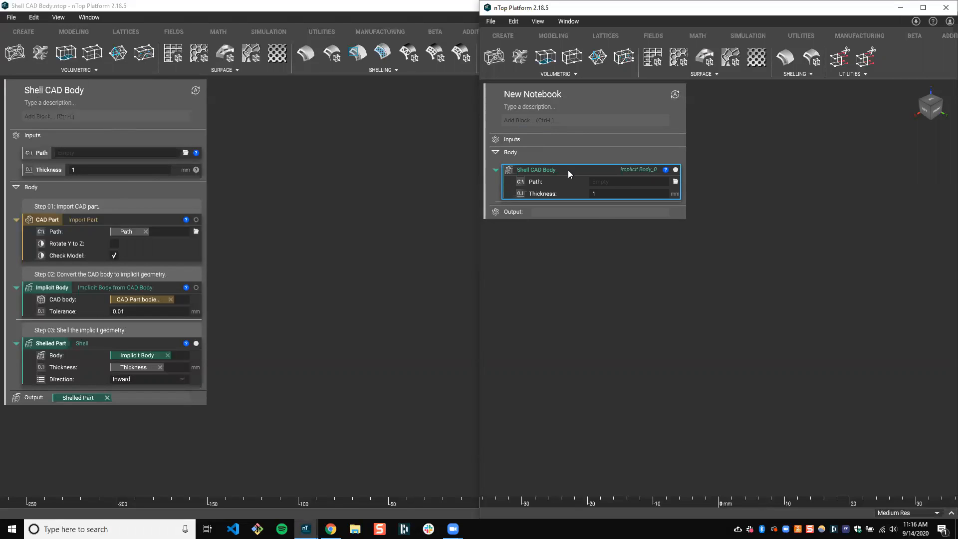
left_click(490, 21)
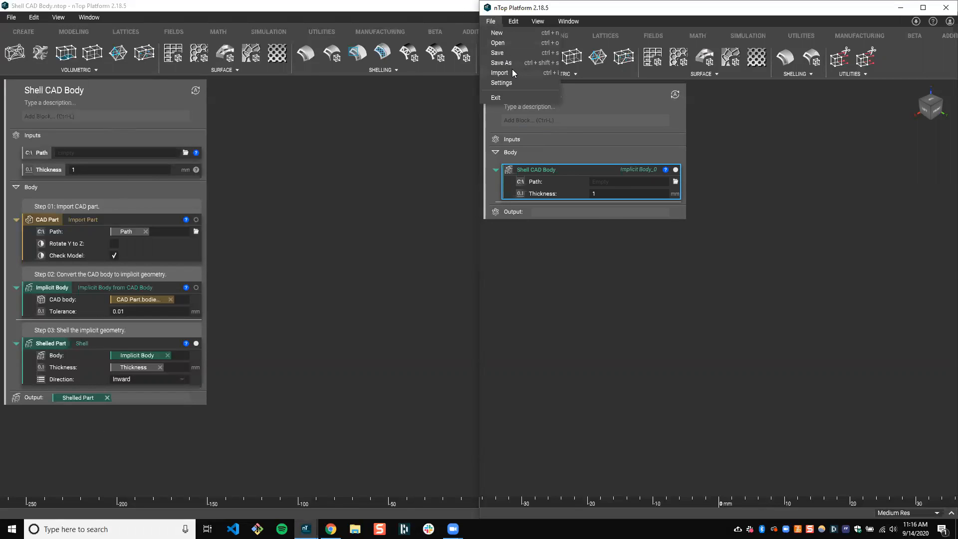
left_click(550, 171)
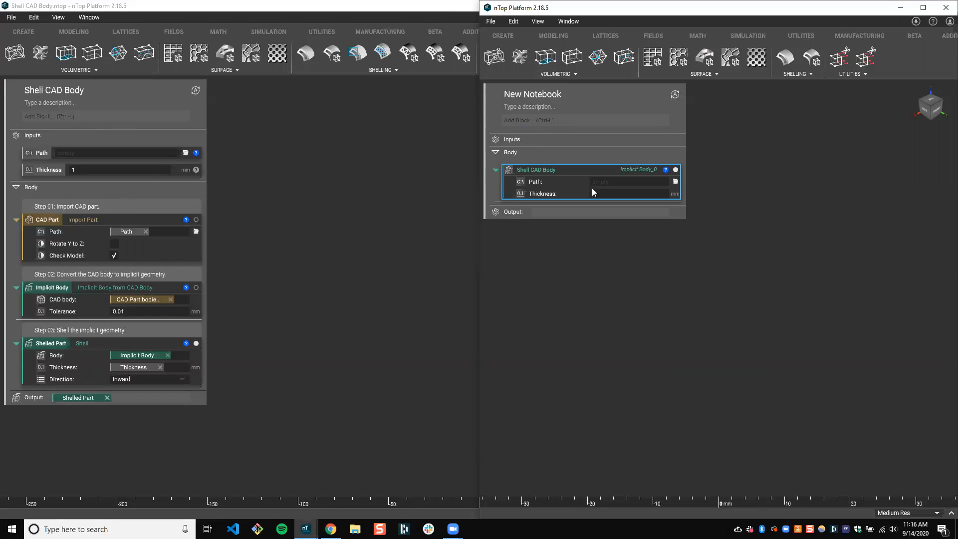
Examine the Path and Thickness inputs and the output of the original Shell CAD Body notebook against the imported block
left_click(41, 153)
left_click(41, 169)
left_click(41, 153)
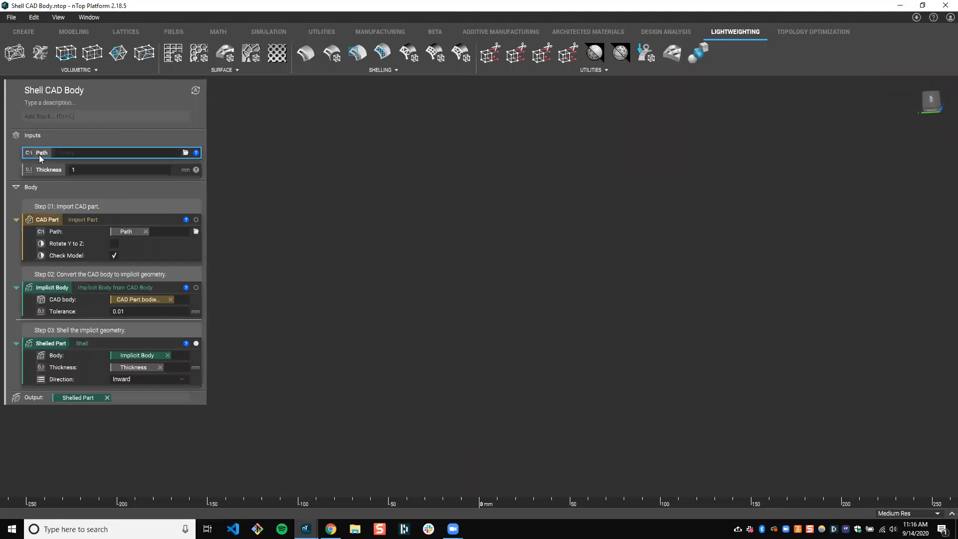
left_click(42, 168)
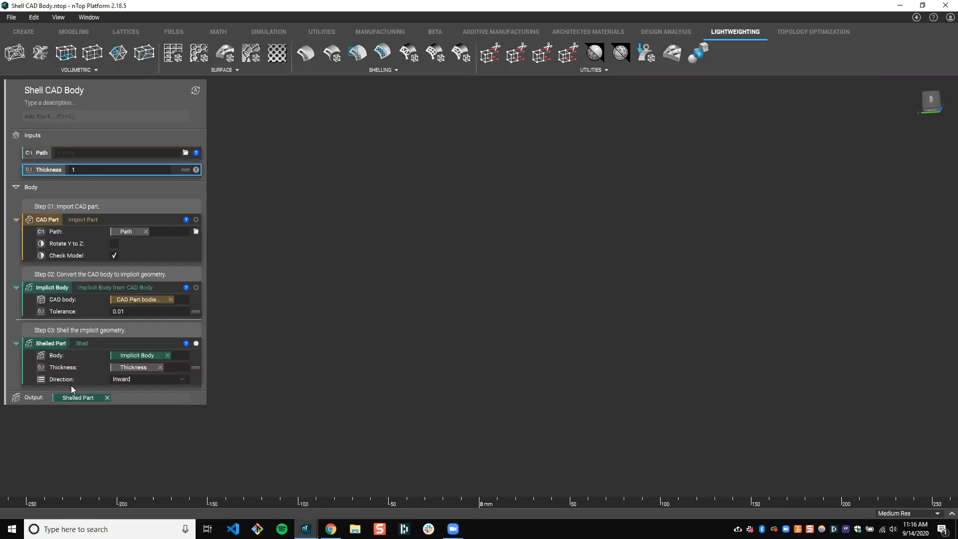
left_click(119, 398)
left_click(45, 151)
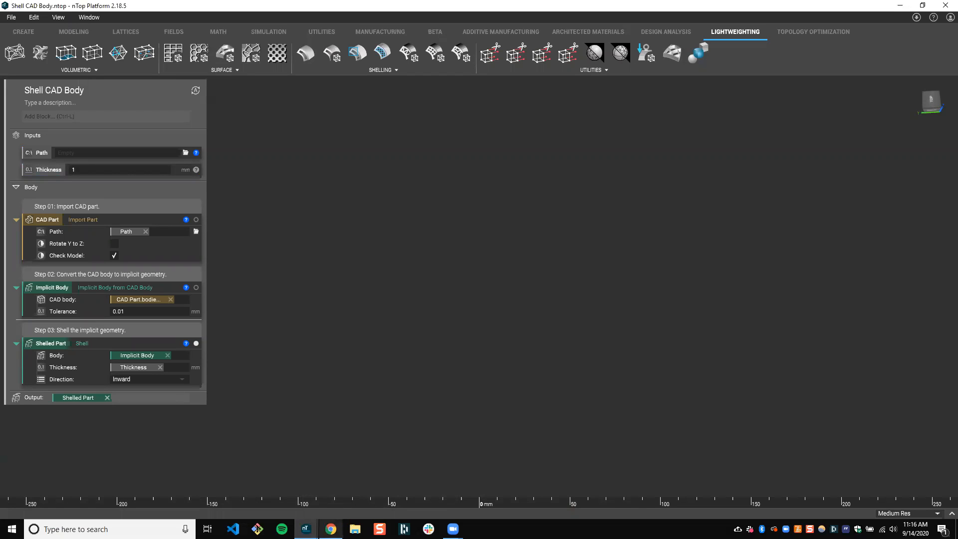
mouse_move(306, 529)
left_click(579, 505)
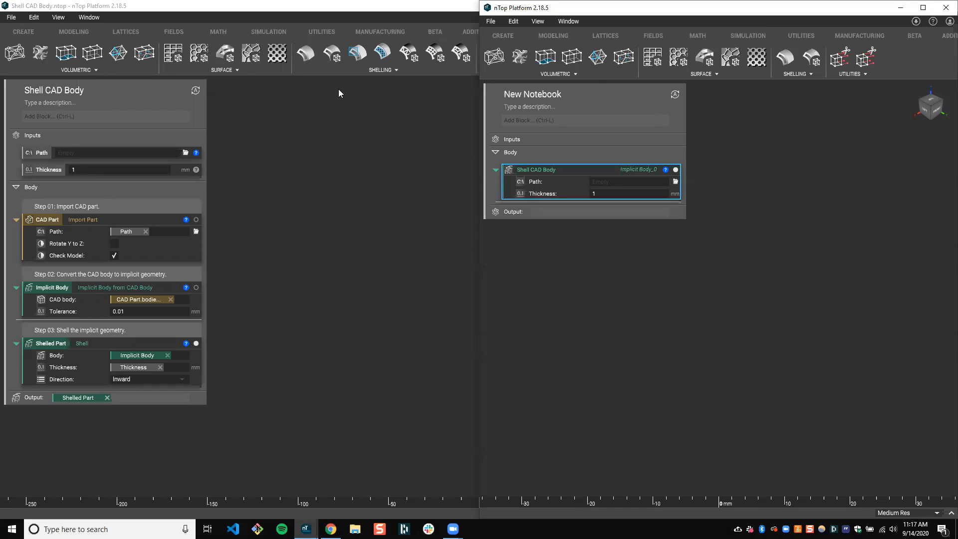
Check the original notebook's title and view the imported Shell CAD Body block's information, including its inputs, output and version
double_click(65, 92)
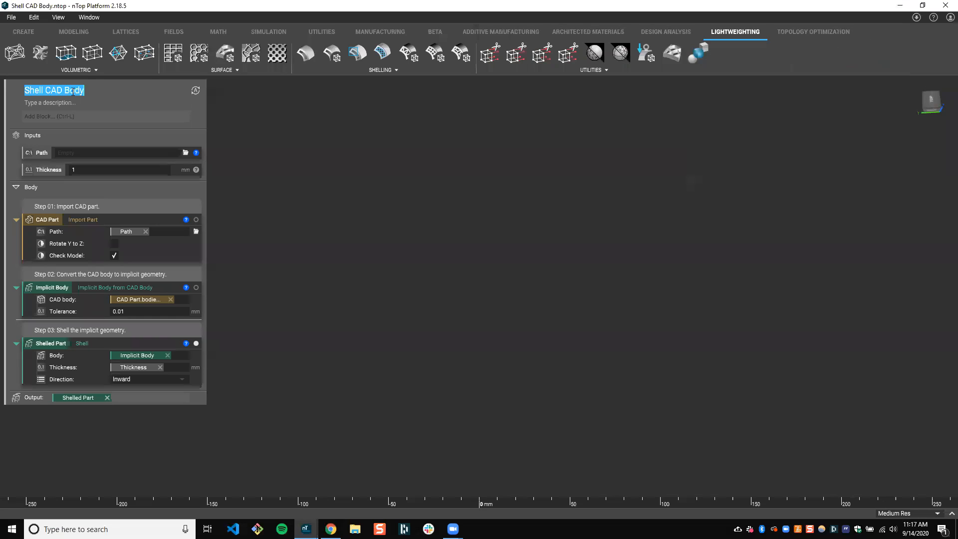
left_click(231, 128)
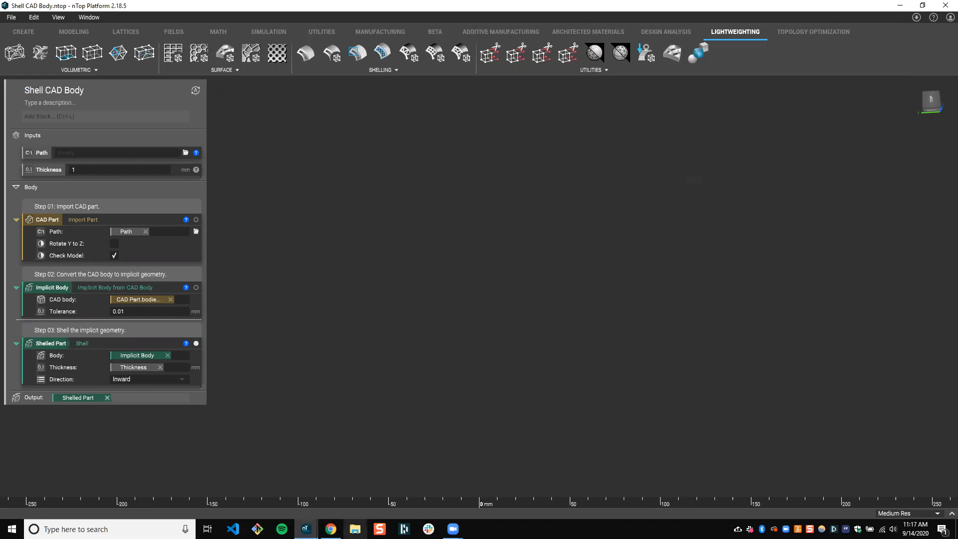
mouse_move(307, 529)
left_click(585, 493)
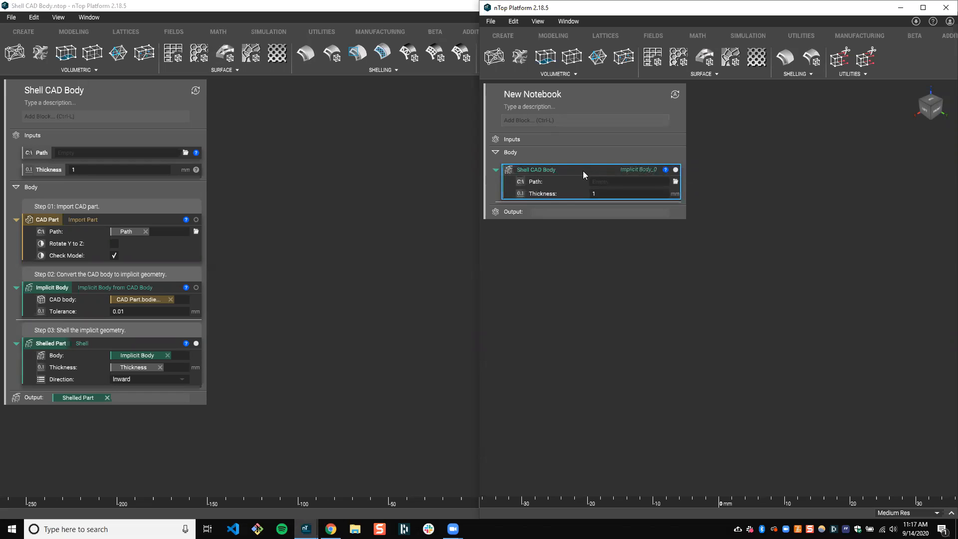
left_click(666, 170)
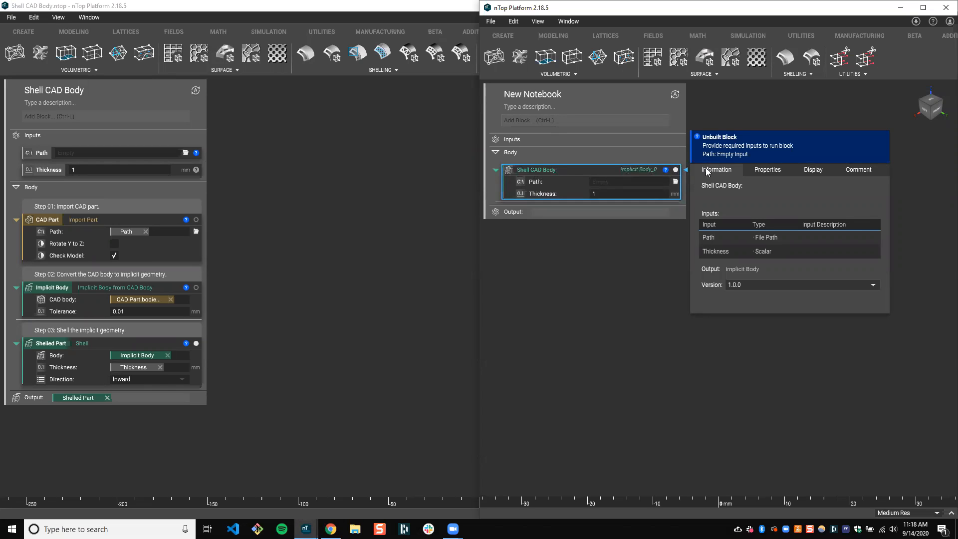
left_click(712, 185)
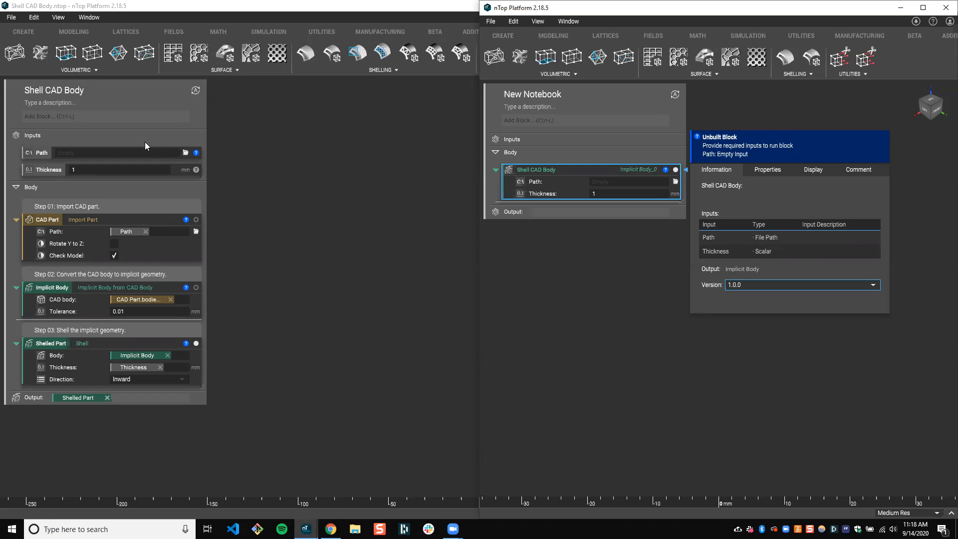
Rename the Path input of the original Shell CAD Body notebook as "Part Path"
left_click(31, 152)
left_click(41, 152)
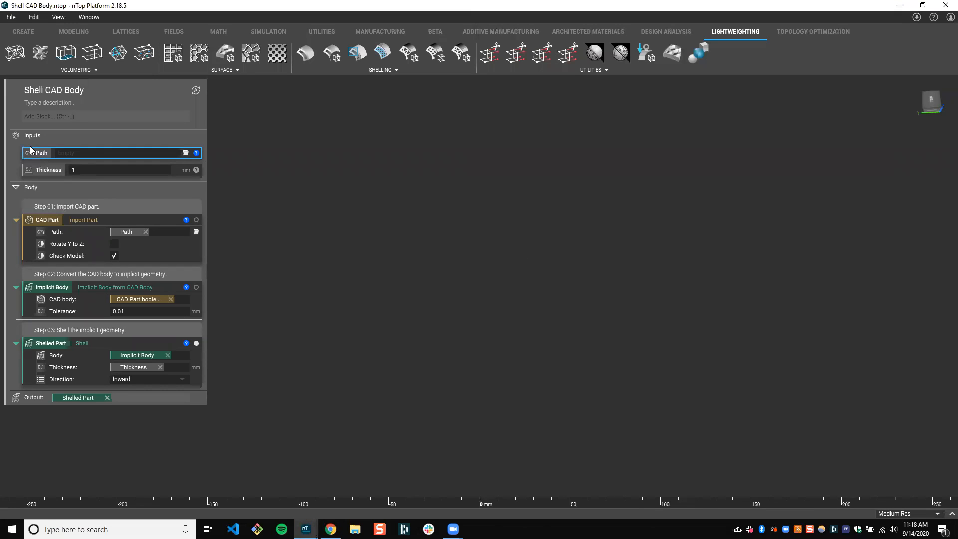
double_click(41, 152)
type("Input Par")
type("th")
key("Return")
Rename the Thickness input of the Shell CAD Body notebook as "Body Thickness"
left_click(51, 170)
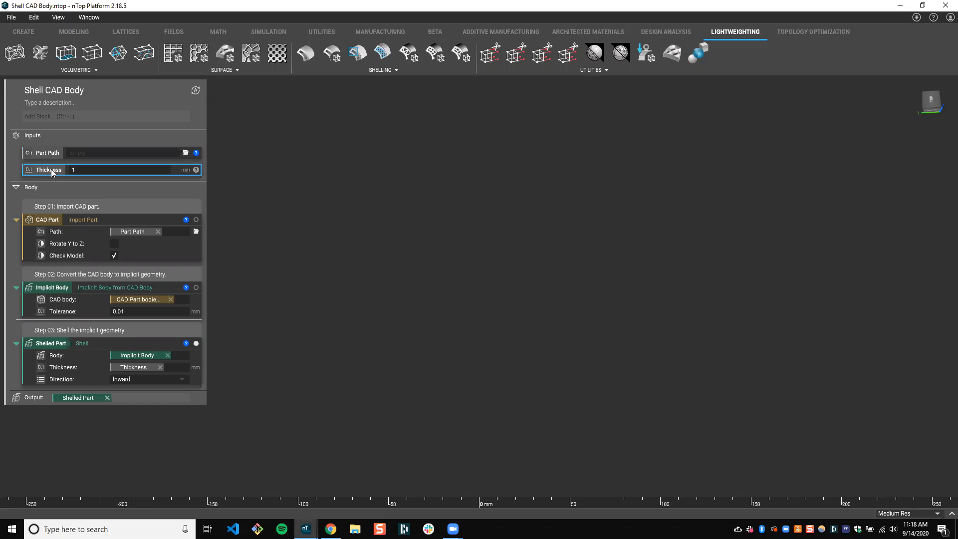
type("Body Thickness")
key("Return")
left_click(52, 150)
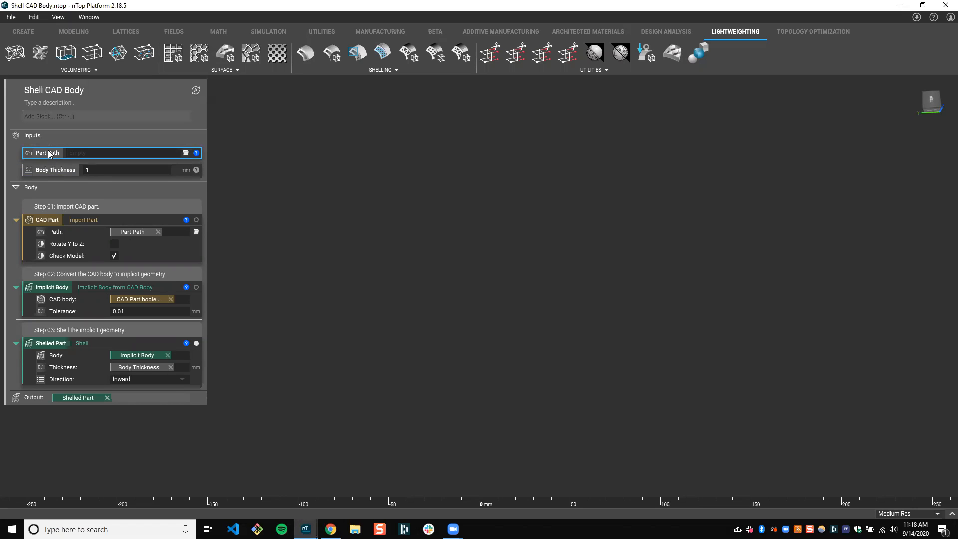
Set the notebook description to "Hollow a CAD body by converting it into implicit geometry and offsetting the exterior surface inward by a specified part thickness amount."
left_click(58, 100)
left_click(91, 91)
left_click(63, 104)
type("Hollow:a CAD body by converting it into implicit geometry and offsetting")
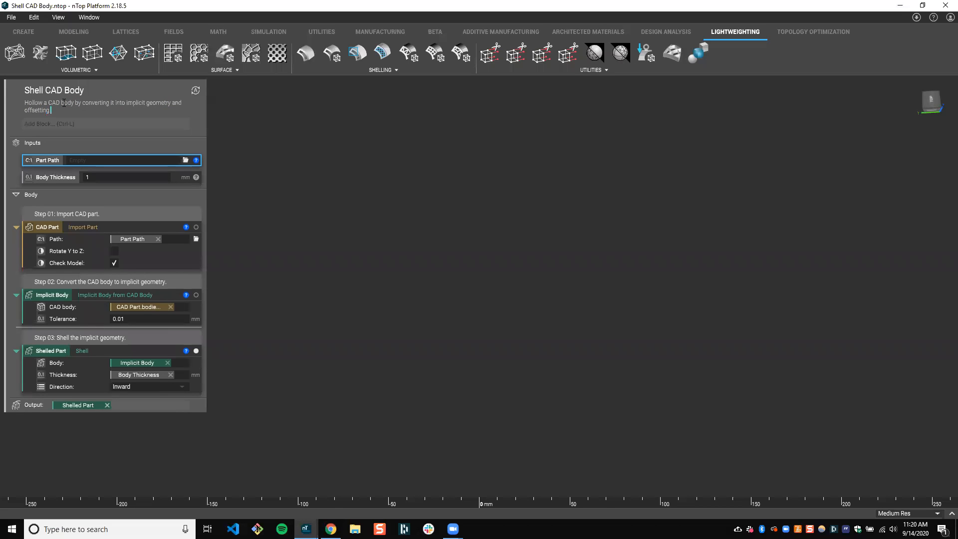
type(" the exterior surface inward by a specified part thickness a")
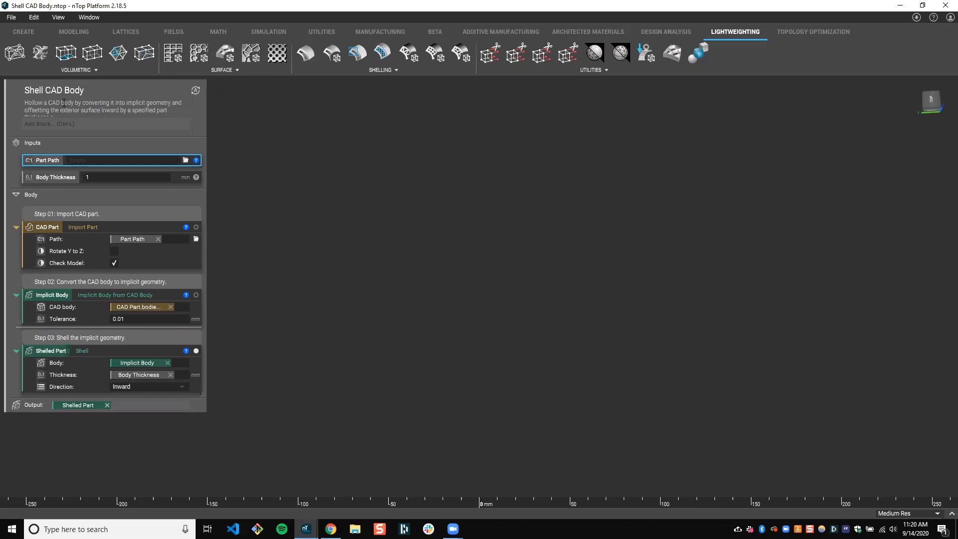
type("mount.")
left_click(223, 114)
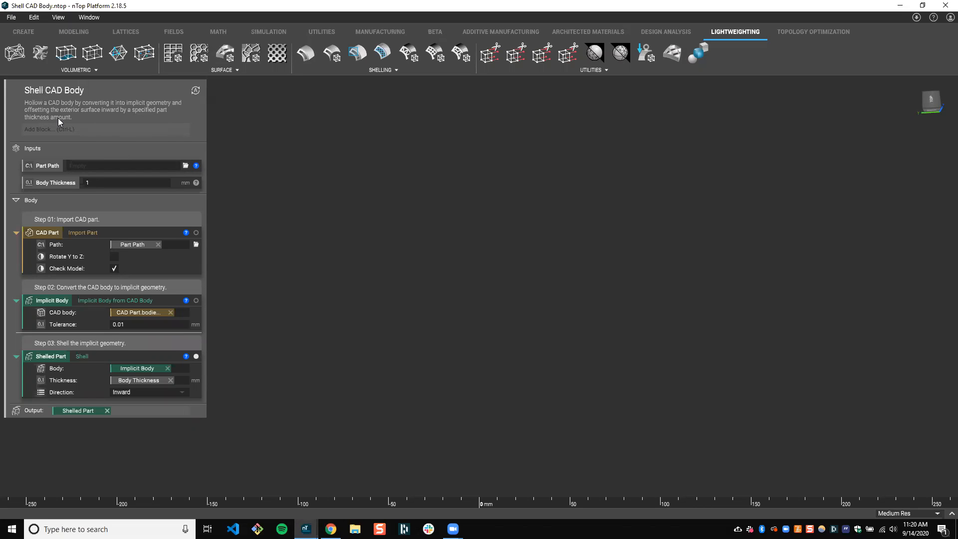
Add the comment "The file path of the part to import." above the Part Path input
left_click(48, 183)
left_click(46, 166)
left_click(48, 184)
left_click(44, 167)
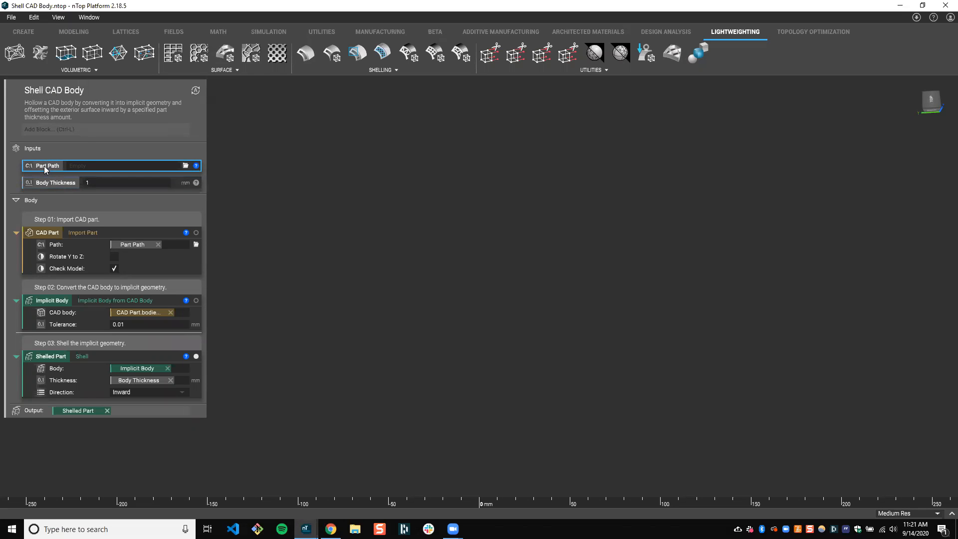
left_click(53, 183)
left_click(52, 166)
left_click(16, 158)
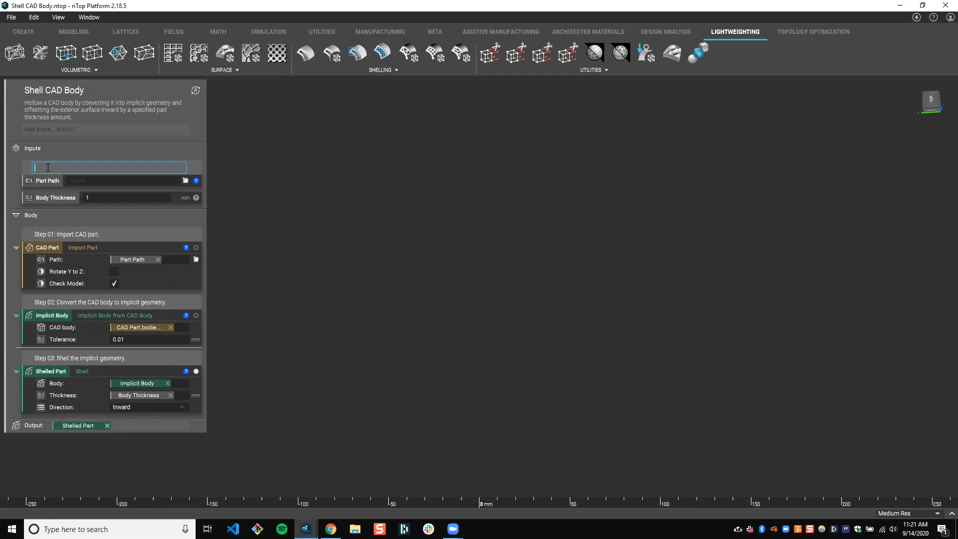
type("The file path of the part to import.")
left_click(231, 170)
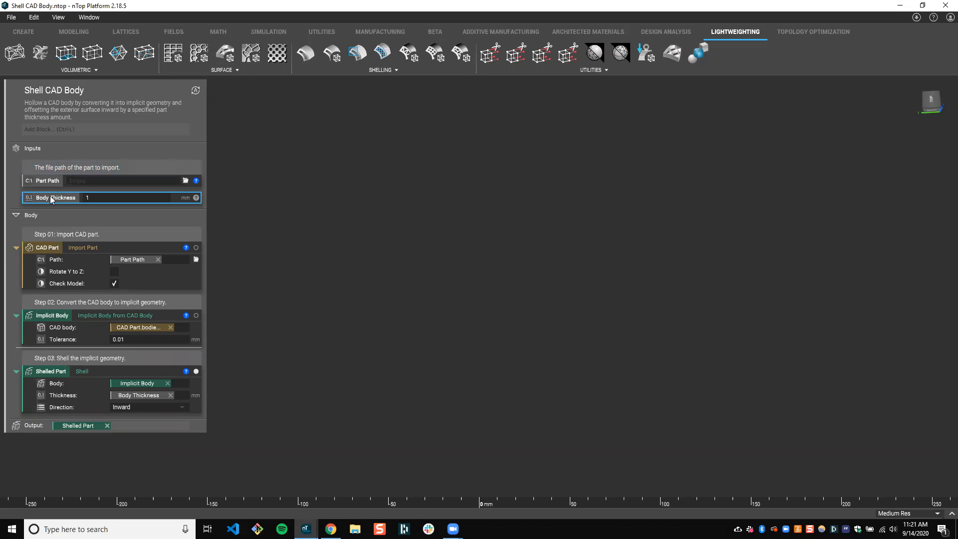
Add the comment "The thickness of the body." above the Body Thickness input
left_click(15, 190)
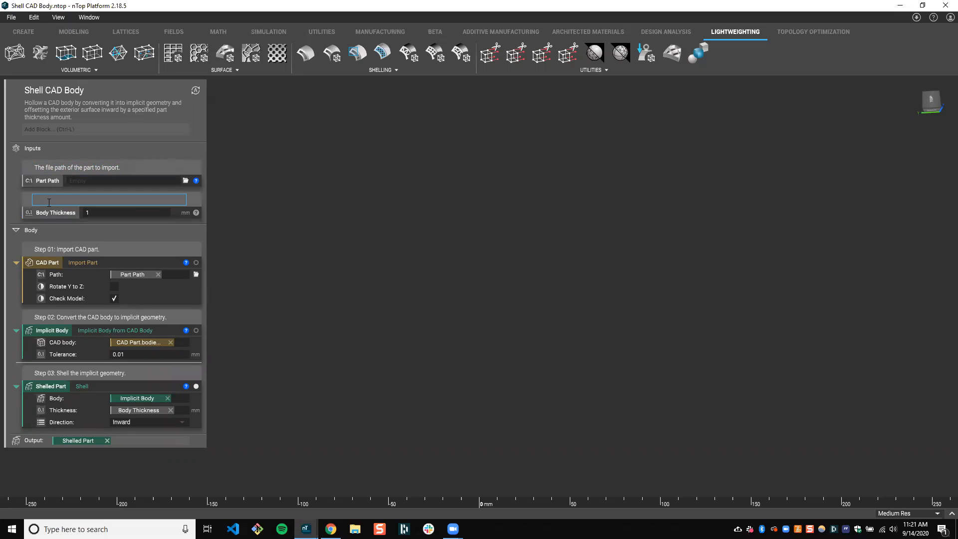
type("The thickness of the body.")
left_click(306, 202)
double_click(58, 168)
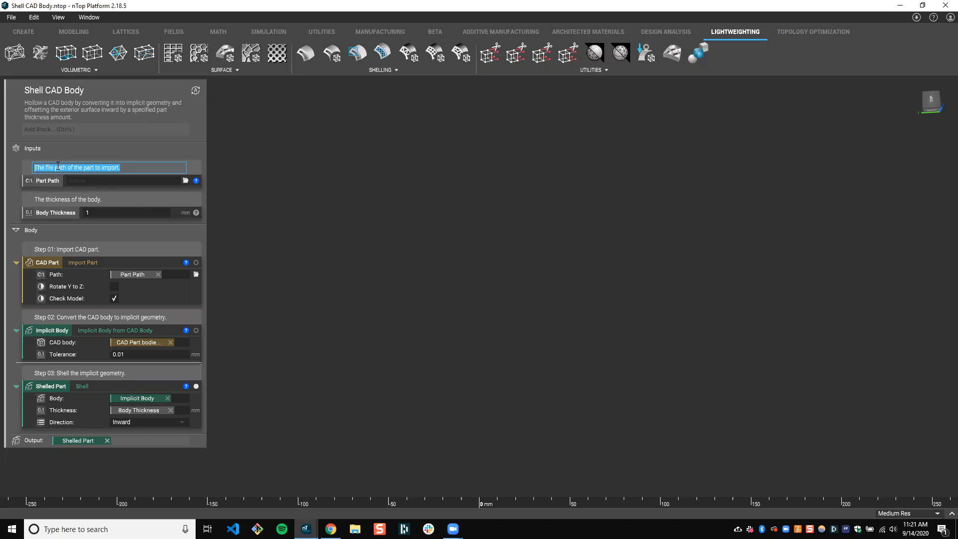
left_click(69, 85)
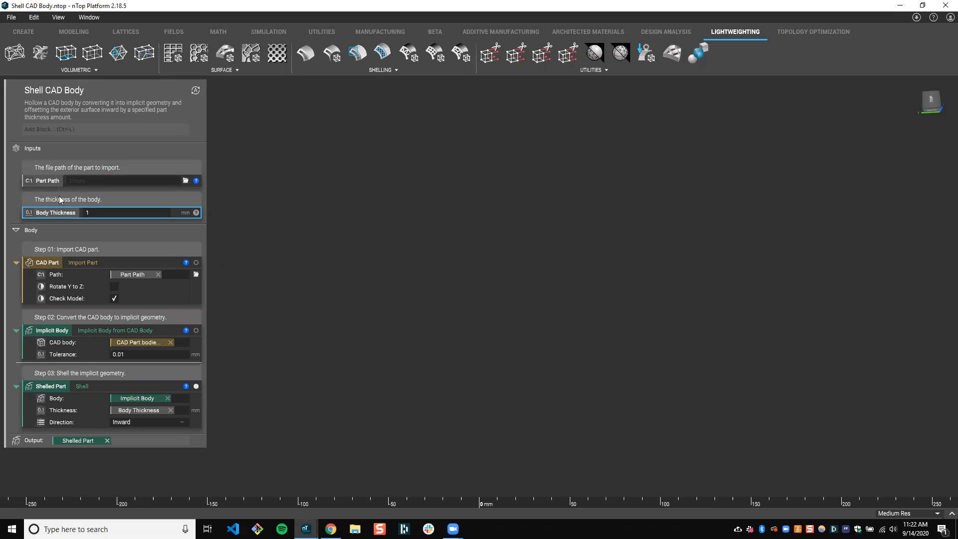
Save the Shell CAD Body notebook and place the new notebook's window beside it with the block information closed
left_click(12, 18)
left_click(21, 47)
mouse_move(306, 529)
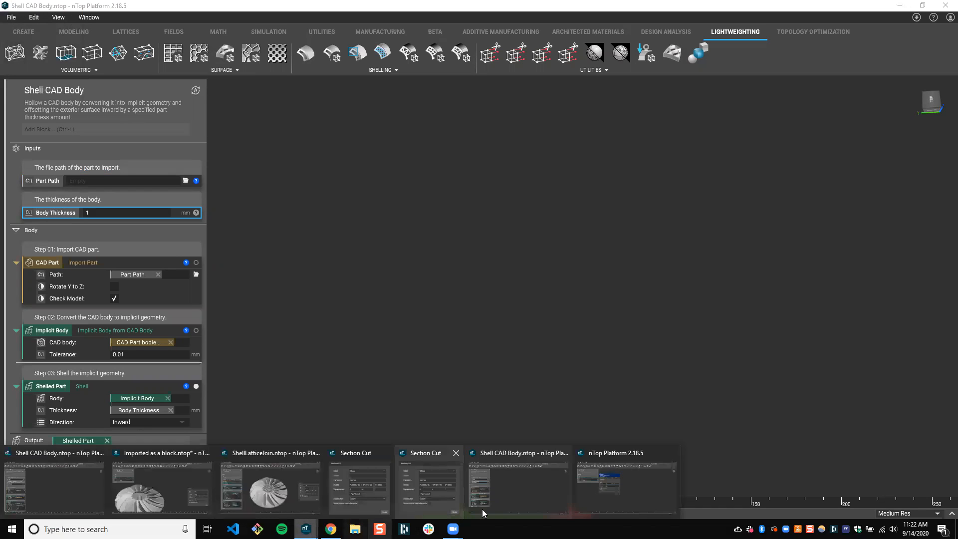
left_click(599, 500)
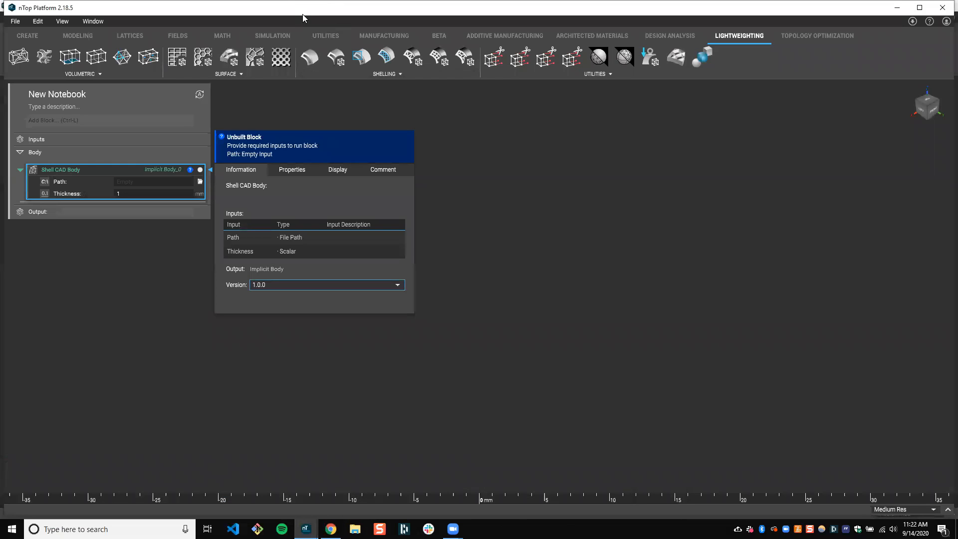
key("super+Right")
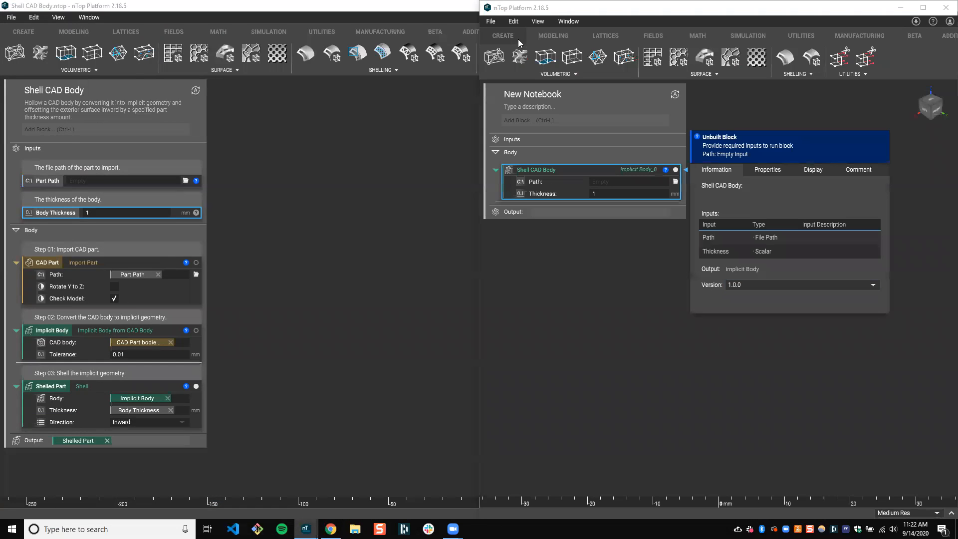
key("Return")
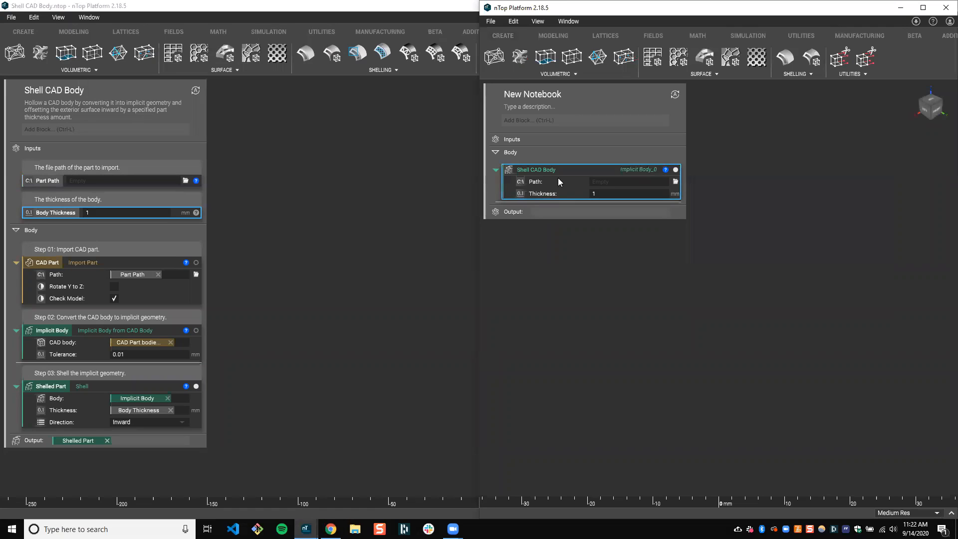
Import Shell CAD Body.ntop into the new notebook again to update its custom block
left_click(491, 22)
left_click(516, 74)
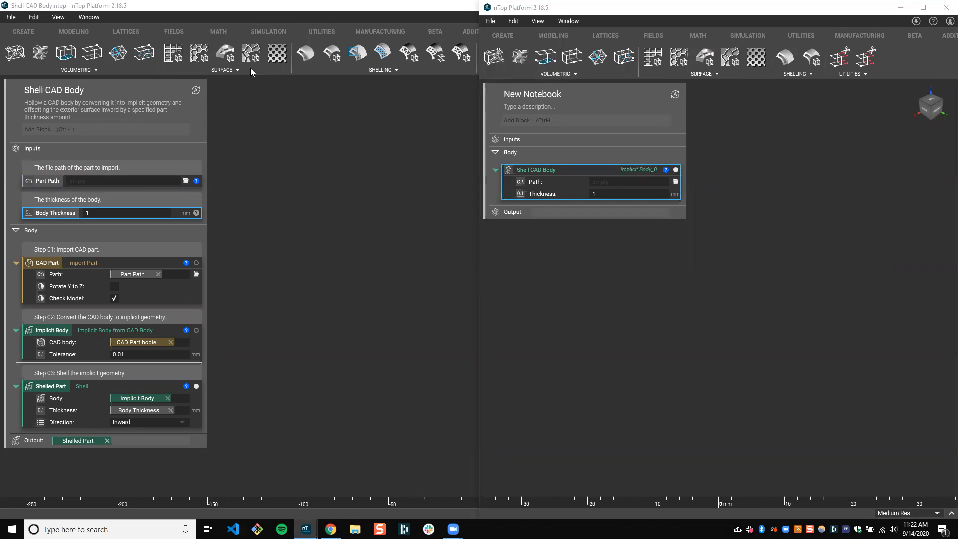
left_click(184, 69)
key("Return")
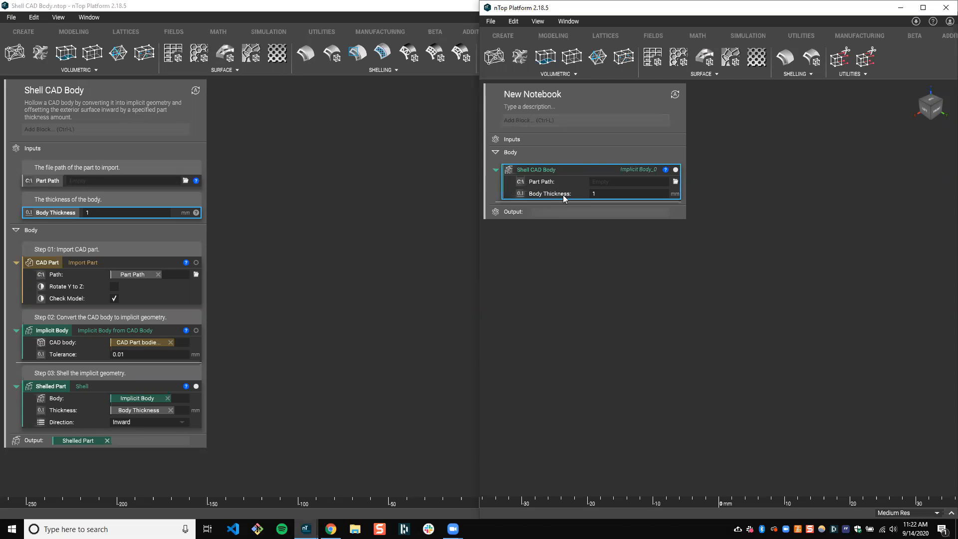
Review the updated Shell CAD Body block's information, including its description, input descriptions, output and version
left_click(665, 170)
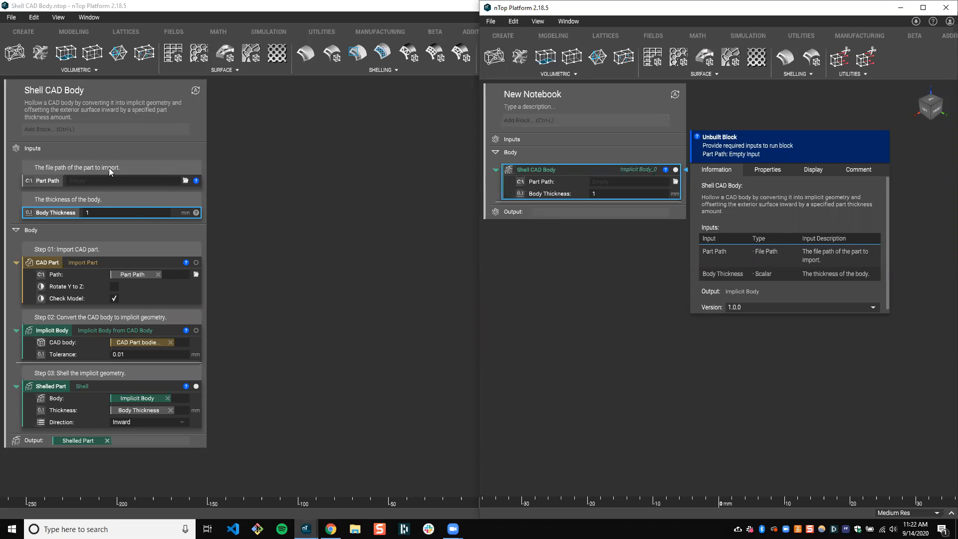
left_click(830, 252)
scroll(831, 280, "down", 1)
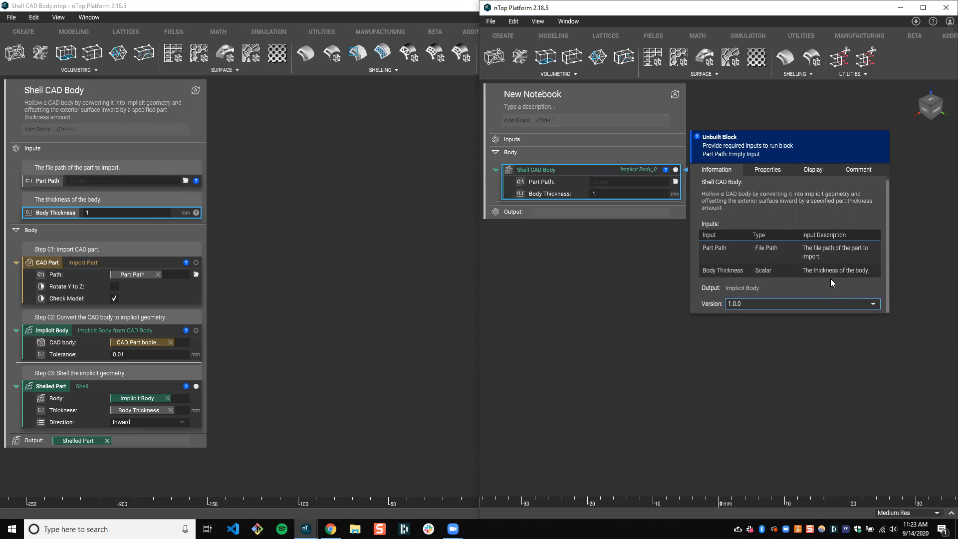
scroll(828, 268, "up", 1)
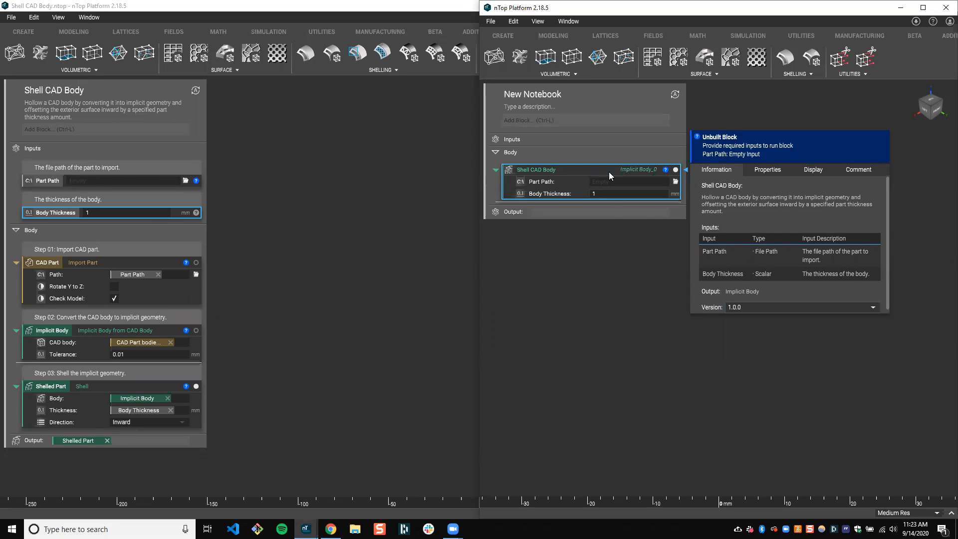
left_click(659, 353)
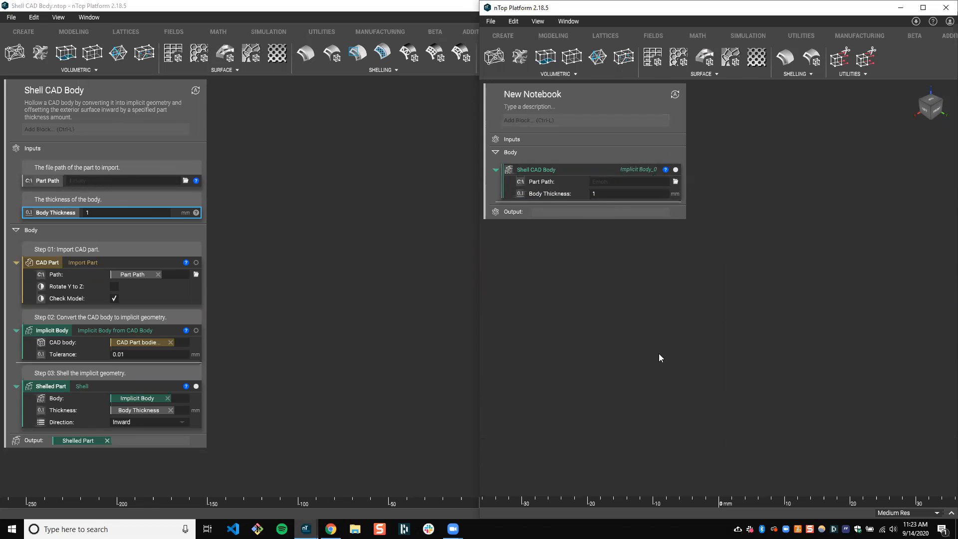
Set the Shell CAD Body block's Part Path to impeller1.x_t from the nTop Live folder
left_click(677, 182)
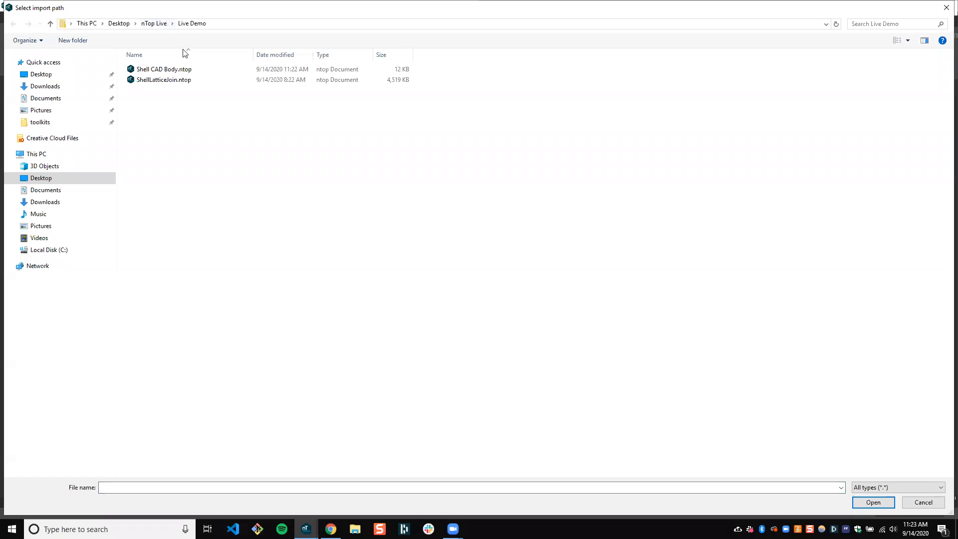
left_click(152, 24)
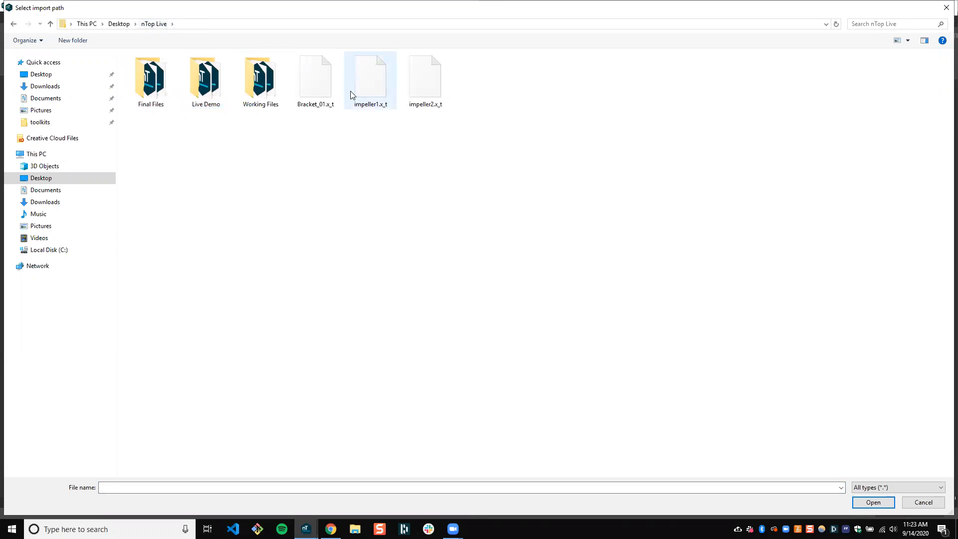
double_click(375, 78)
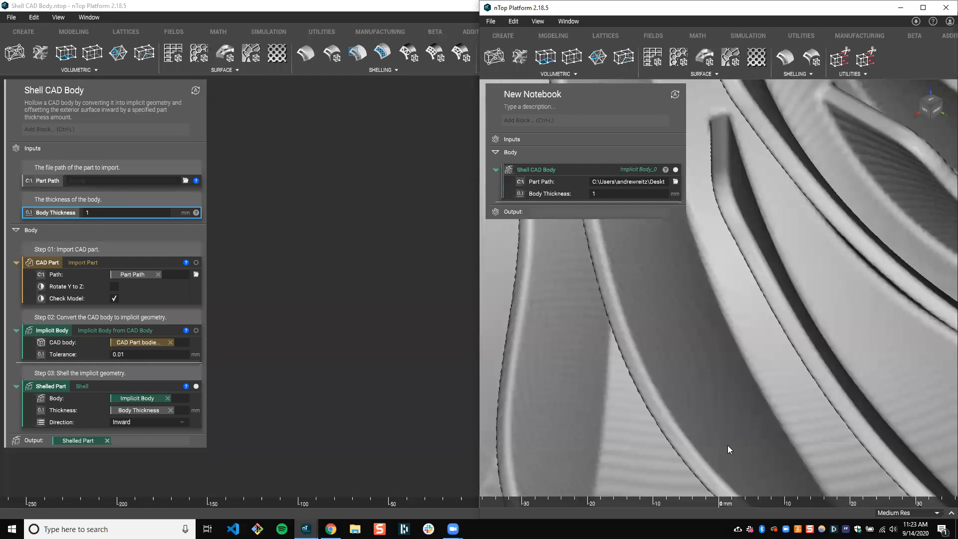
Examine the impeller body produced by the Shell CAD Body block from several angles
scroll(705, 391, "down", 6)
scroll(684, 331, "down", 3)
right_click_drag(683, 331, 726, 370)
scroll(768, 333, "down", 2)
scroll(727, 371, "down", 1)
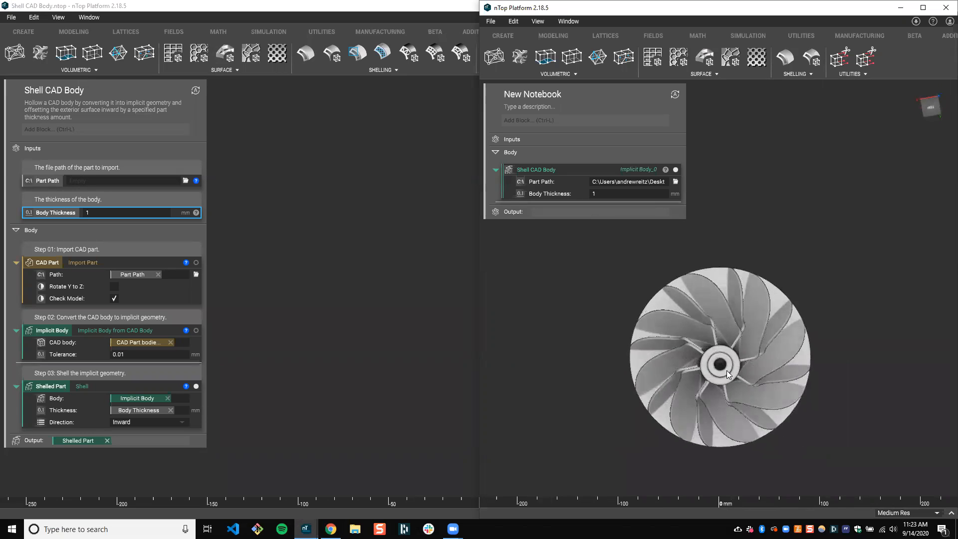
scroll(726, 370, "up", 1)
middle_click_drag(726, 370, 713, 338)
right_click_drag(713, 337, 675, 354)
left_click(713, 340)
key("x")
scroll(691, 321, "up", 5)
scroll(651, 370, "down", 3)
left_click_drag(817, 224, 784, 135)
left_click(882, 292)
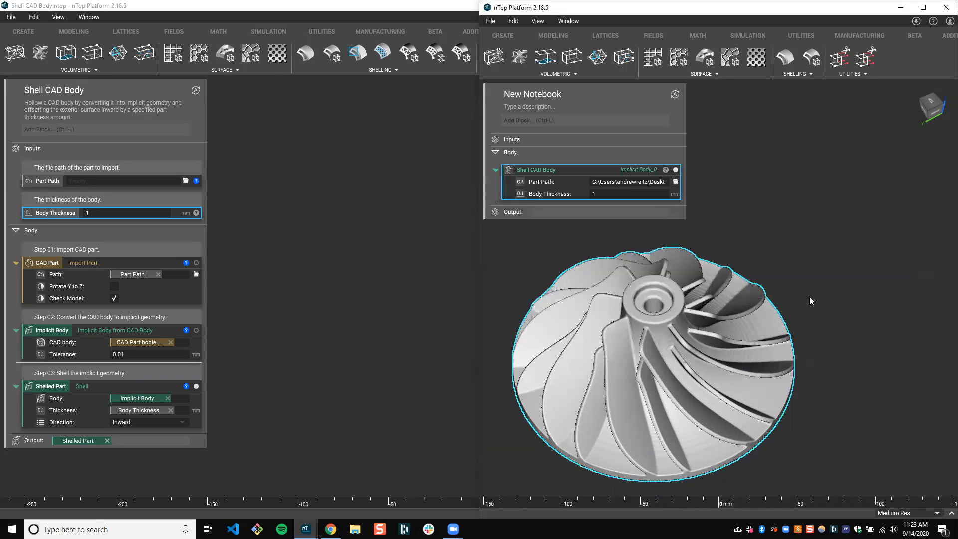
right_click_drag(675, 375, 618, 319)
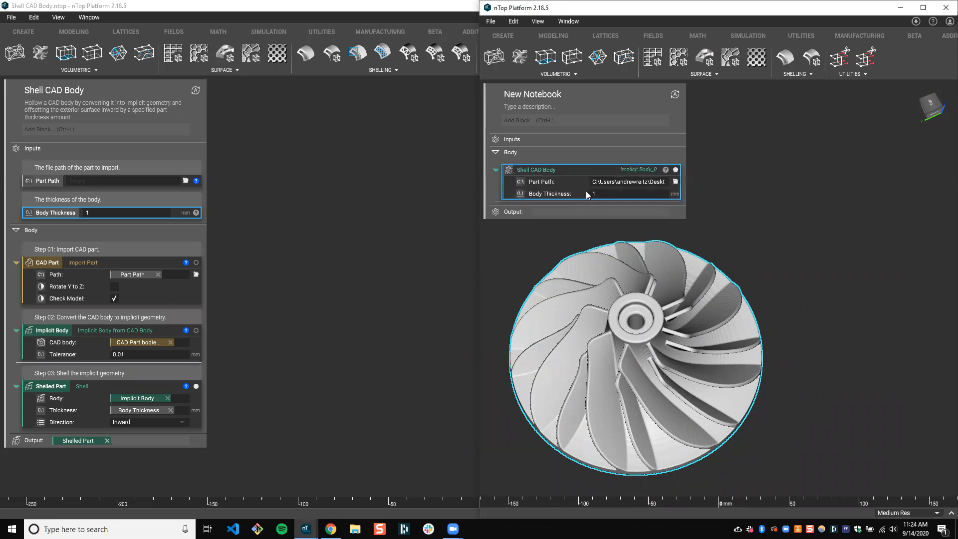
Read through the Shell CAD Body block's description and input table while the impeller is displayed
mouse_move(664, 171)
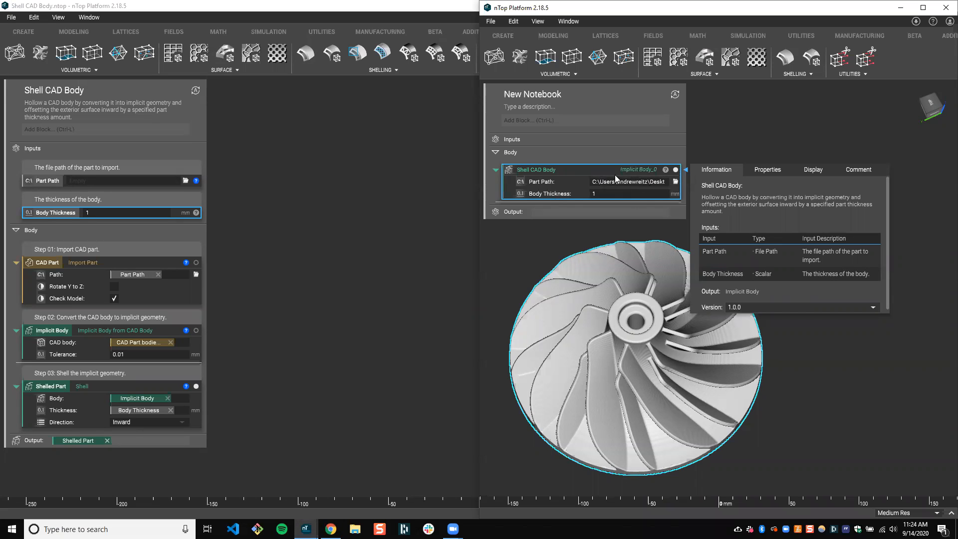
right_click_drag(620, 307, 624, 322)
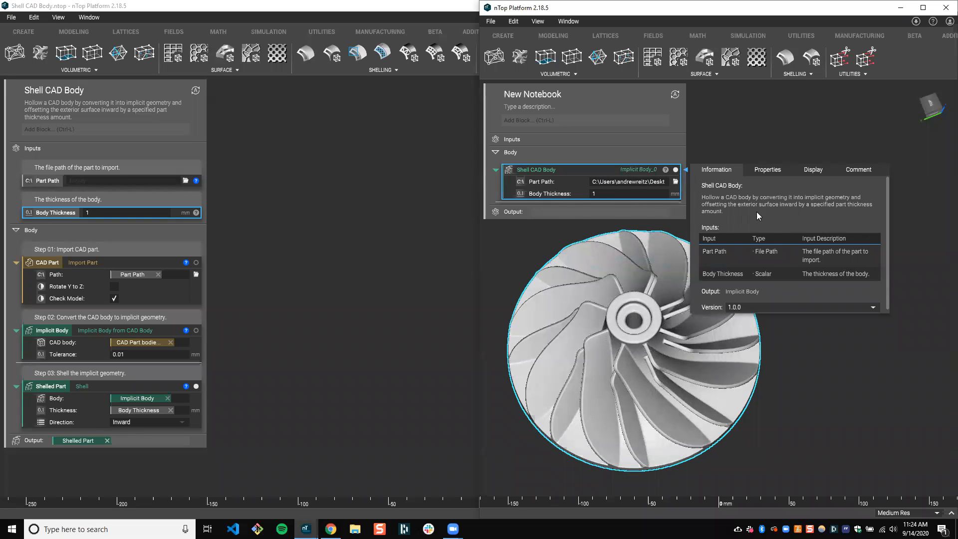
left_click(722, 199)
scroll(853, 261, "down", 1)
scroll(853, 262, "up", 1)
scroll(854, 265, "down", 1)
scroll(850, 263, "up", 1)
left_click(800, 148)
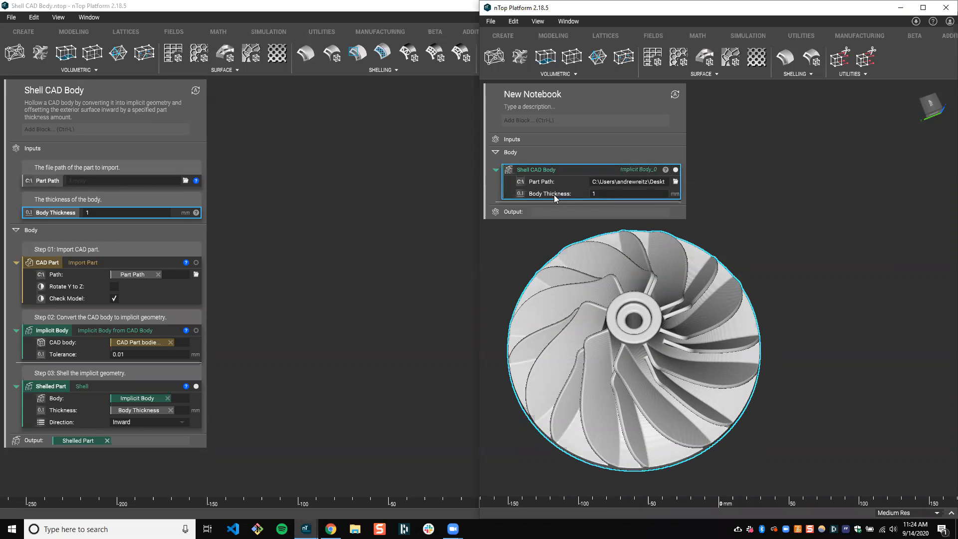
Set the Shell CAD Body block's Body Thickness to 0 mm in the new notebook
left_click(604, 194)
type("0")
key("Return")
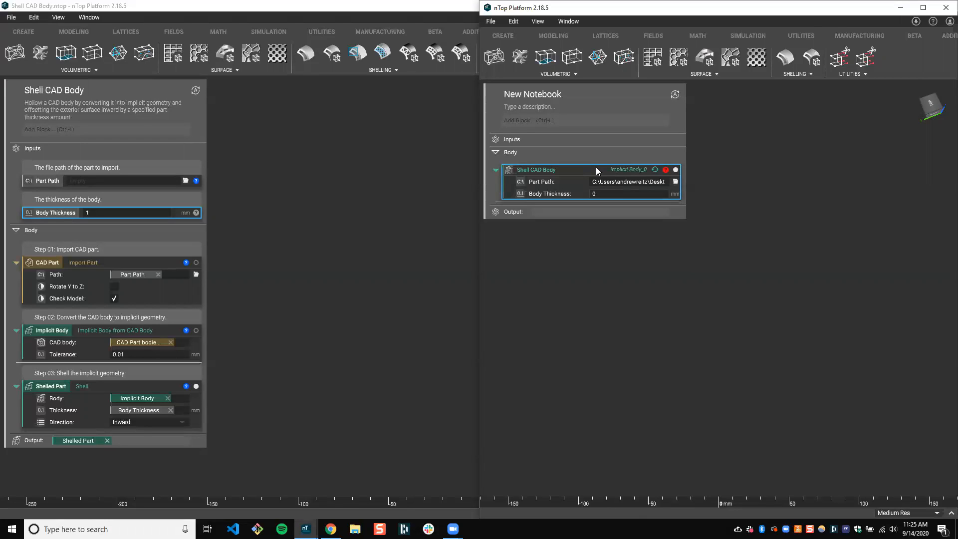
Return to the Shell CAD Body notebook at full size and add a Clamp block using the Scalar, Scalar, Scalar overload
left_click(125, 385)
left_click(398, 386)
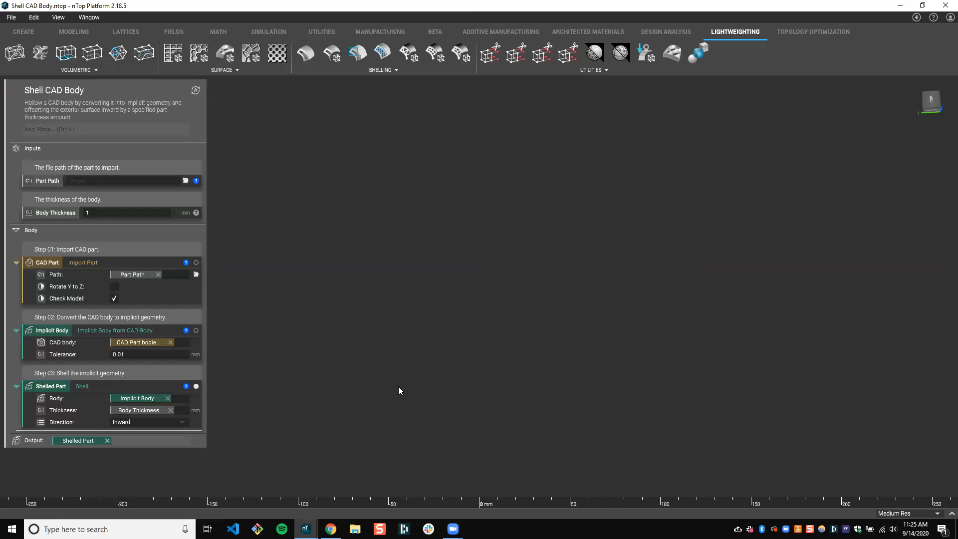
left_click(71, 216)
left_click(76, 128)
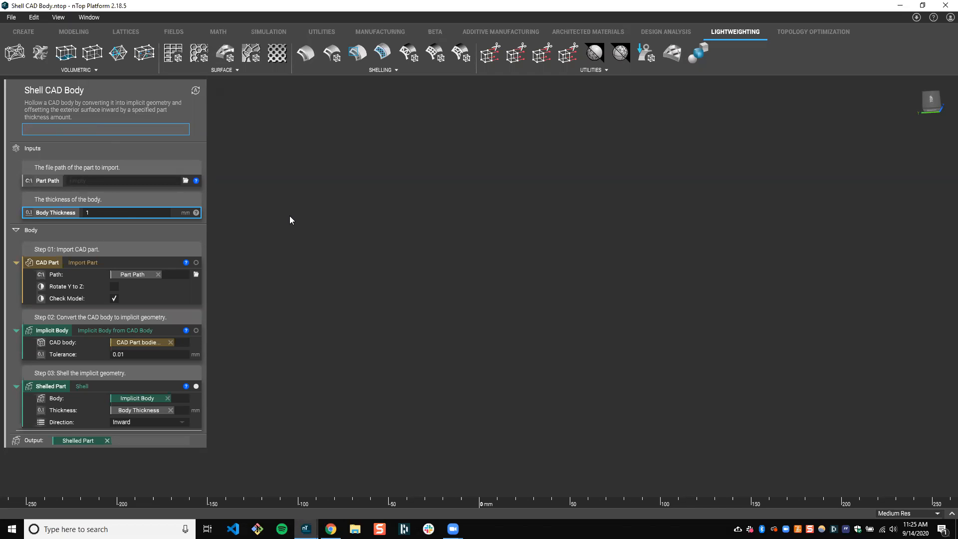
type("clamp")
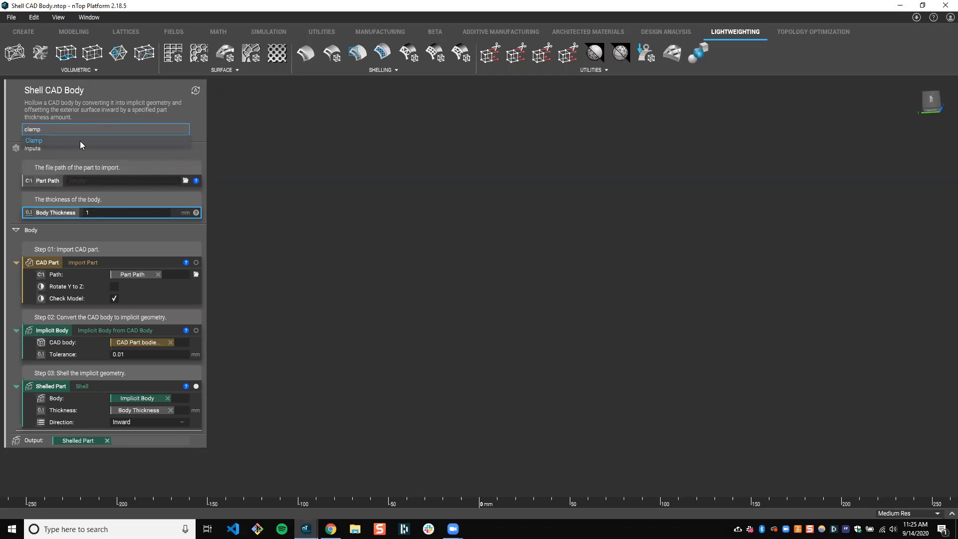
left_click(44, 142)
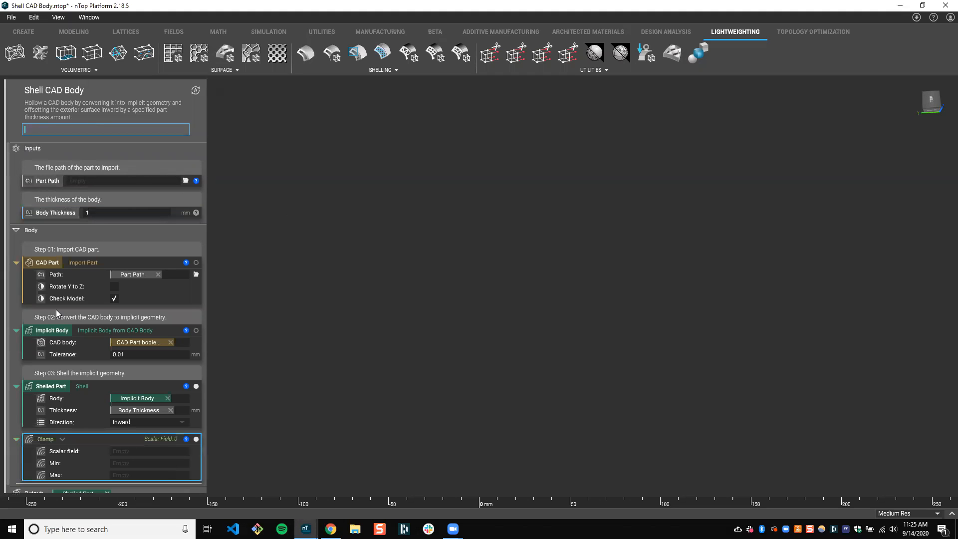
left_click(65, 431)
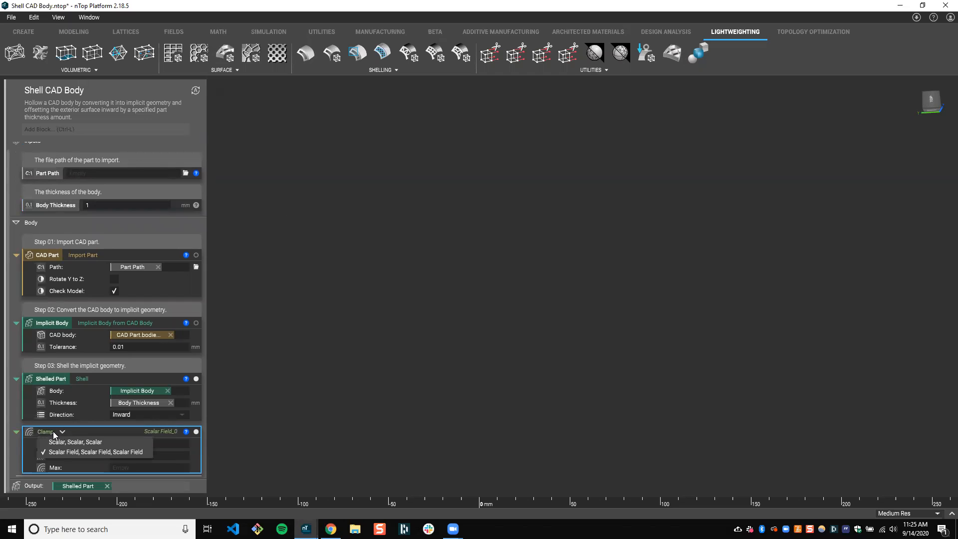
left_click(69, 443)
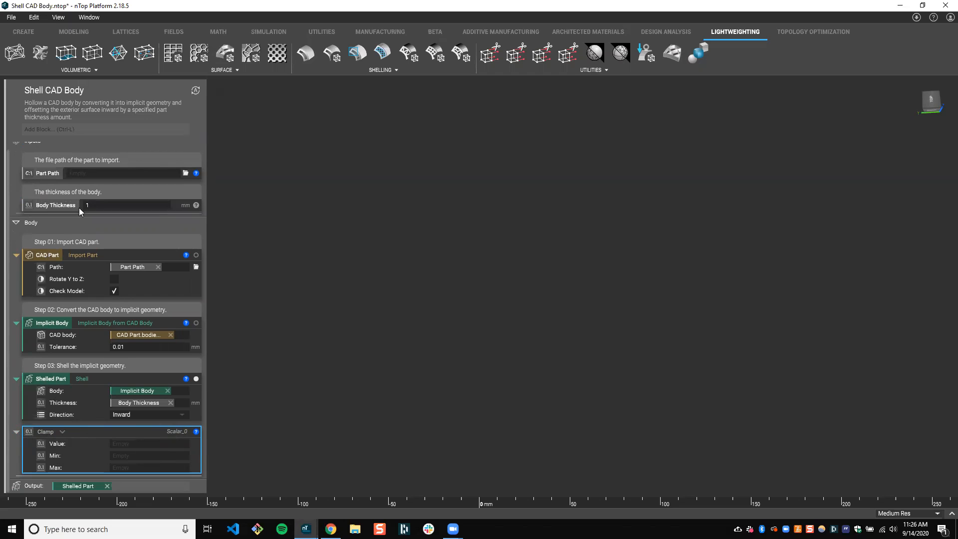
Use Body Thickness as the Clamp block's Value and set its Min to .25 mm and Max to 2 mm
left_click_drag(75, 207, 185, 444)
left_click(170, 455)
type(".2")
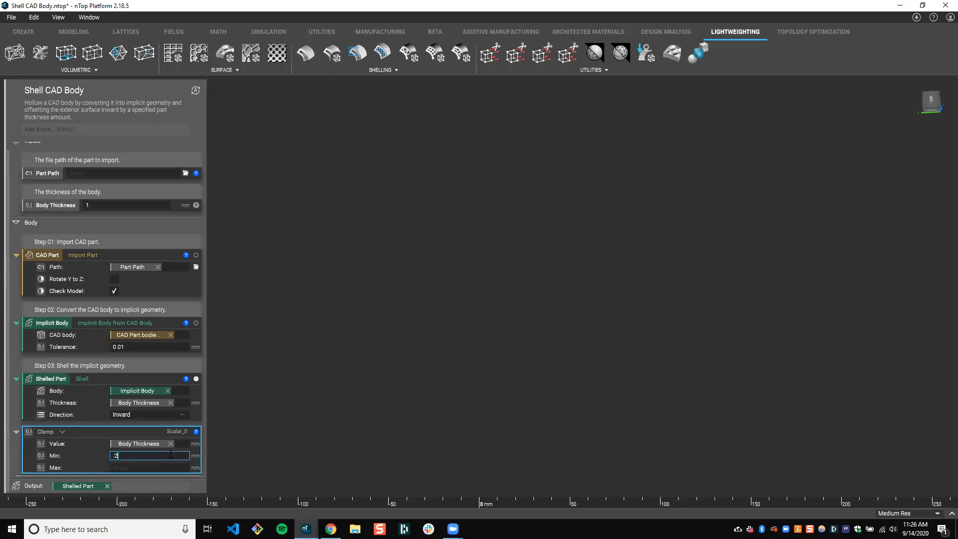
type("5 mm")
left_click(165, 468)
type("2 mm")
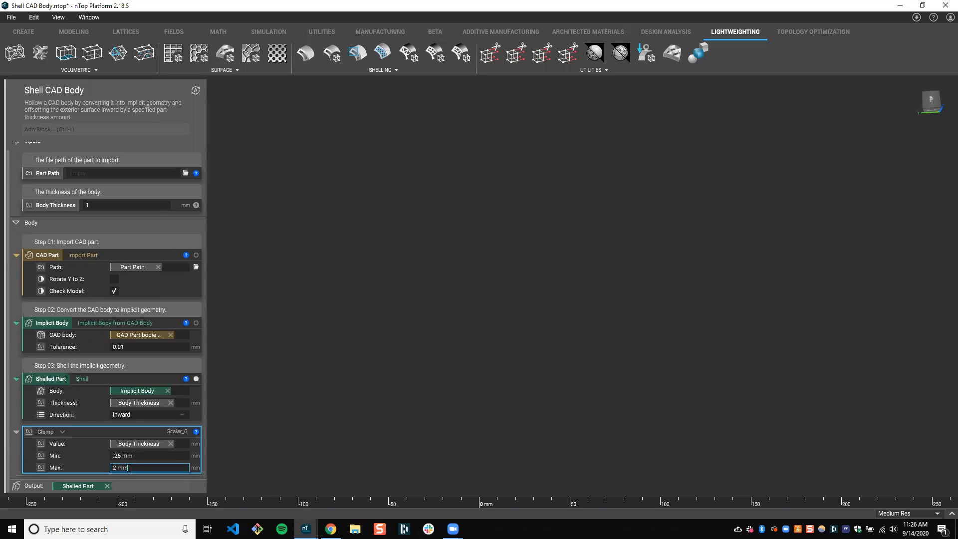
left_click(335, 453)
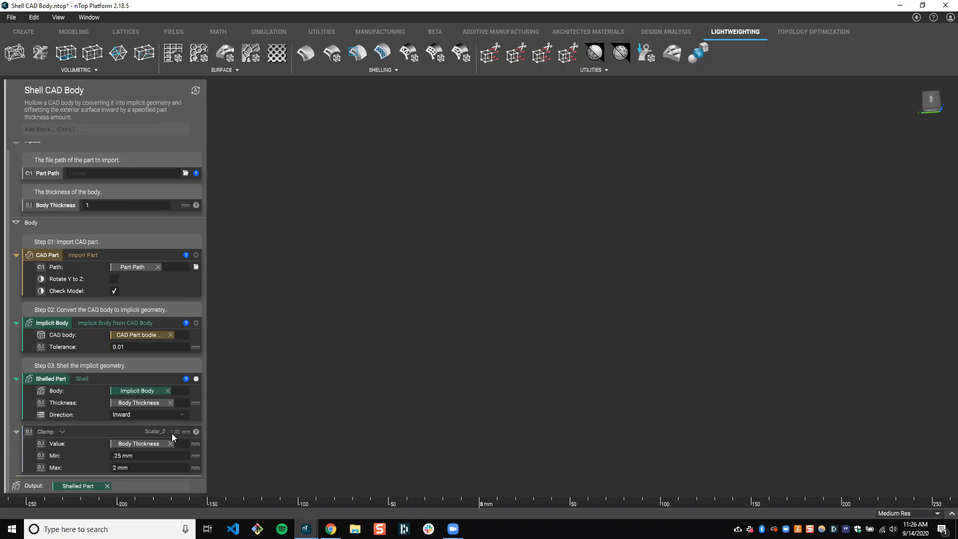
Test the Clamp block with Body Thickness inputs of 0 mm and 5 mm, and set the input back to 1 mm
left_click(56, 205)
left_click(69, 458)
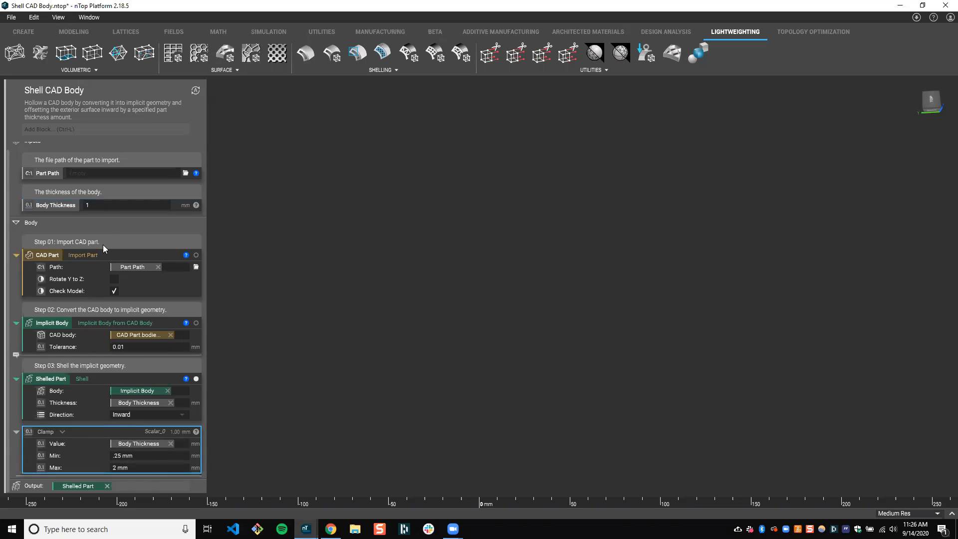
double_click(100, 208)
type("0")
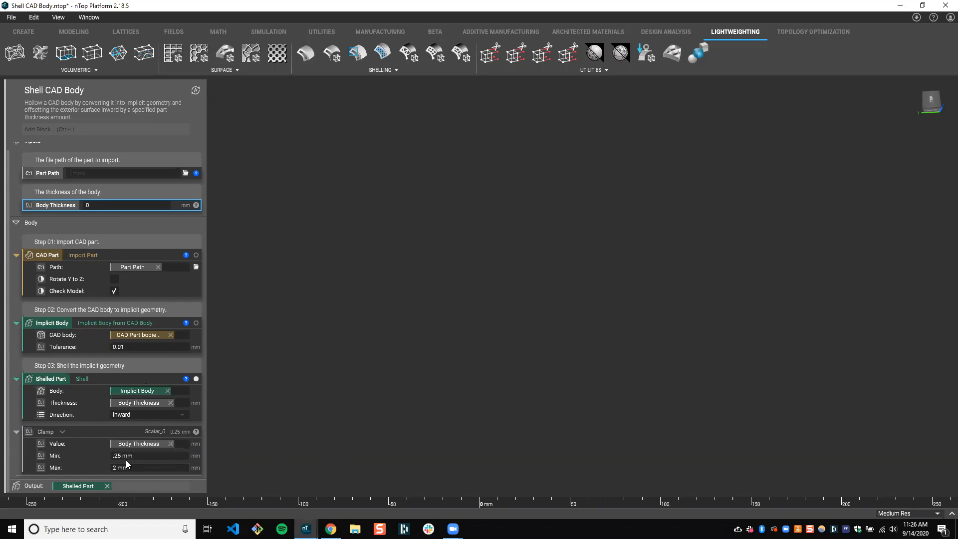
double_click(95, 205)
type("5")
key("Return")
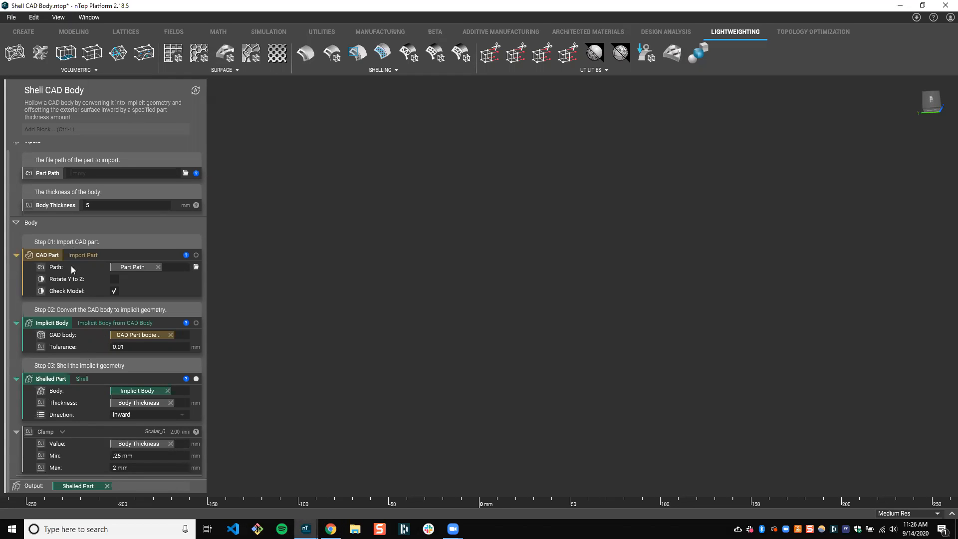
double_click(100, 206)
type("1")
key("Return")
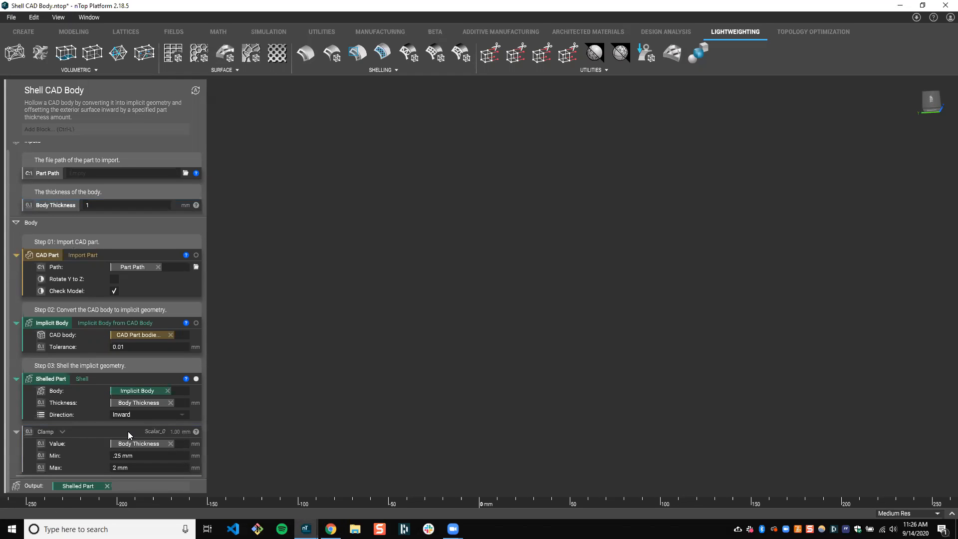
Replace Body Thickness in the Shelled Part block's Thickness input with the Clamp block
left_click(80, 435)
left_click(170, 403)
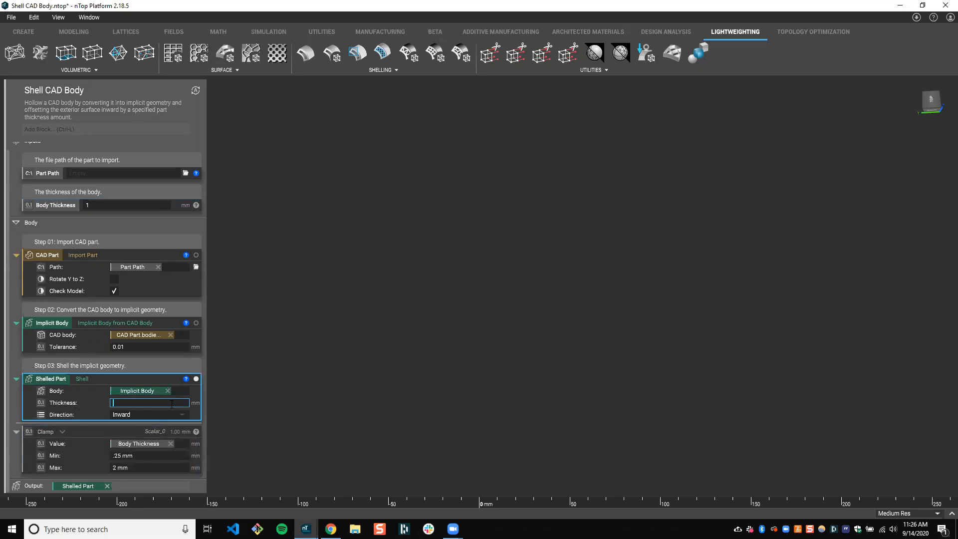
left_click_drag(74, 432, 156, 401)
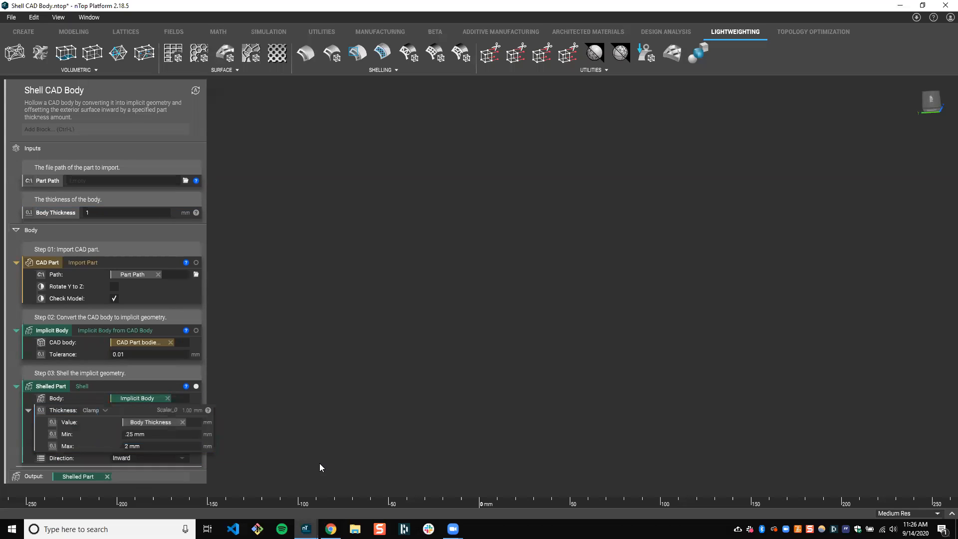
left_click(84, 420)
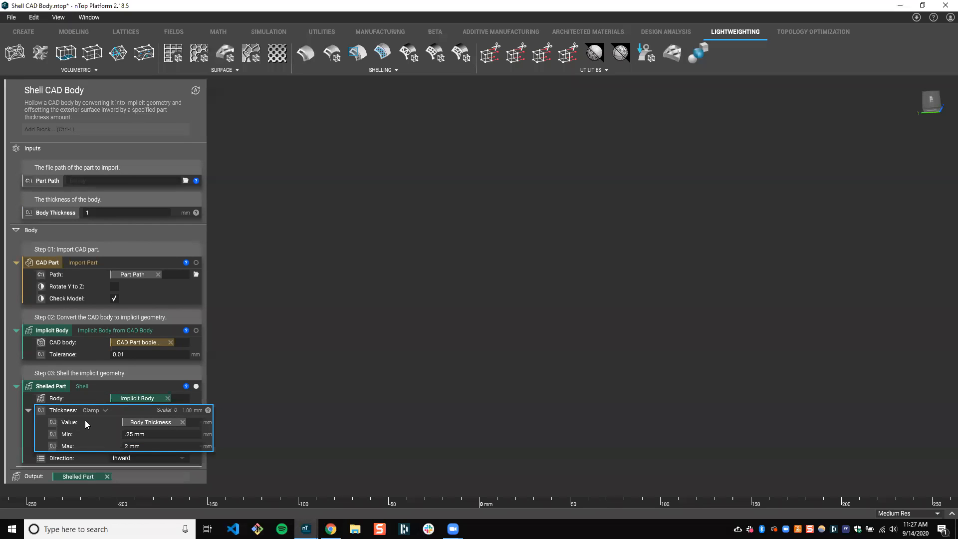
left_click(138, 434)
left_click(142, 445)
left_click(142, 446)
key("Return")
double_click(120, 198)
left_click(125, 434)
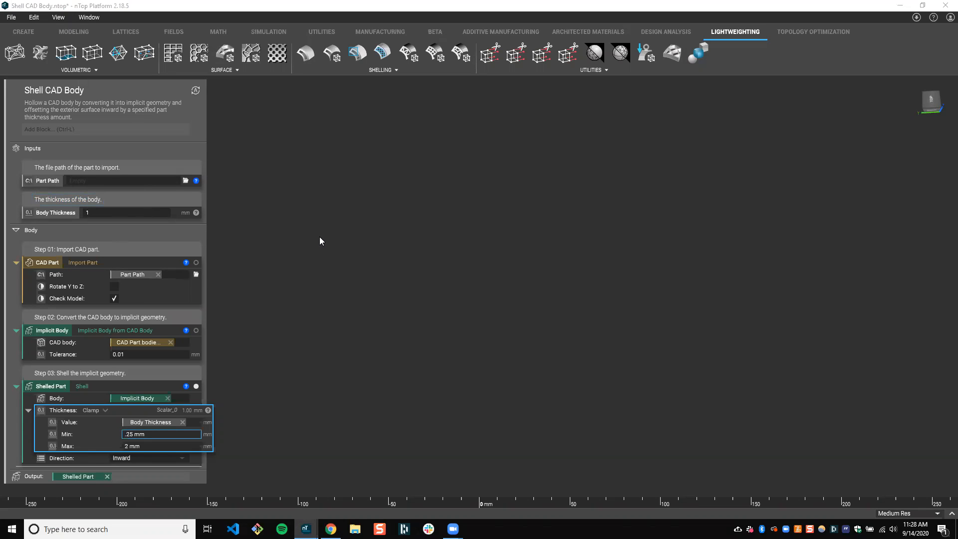
type(".")
Add to the Body Thickness comment: "The thickness is bound to a minimum thickness of .25mm and a maximum thickness of 2 mm"
left_click(123, 199)
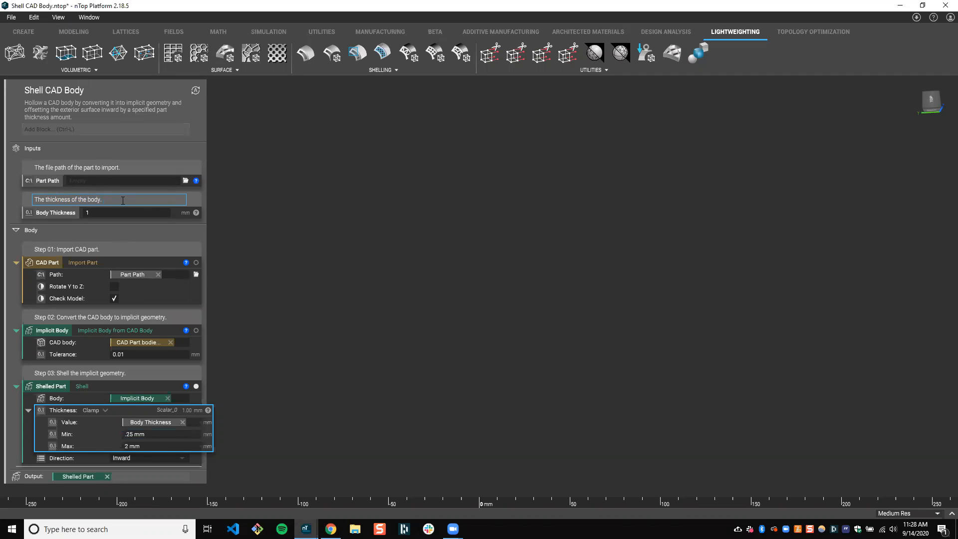
type("The thc")
type("ckness is bound toaa minimum of")
key("BackSpace")
key("BackSpace")
type("thickness of ")
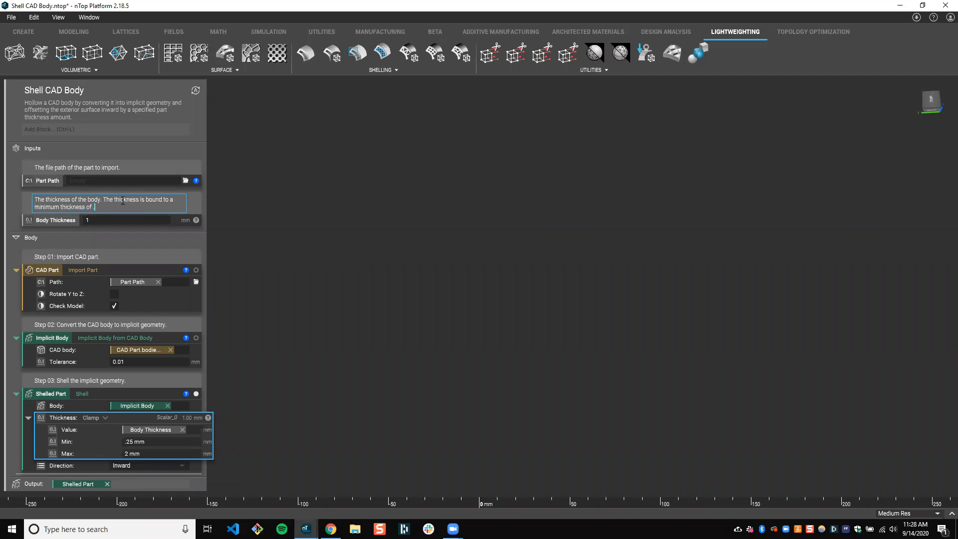
type(".25mm and a maxim")
type("um thickness of ")
type("2 mm")
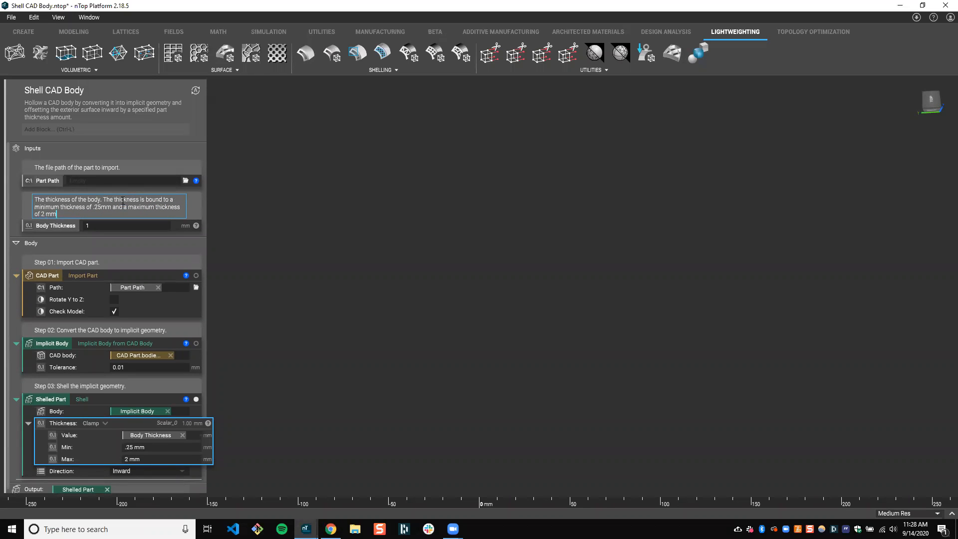
type(". Any value less than .25mm will automatically become")
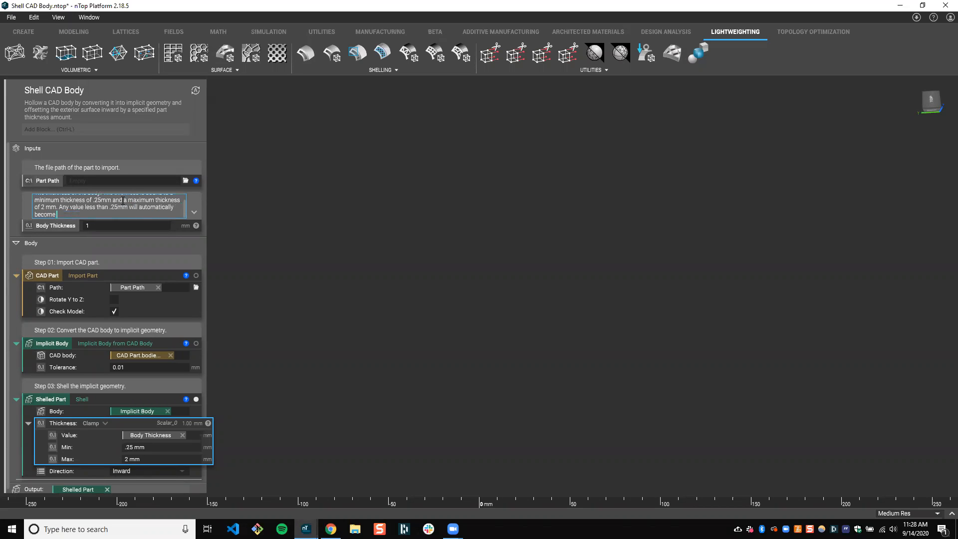
type(" .25mm. An")
type("y value great")
type("er than ")
type("2mm wil")
type("l automatica")
type("lly become")
type(" 2 mm.")
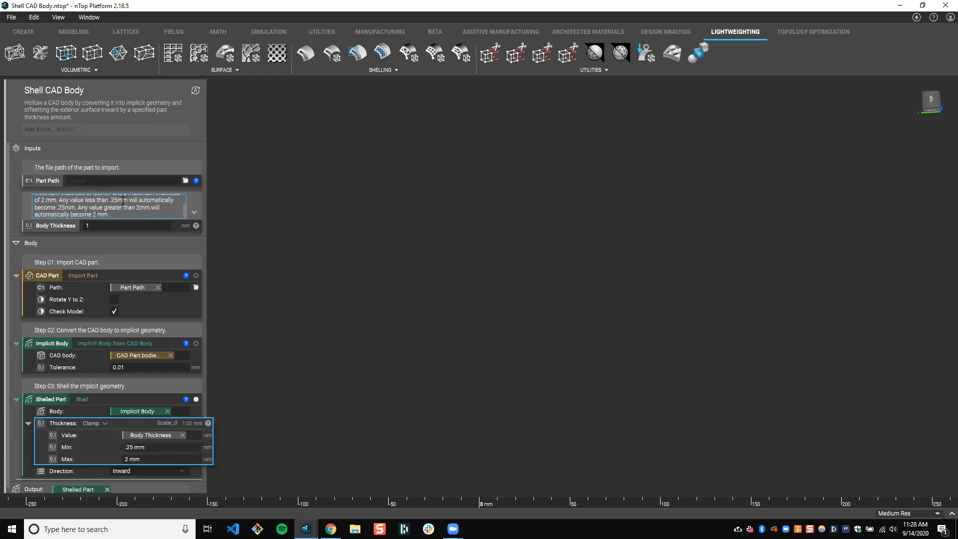
Extend the comment to explain that values less than .25mm automatically become .25mm and values greater than 2mm automatically become 2 mm
left_click(535, 239)
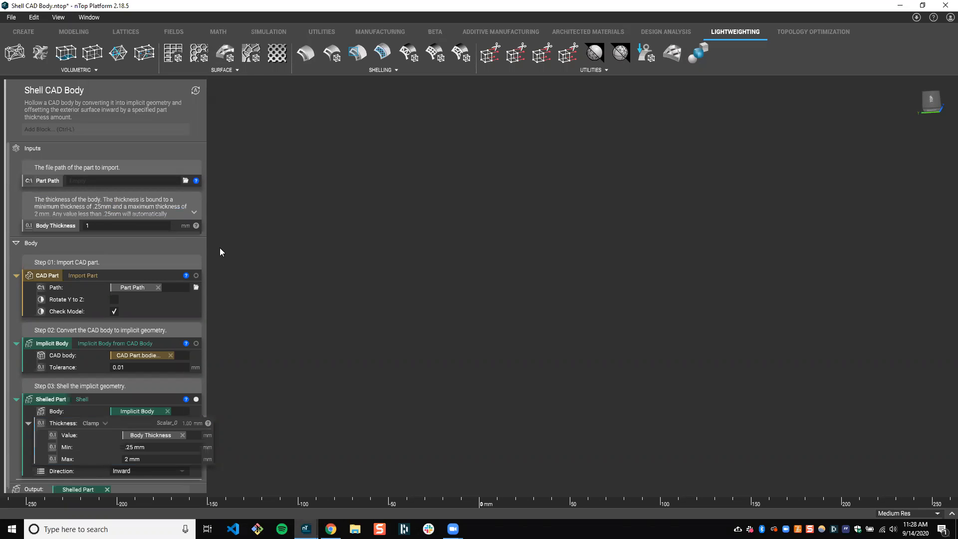
Expand the Body Thickness comment to show its full text and save the Shell CAD Body notebook
left_click(195, 213)
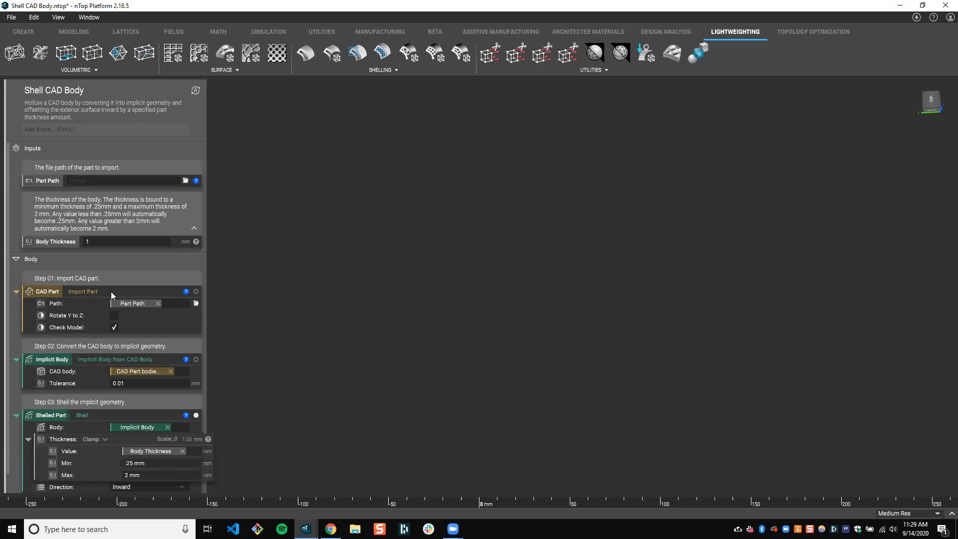
triple_click(121, 229)
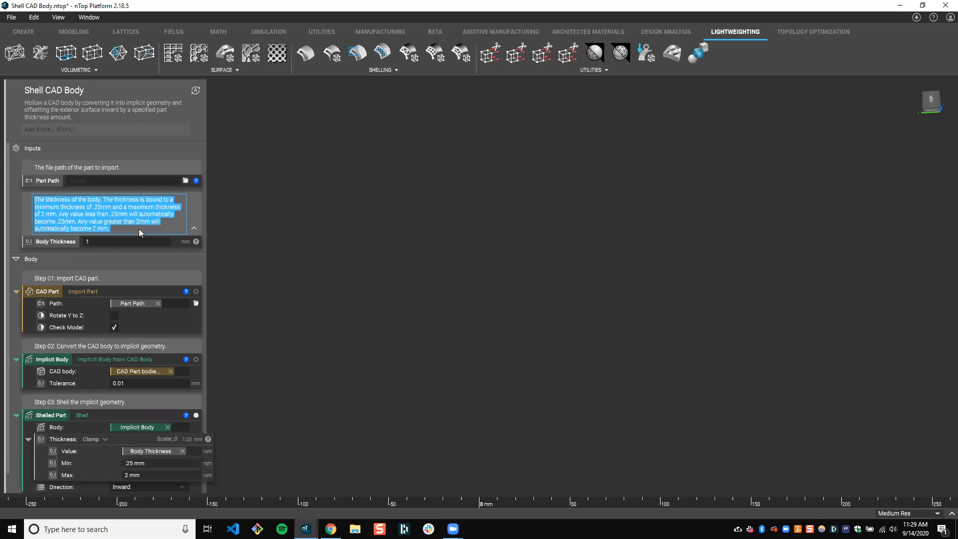
left_click(270, 249)
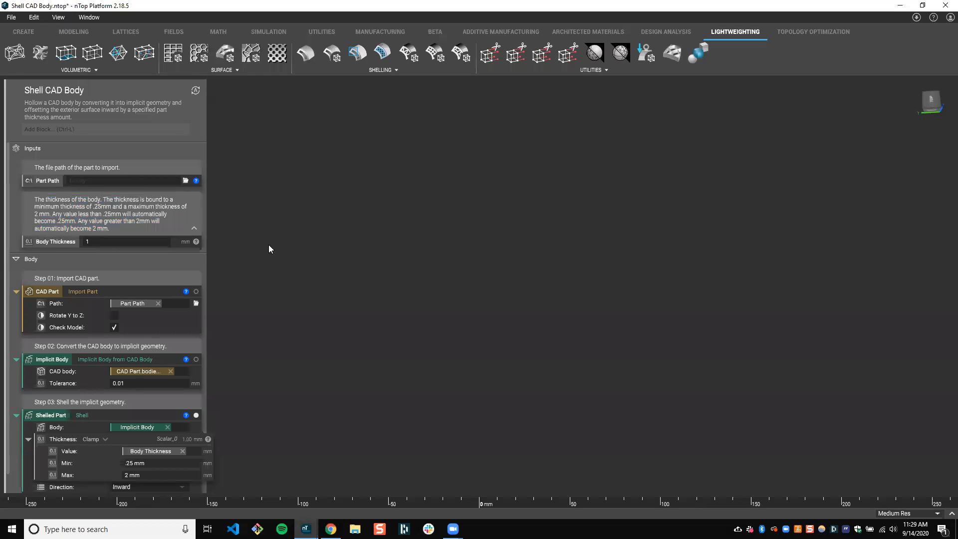
left_click(11, 17)
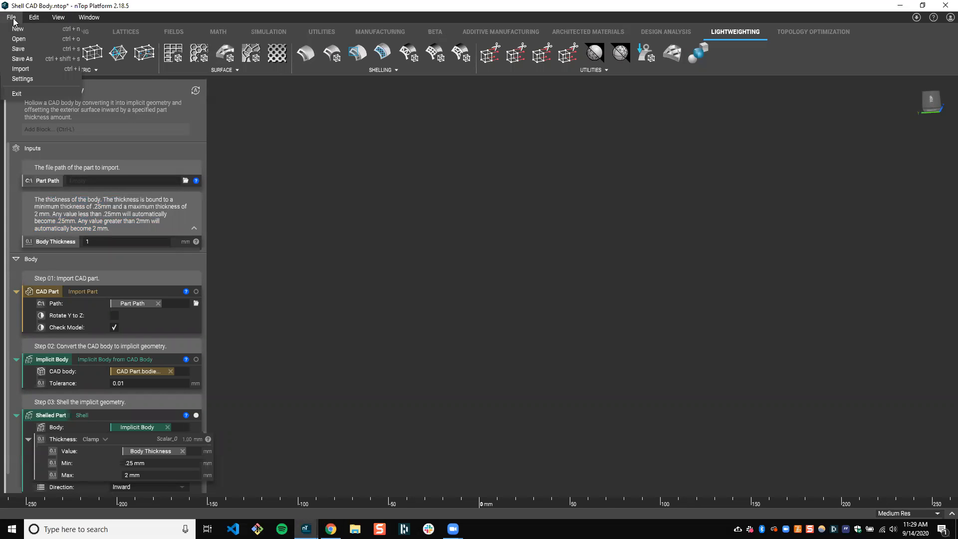
left_click(22, 50)
Switch to the new notebook and import the updated Shell CAD Body.ntop from the Live Demo folder
mouse_move(306, 529)
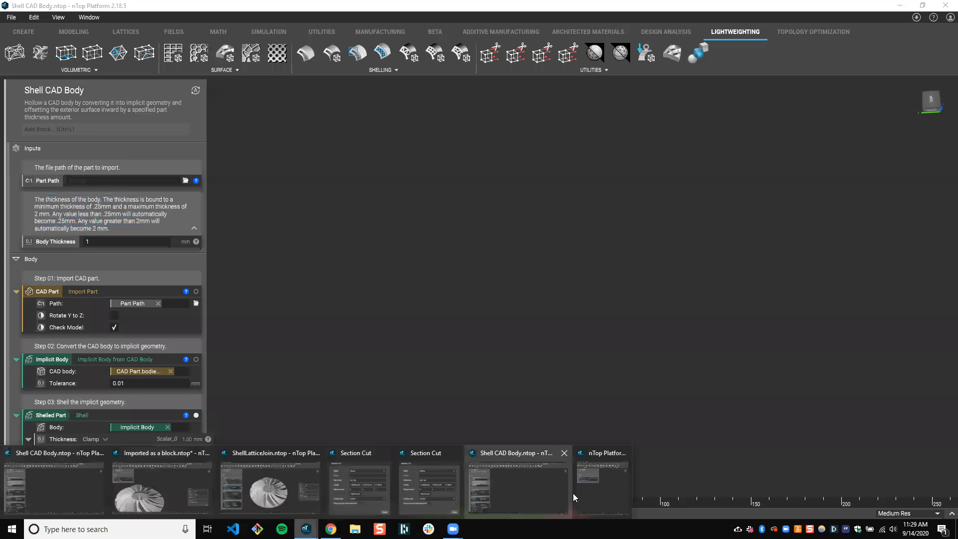
left_click(587, 493)
left_click(490, 22)
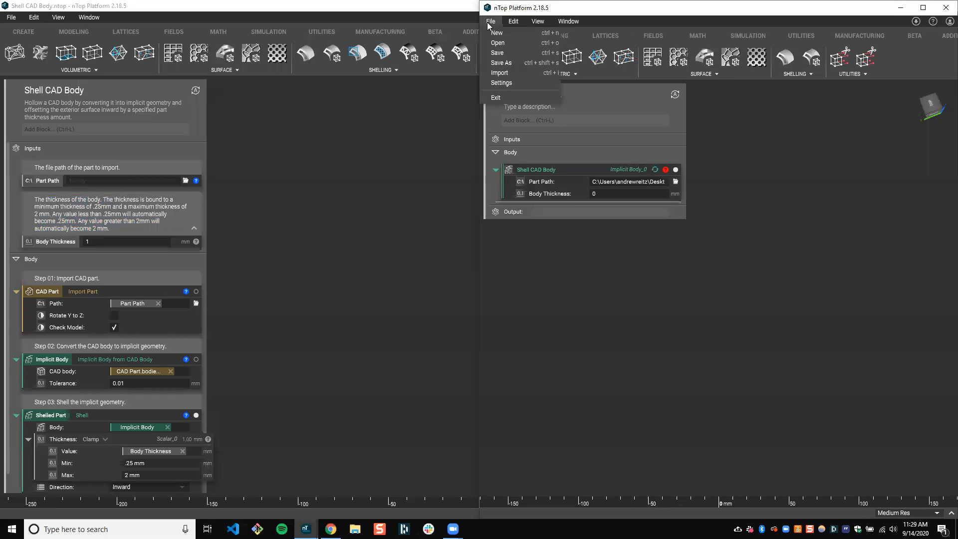
left_click(500, 73)
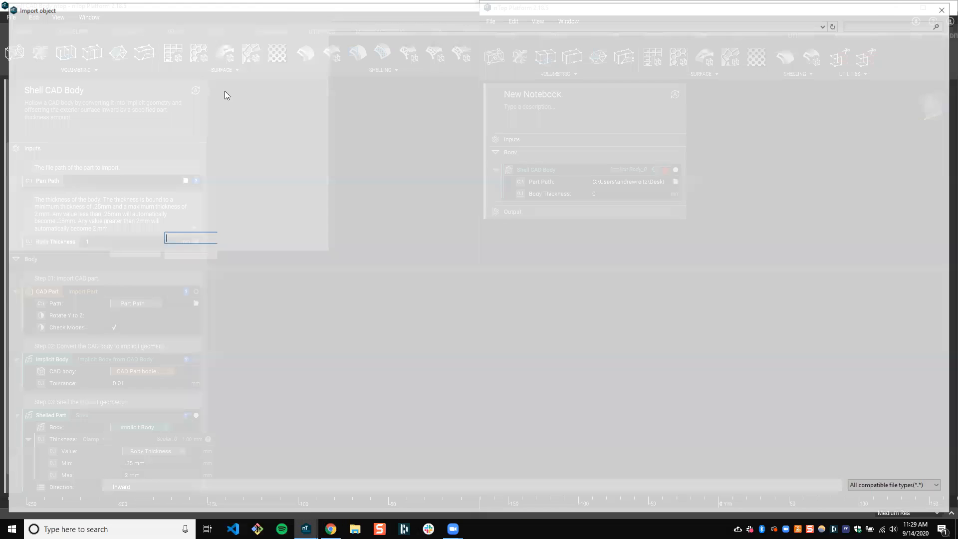
left_click(159, 70)
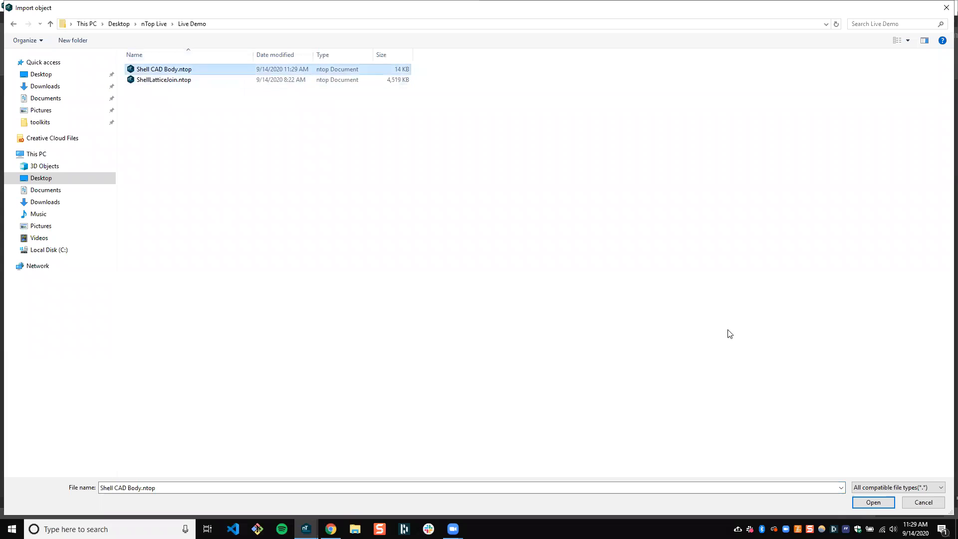
key("Return")
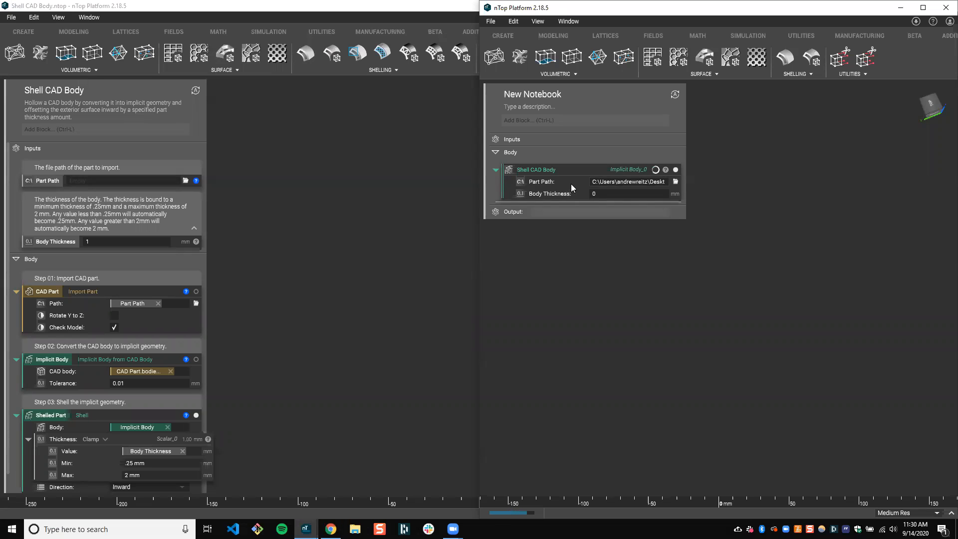
Check the impeller produced by the re-imported block and set its Body Thickness to 1 mm
mouse_move(641, 347)
right_mouse_down()
mouse_move(640, 336)
mouse_move(661, 355)
mouse_move(651, 352)
right_mouse_up()
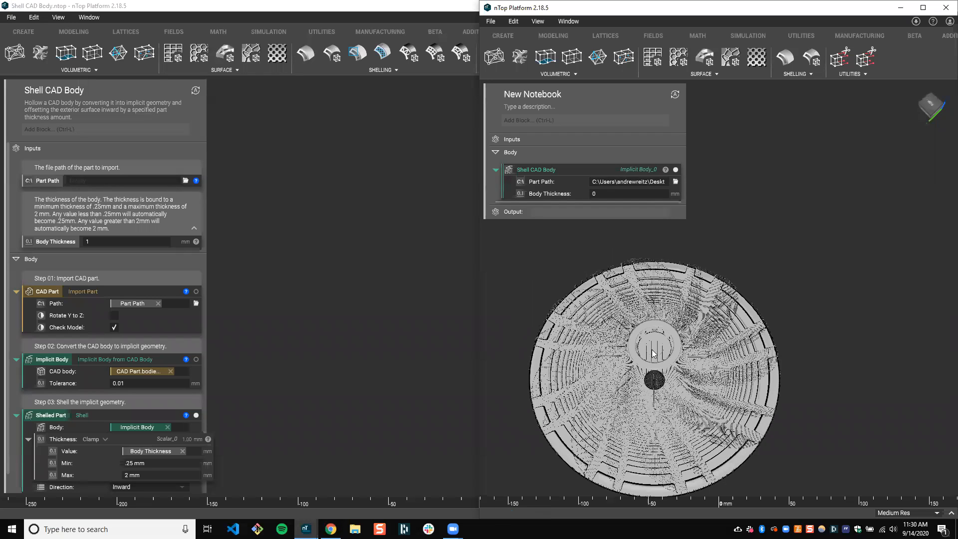
left_click(652, 350)
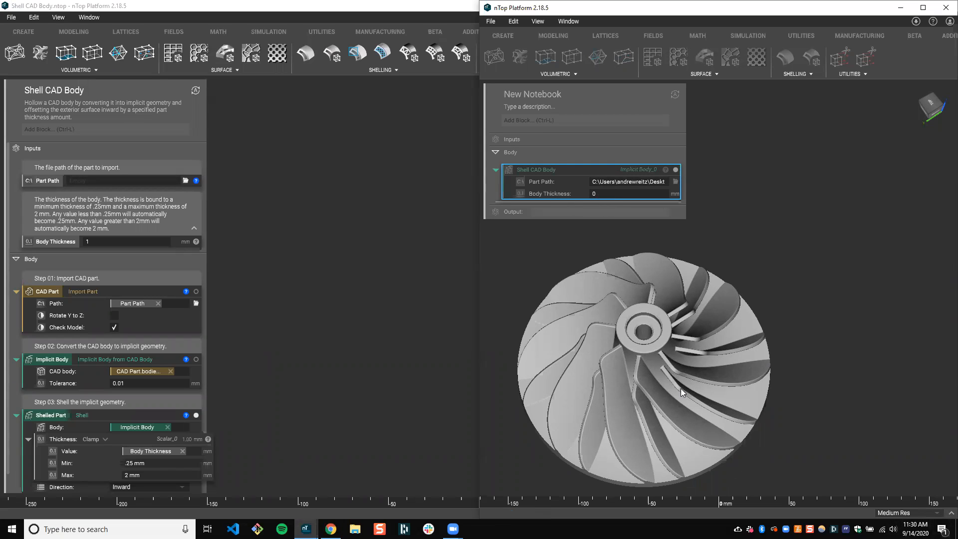
left_click(547, 260)
double_click(607, 193)
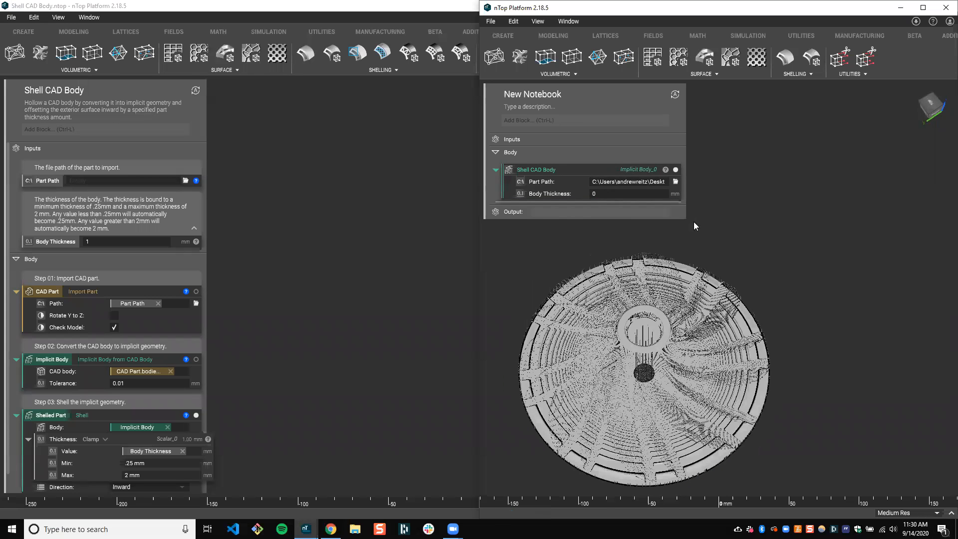
type("1")
left_click(692, 276)
Open a section cut through the shelled impeller in the new notebook and view its walls
left_click(570, 174)
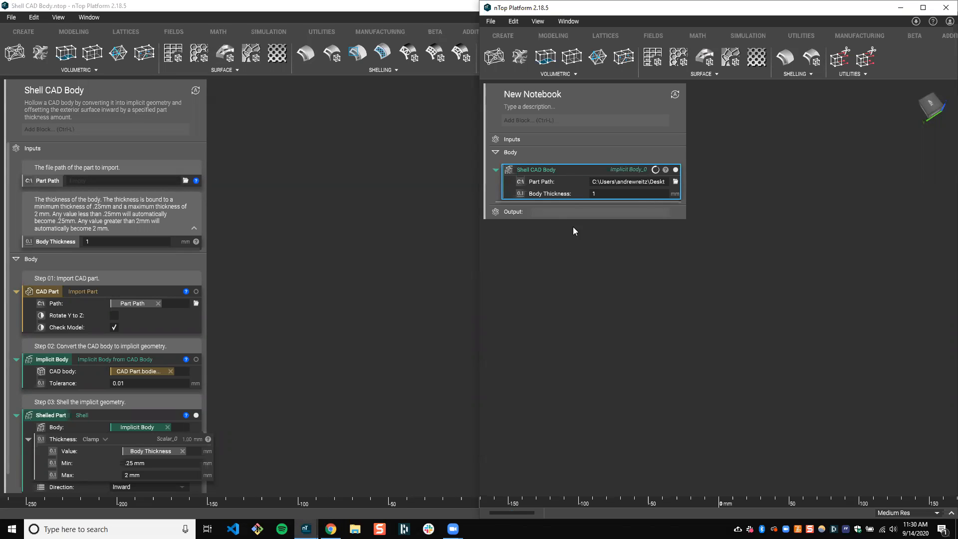
left_click(644, 181)
left_click(831, 190)
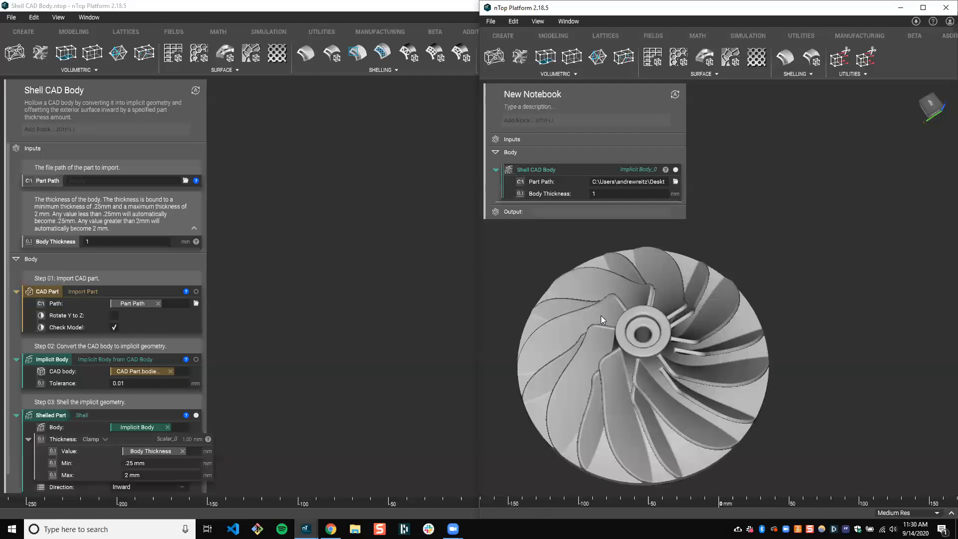
key("x")
right_click_drag(658, 372, 767, 186)
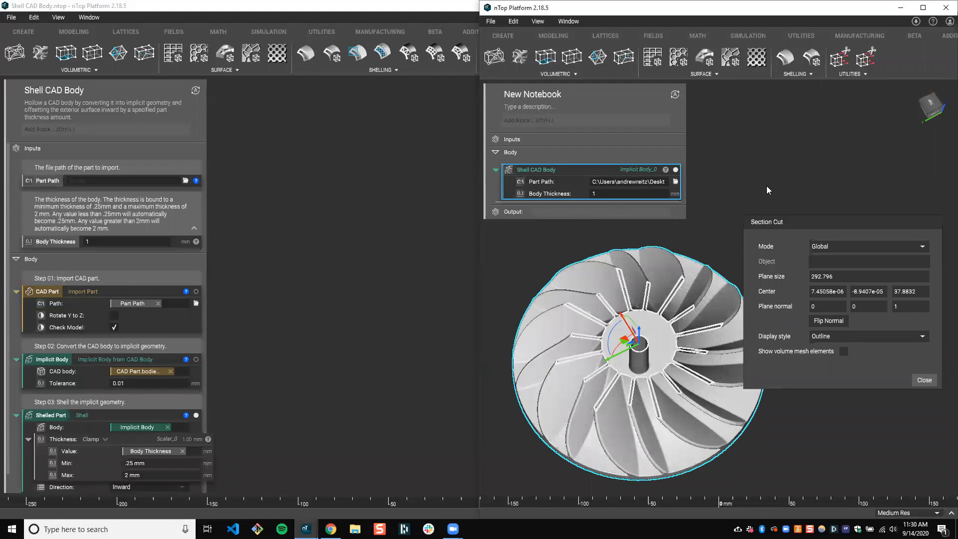
Change the Shell CAD Body block's Part Path to impeller2.x_t in the nTop Live folder
left_click(676, 182)
left_click(154, 23)
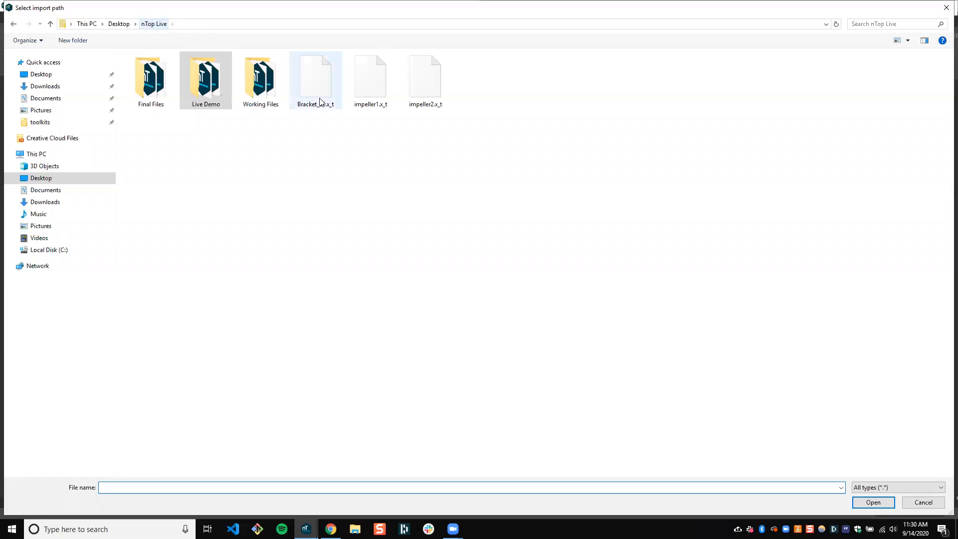
left_click(435, 84)
key("Return")
Examine the second impeller's section cut in the enlarged notebook window and return the window to the side-by-side layout
left_click_drag(797, 219, 804, 297)
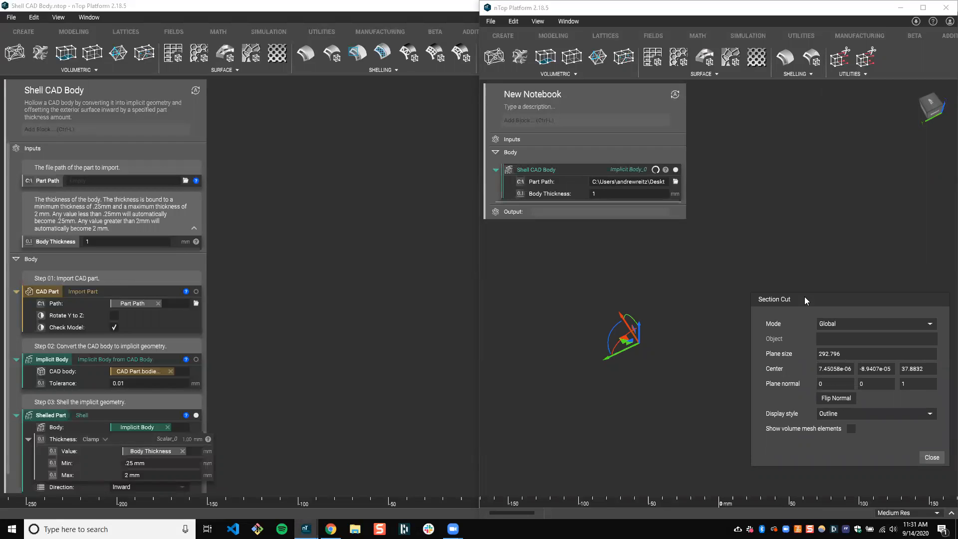
key("super+Left")
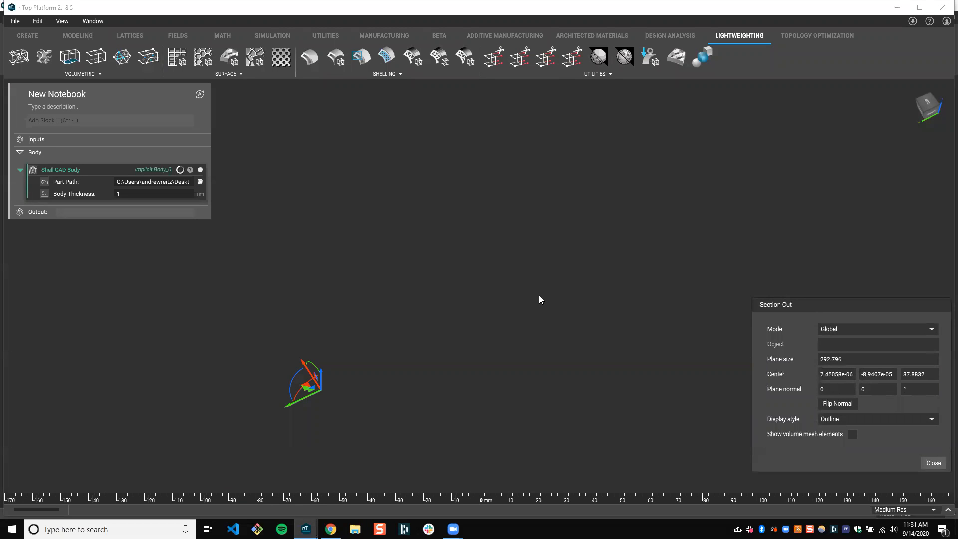
left_click(83, 168)
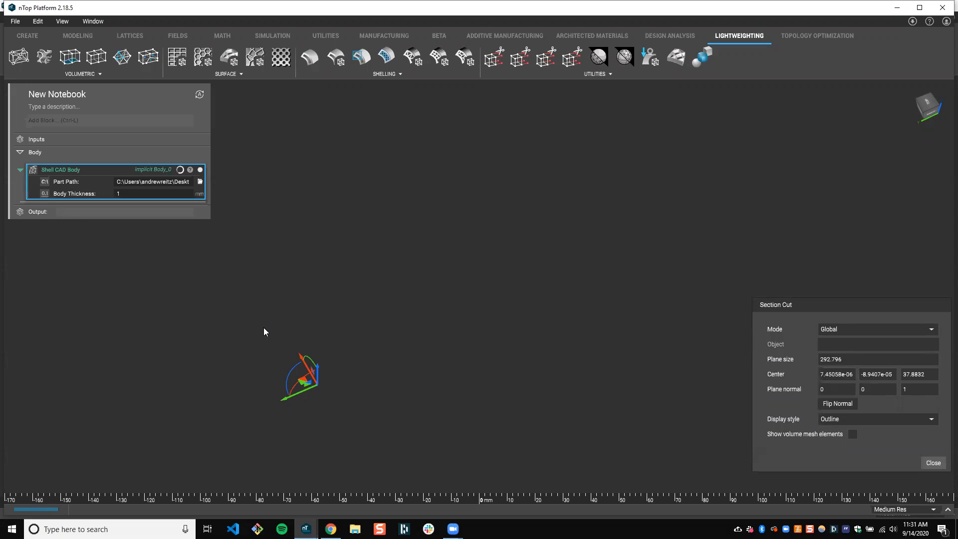
scroll(492, 241, "down", 3)
right_click_drag(491, 240, 549, 24)
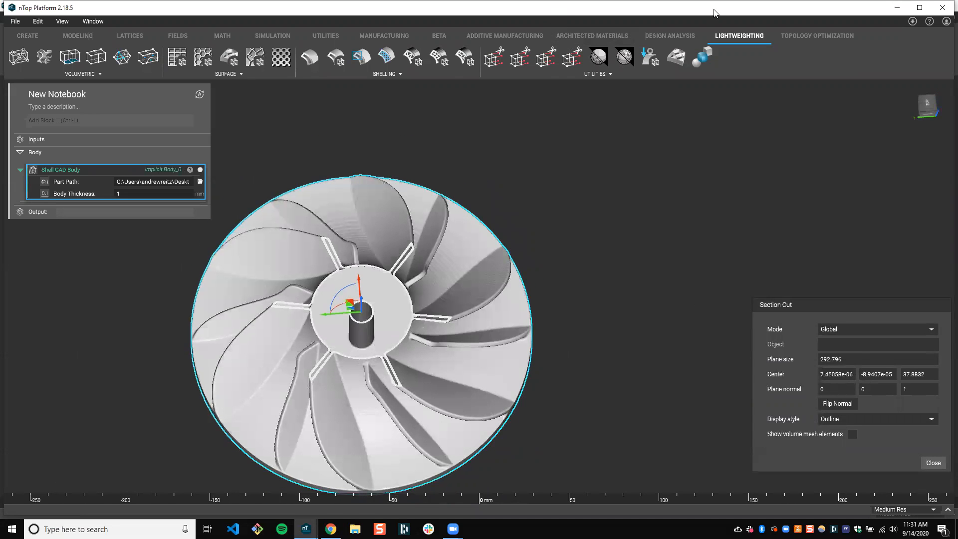
left_click_drag(716, 13, 717, 13)
key("super+Right")
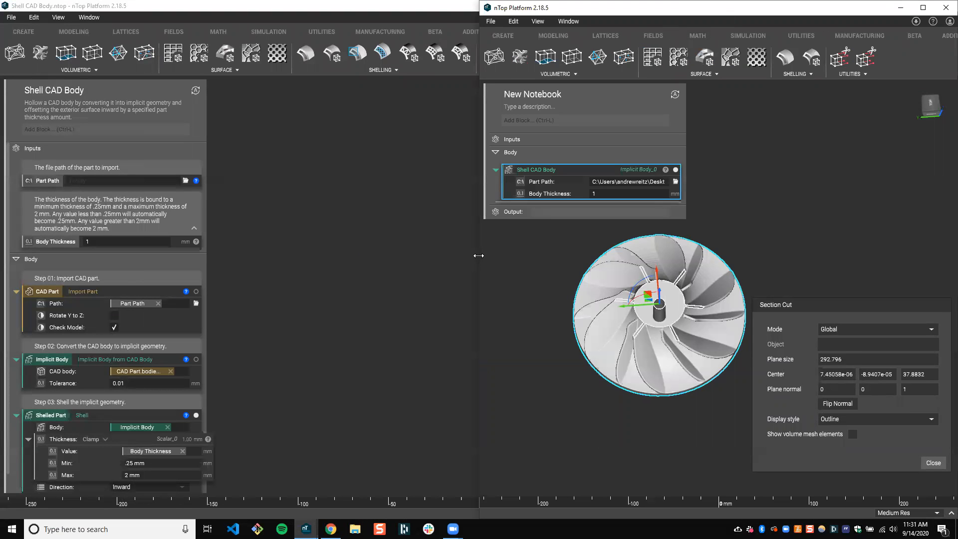
Widen the new notebook window and review the inputs and documented build steps in the Shell CAD Body notebook
left_click_drag(478, 256, 240, 273)
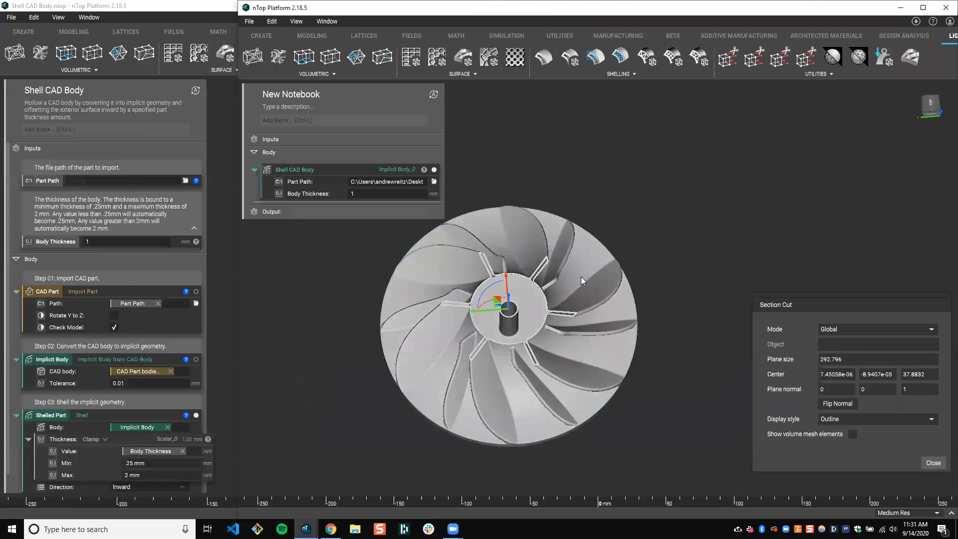
right_click_drag(581, 276, 585, 296)
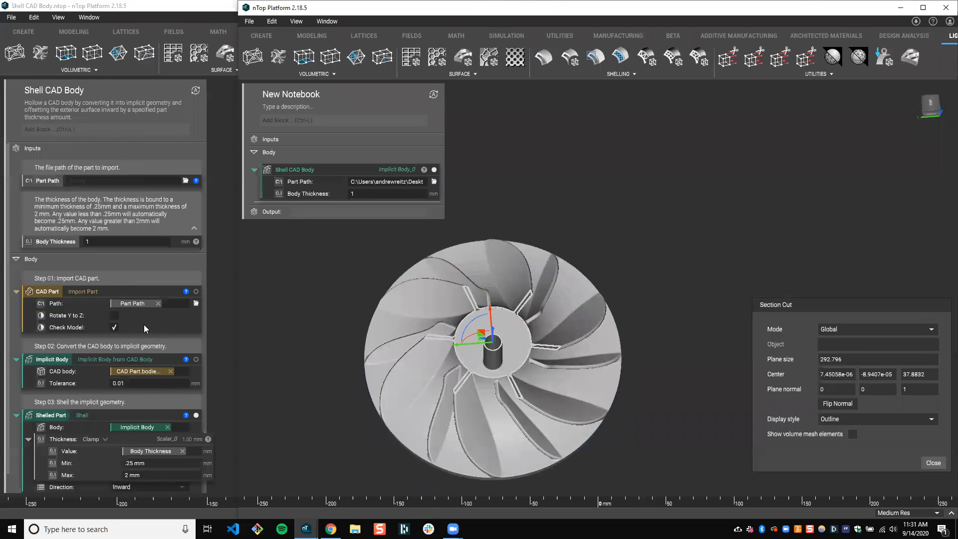
scroll(144, 324, "down", 1)
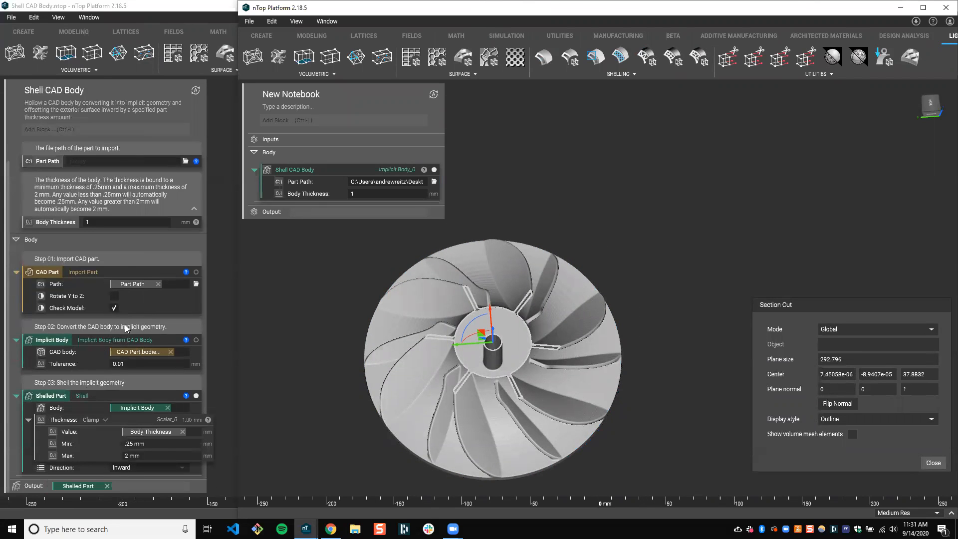
scroll(124, 328, "up", 1)
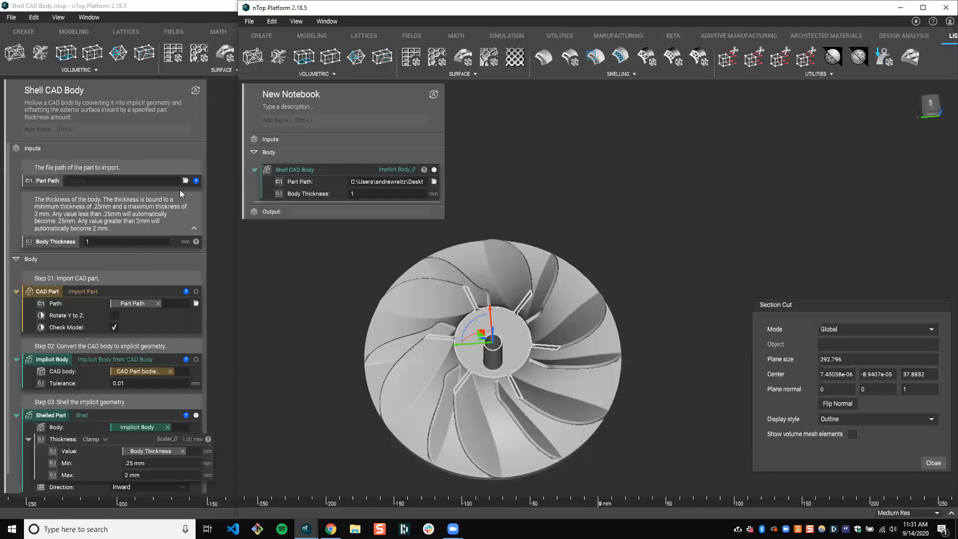
scroll(125, 292, "down", 1)
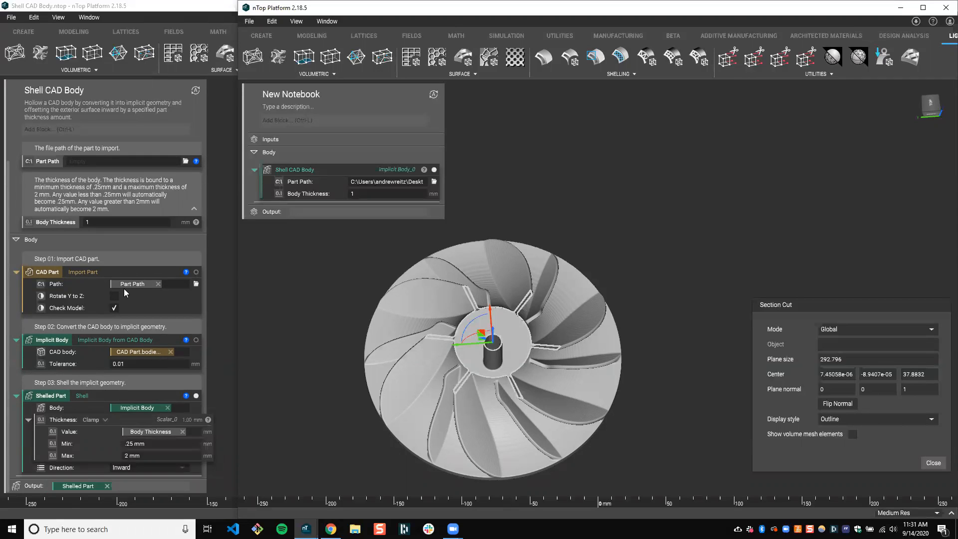
scroll(124, 289, "up", 1)
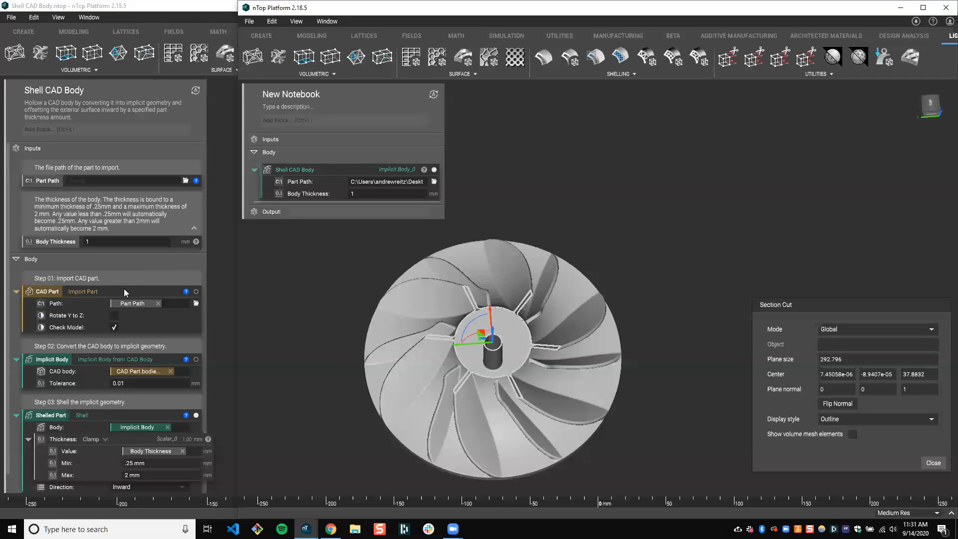
left_click(63, 227)
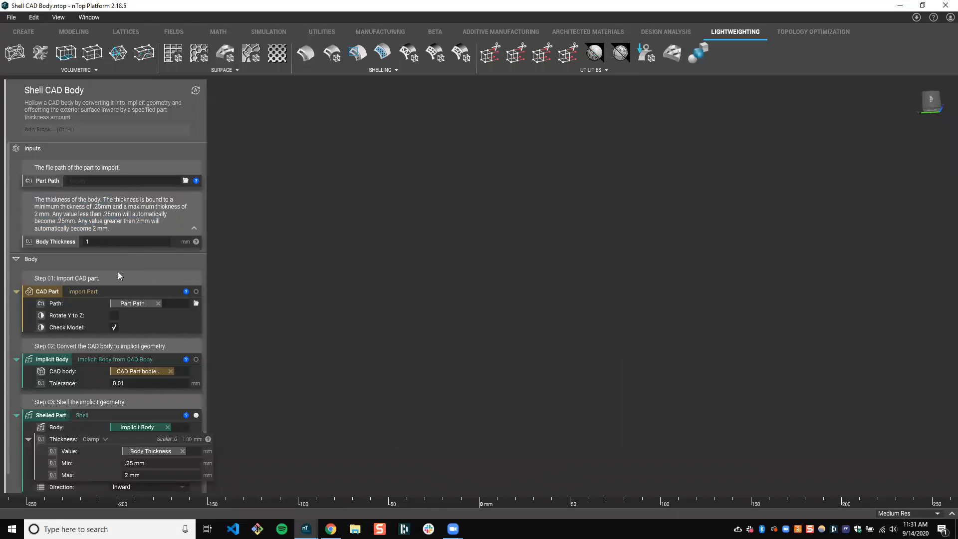
scroll(120, 276, "down", 1)
scroll(128, 486, "up", 1)
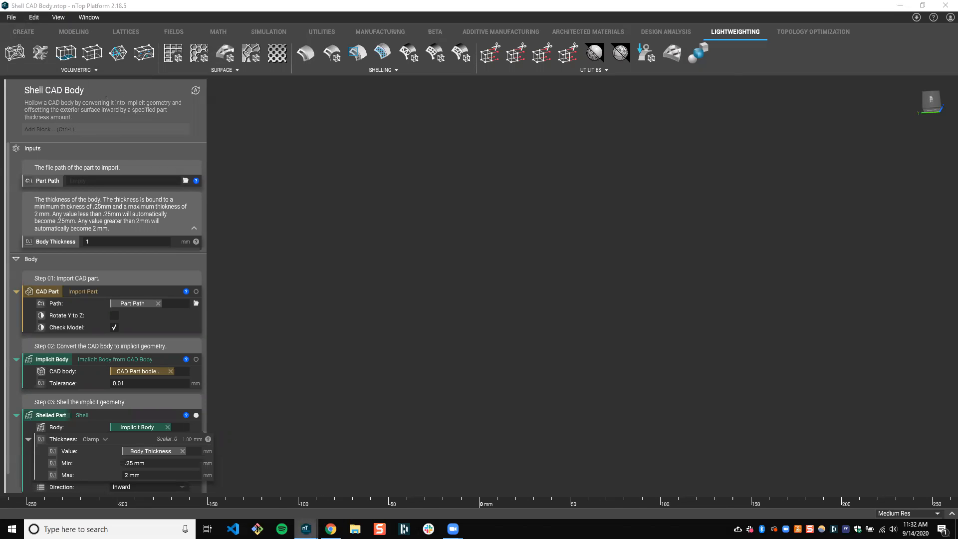
Return to the new notebook and add a second Shell CAD Body block to its Body section
mouse_move(306, 529)
left_click(608, 496)
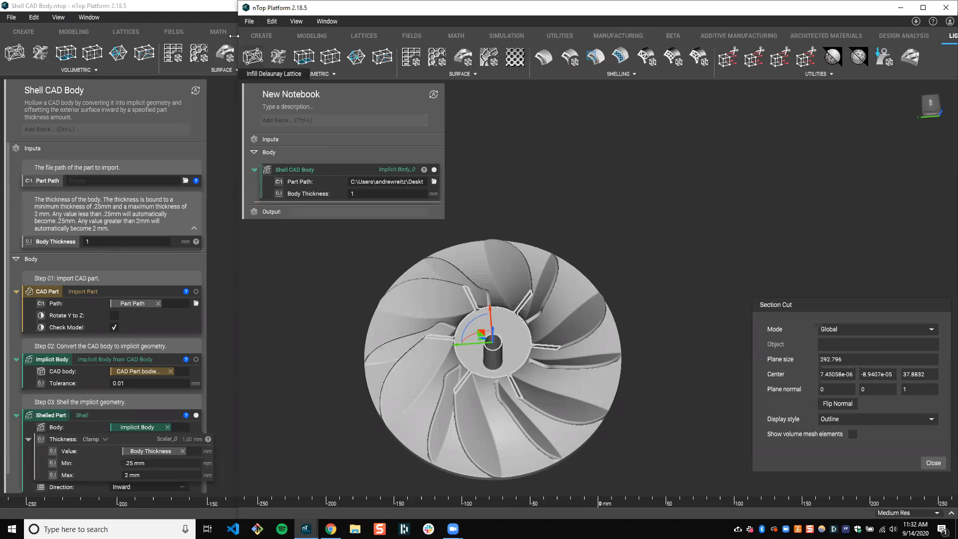
left_click(248, 22)
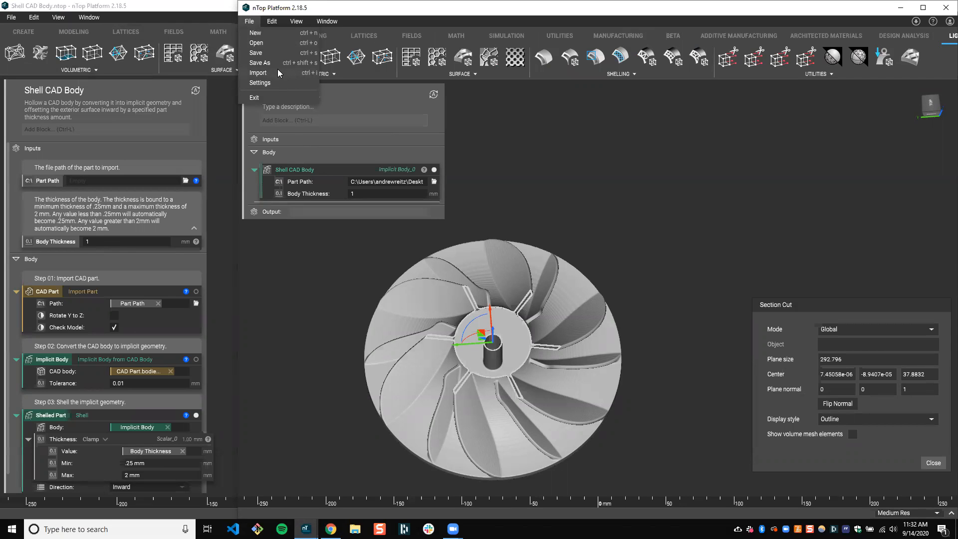
left_click(333, 121)
left_click(333, 121)
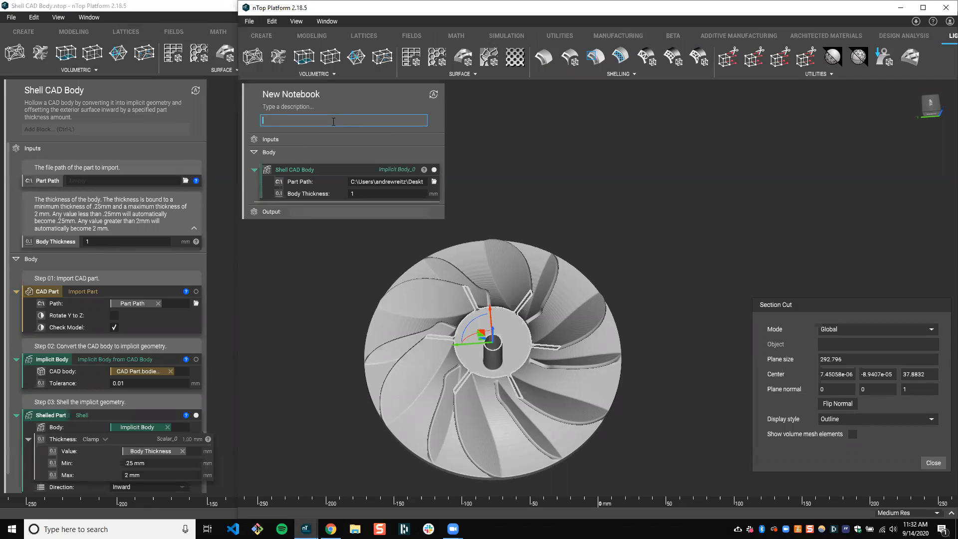
type("shell cad")
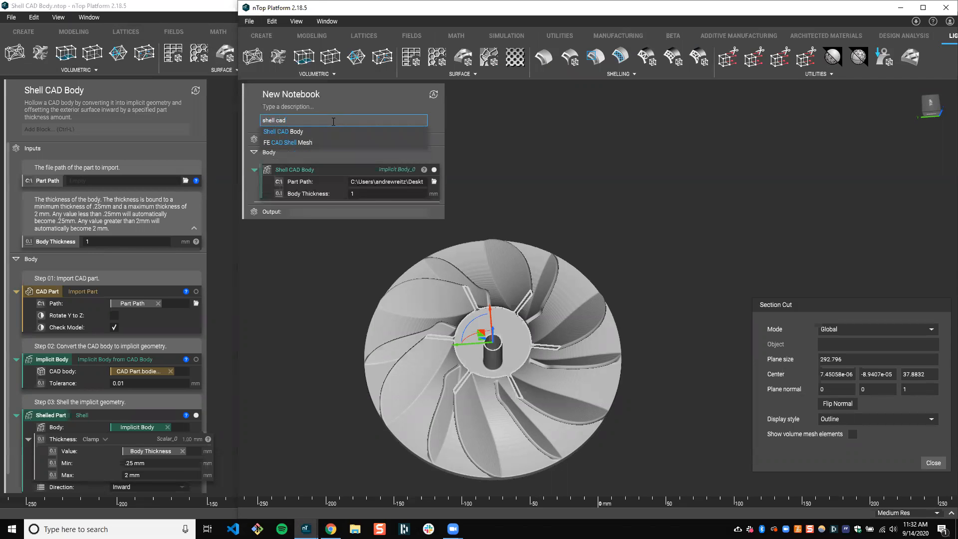
left_click(297, 133)
middle_click_drag(574, 275, 592, 271)
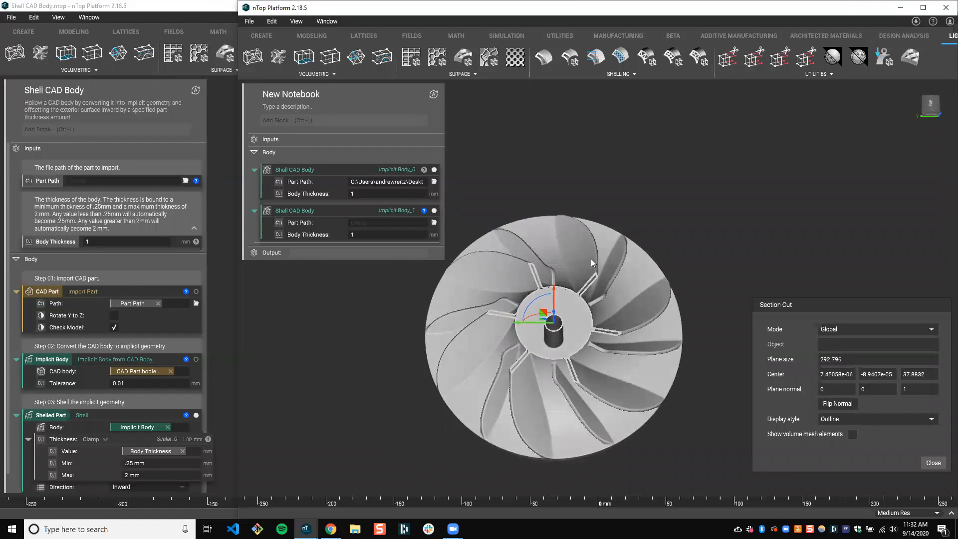
right_click_drag(591, 259, 590, 282)
scroll(594, 276, "down", 2)
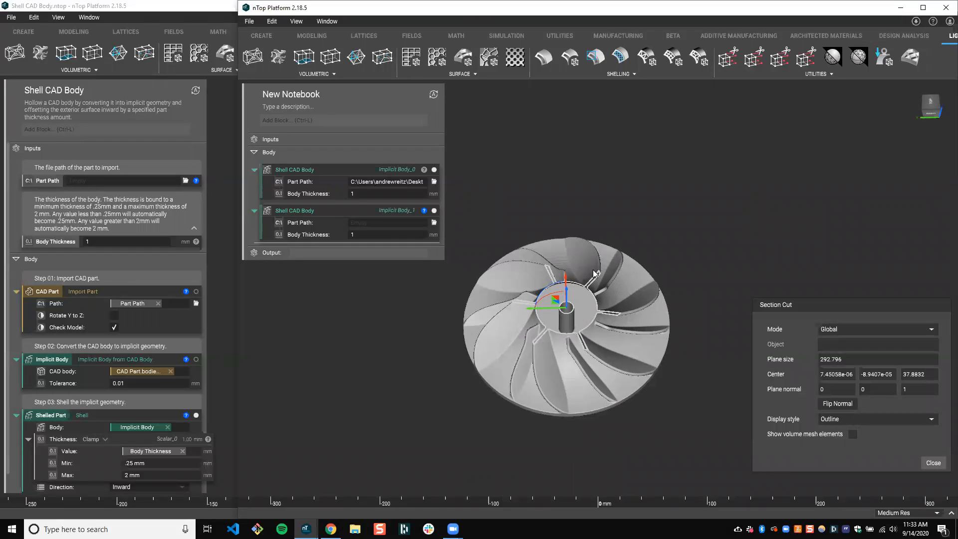
right_click_drag(553, 393, 554, 390)
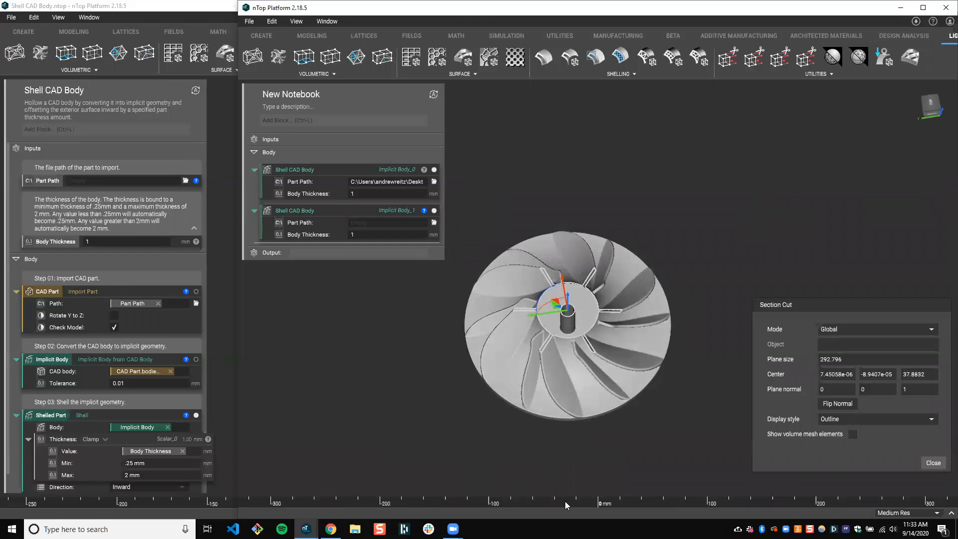